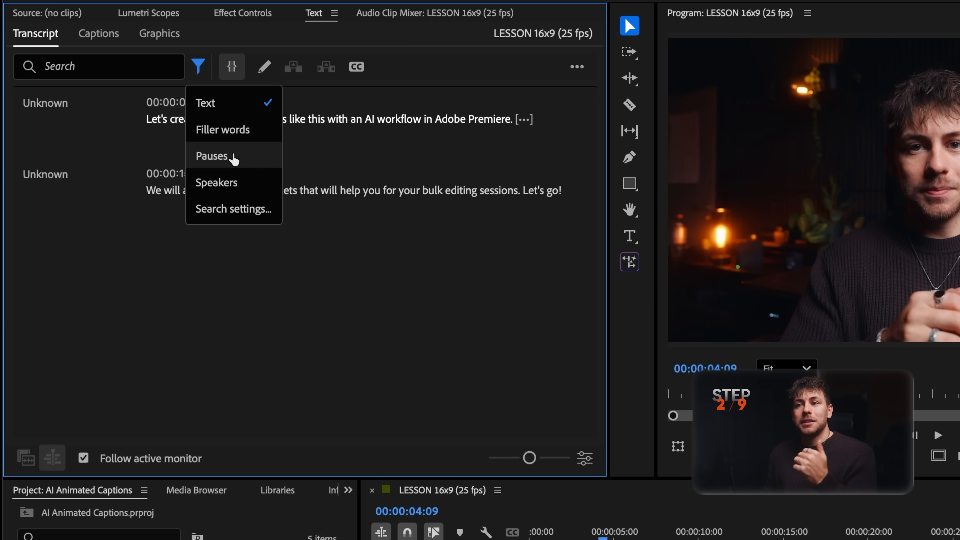
# Find the pauses in the transcript and delete the found pause using the Extract option
pyautogui.click(211, 156)
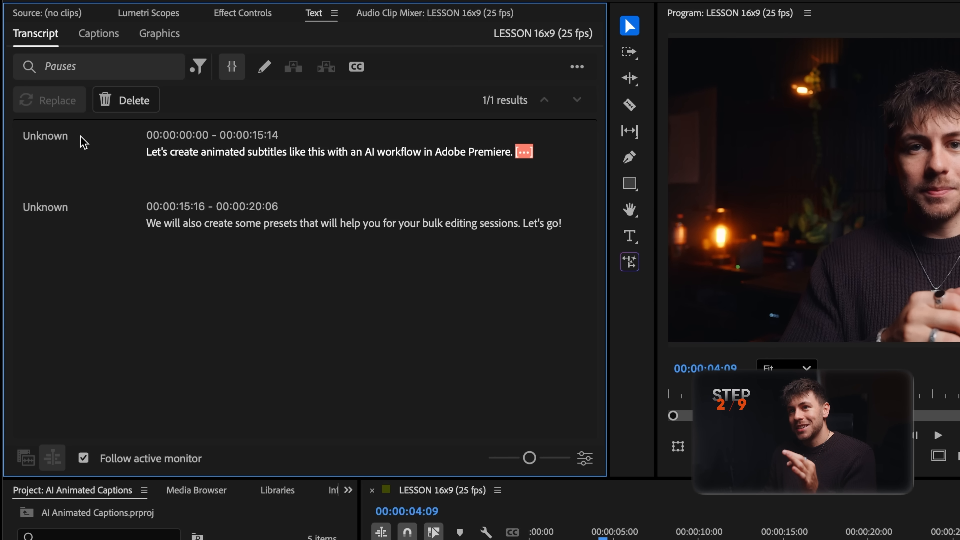
pyautogui.click(118, 98)
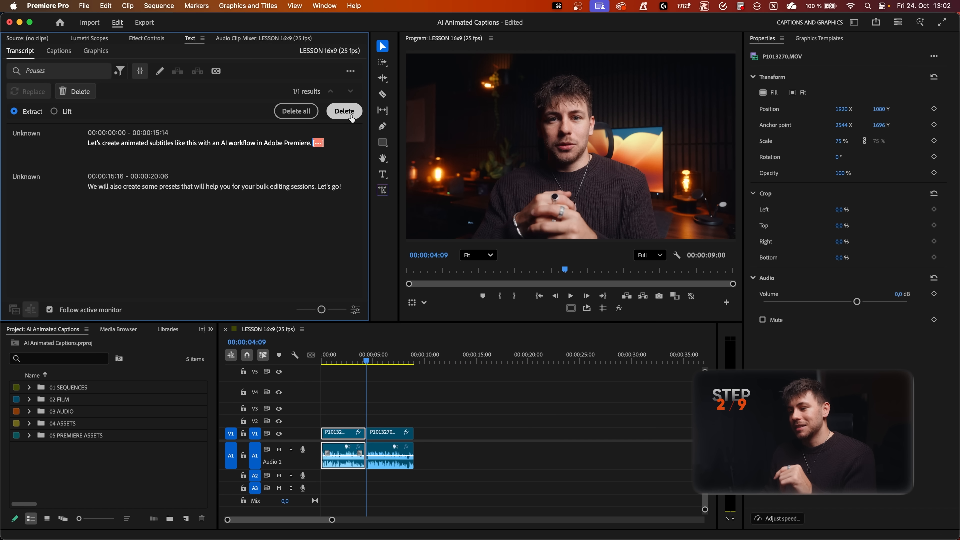
pyautogui.click(351, 117)
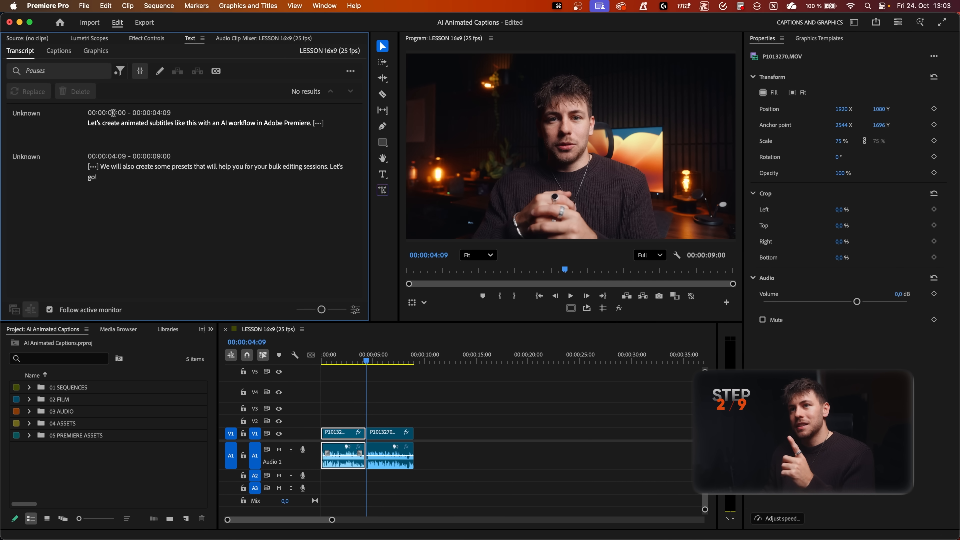
# Review the transcript view options, including the minimum pause length, without changing them
pyautogui.click(120, 71)
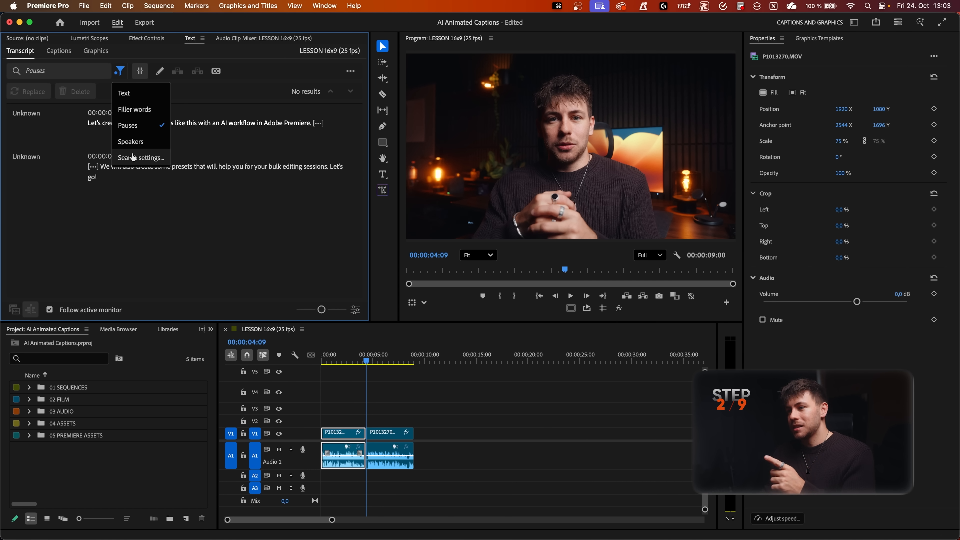
pyautogui.click(140, 158)
pyautogui.click(404, 241)
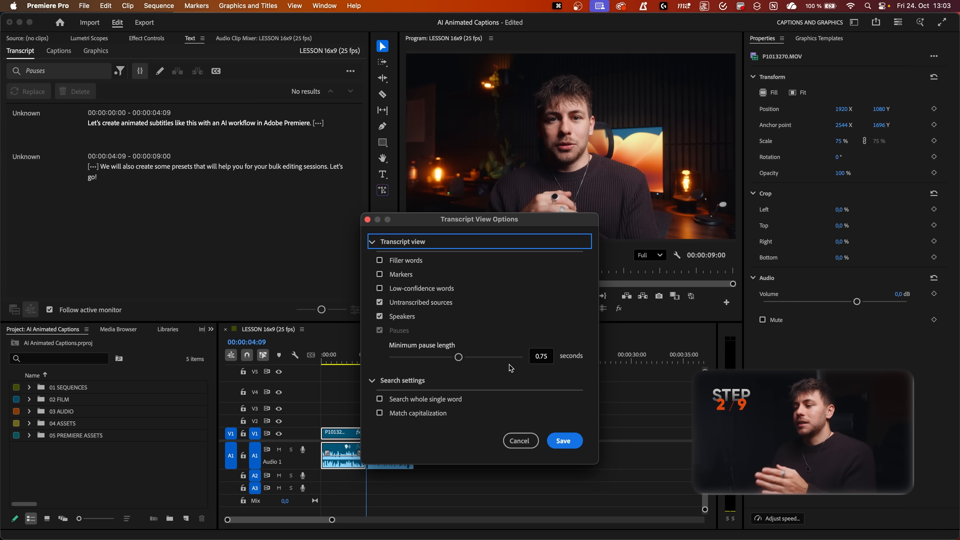
pyautogui.click(519, 440)
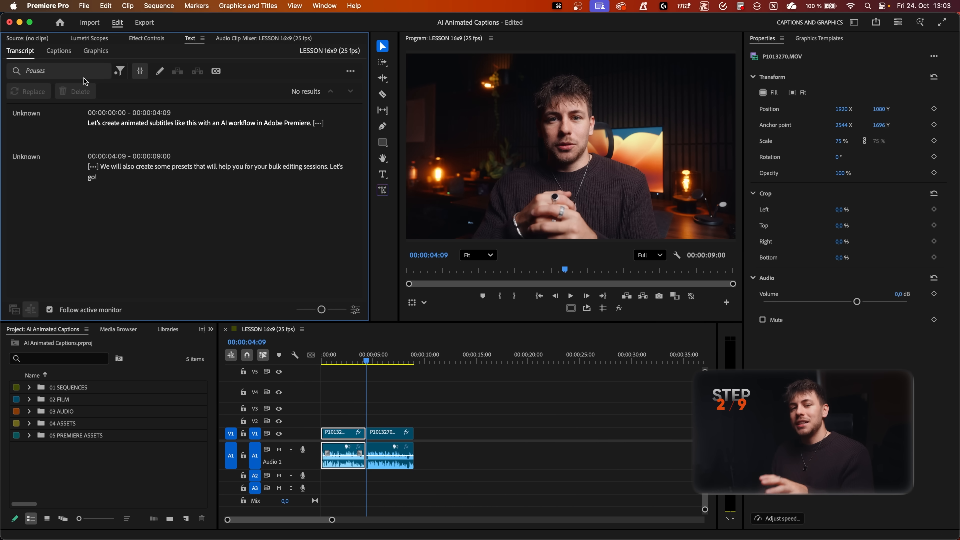
# Create captions from the transcript with a maximum length of 16 characters, a minimum duration of 1.5 seconds and single lines
pyautogui.click(217, 76)
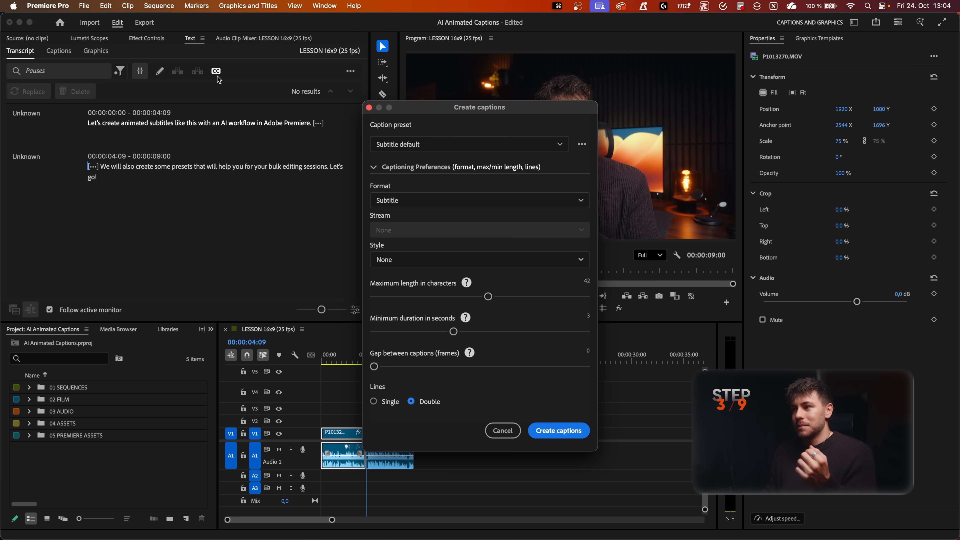
pyautogui.click(400, 170)
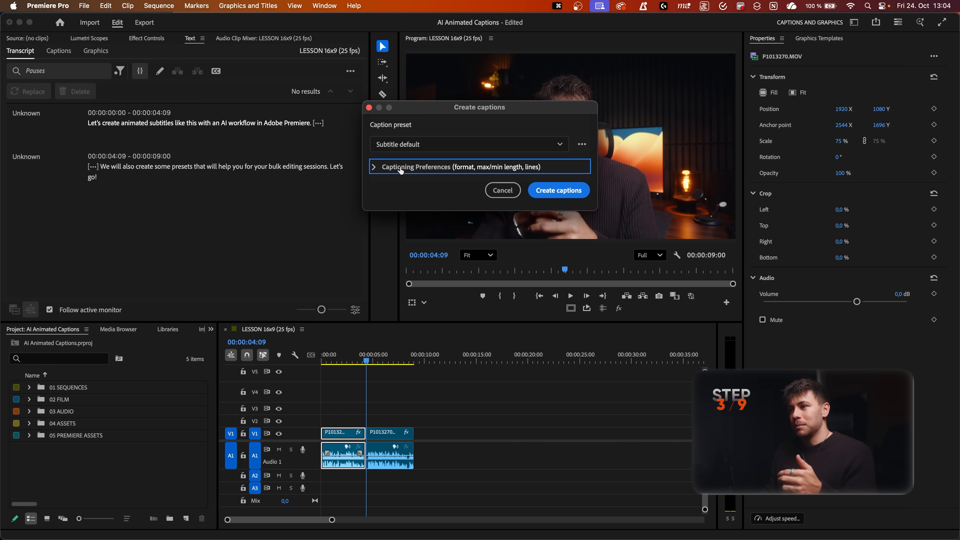
pyautogui.click(401, 169)
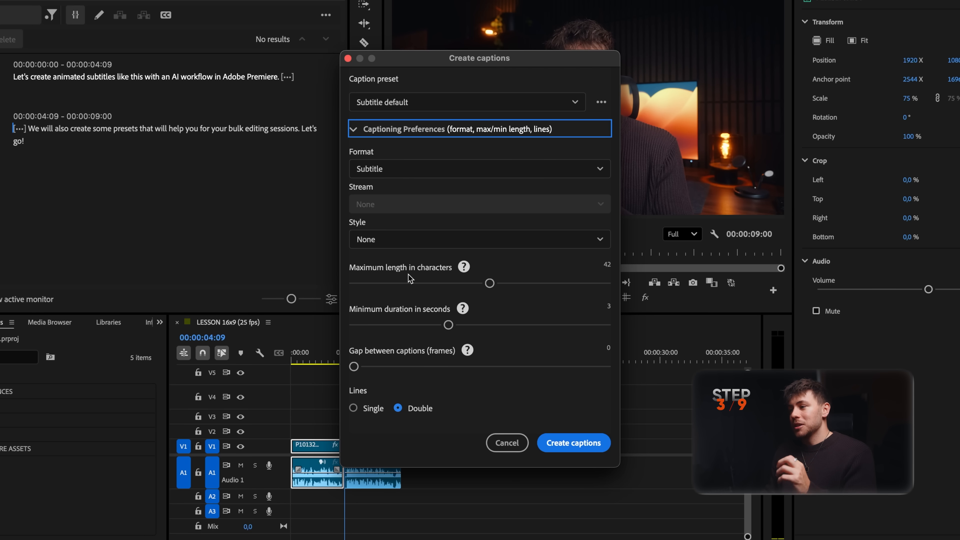
pyautogui.moveTo(490, 283); pyautogui.dragTo(384, 279)
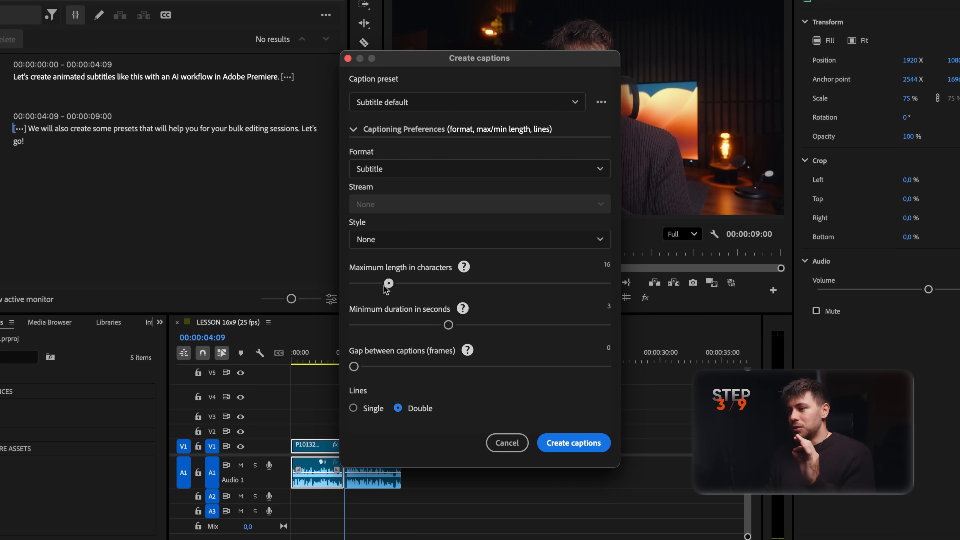
pyautogui.moveTo(448, 325); pyautogui.dragTo(367, 328)
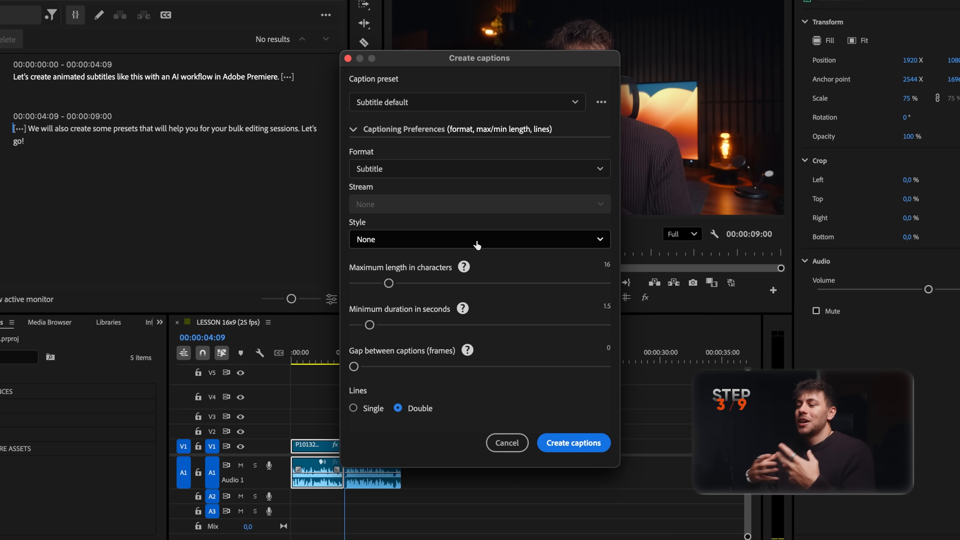
pyautogui.click(357, 410)
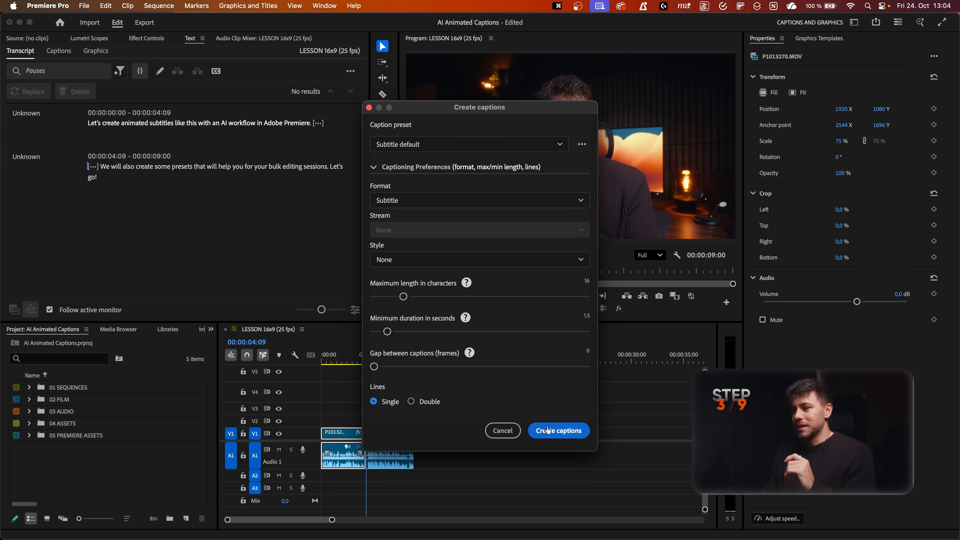
pyautogui.click(549, 431)
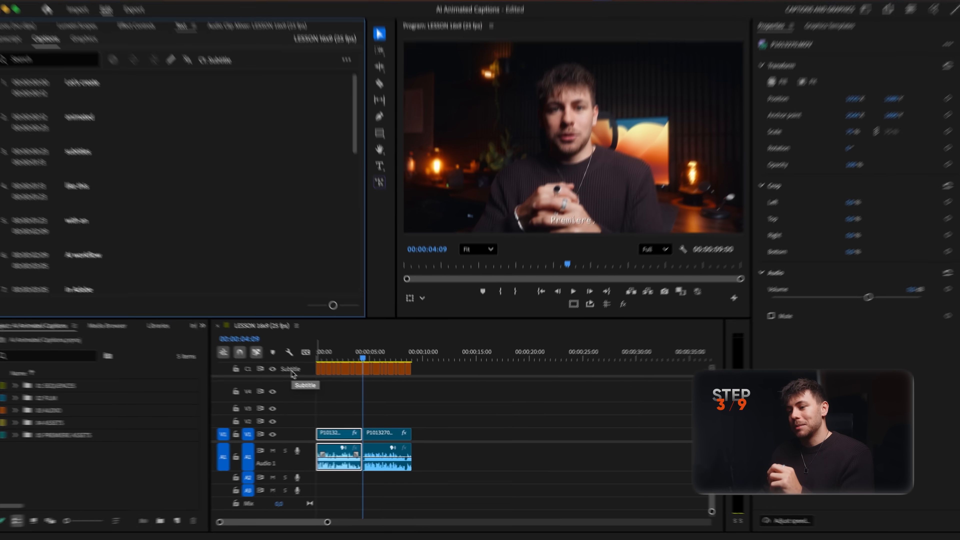
# Play back the sequence to check the new captions, and return the playhead to the start
pyautogui.click(295, 344)
pyautogui.press('space')
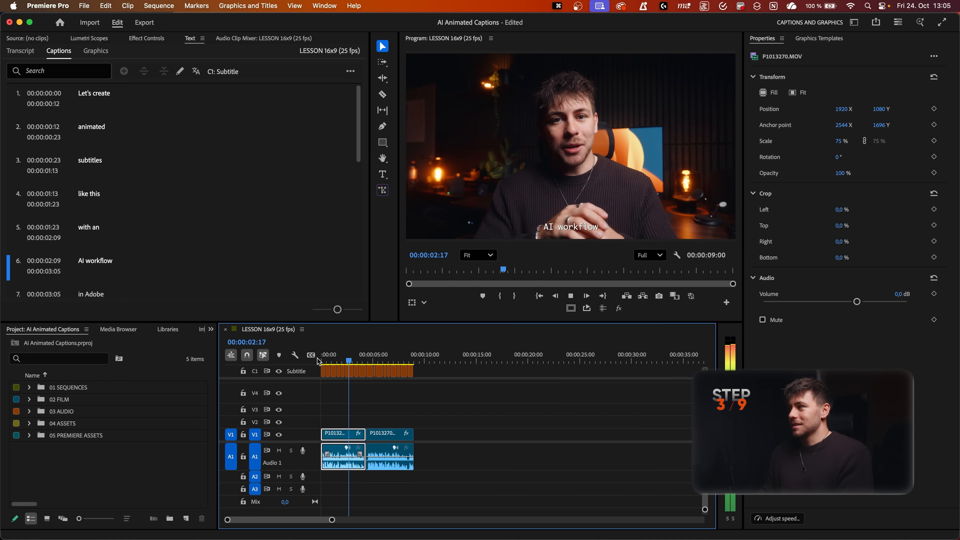
pyautogui.press('space')
pyautogui.moveTo(402, 359); pyautogui.dragTo(301, 358)
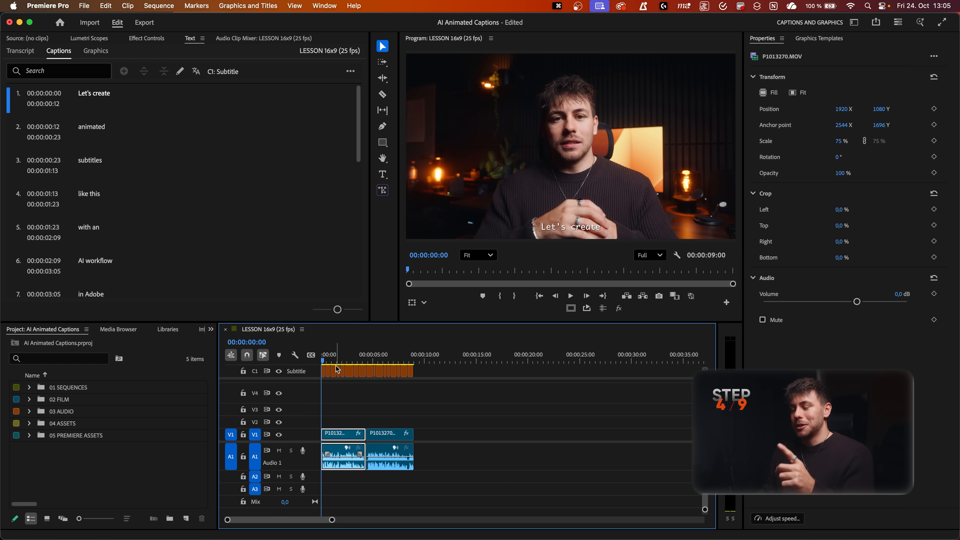
# Set up a translation of the captions with German (DE) and French (FR) as target languages
pyautogui.click(198, 75)
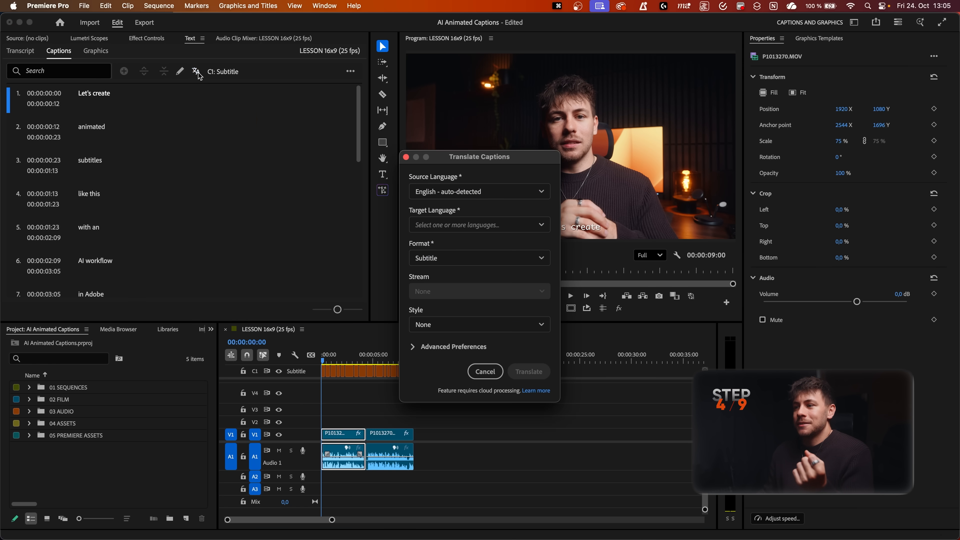
pyautogui.click(457, 224)
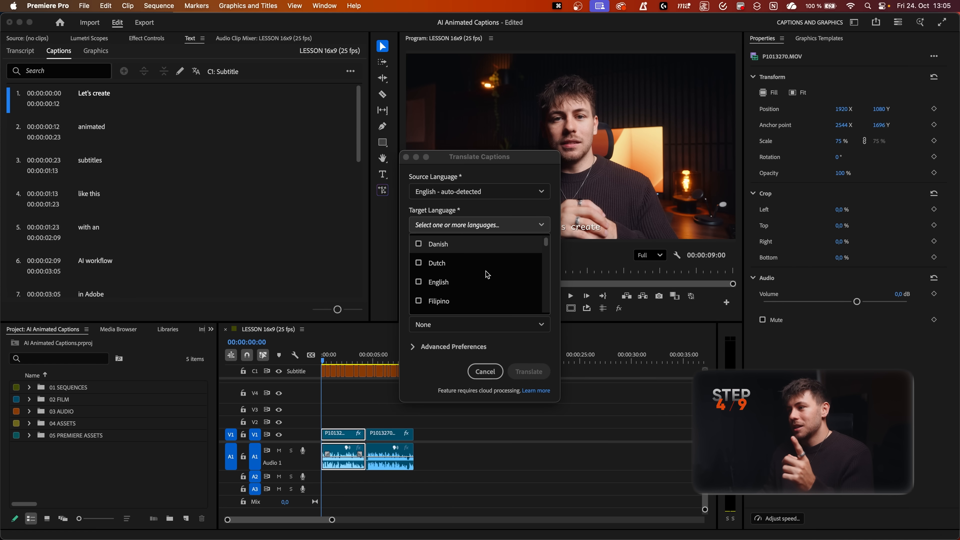
pyautogui.moveTo(545, 238); pyautogui.dragTo(550, 250)
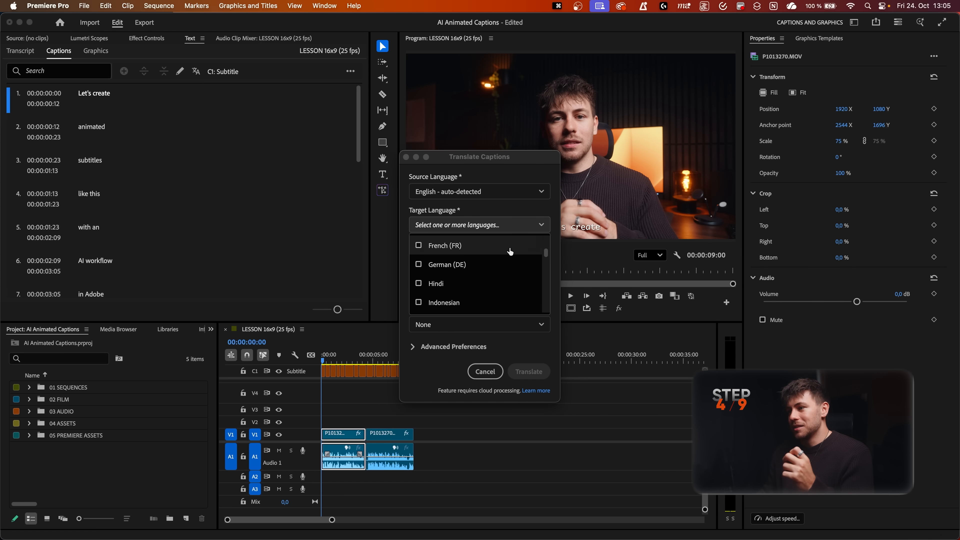
pyautogui.click(440, 264)
pyautogui.click(452, 244)
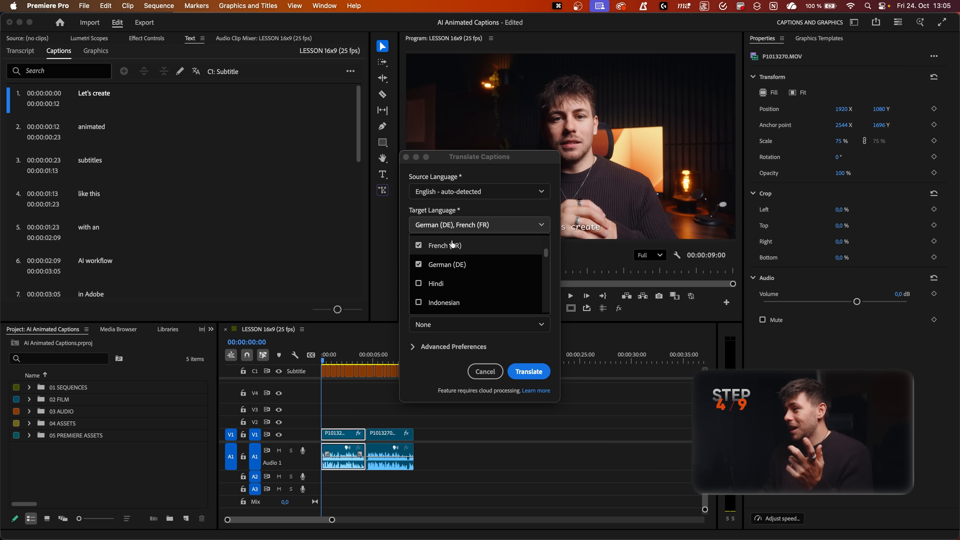
pyautogui.click(492, 207)
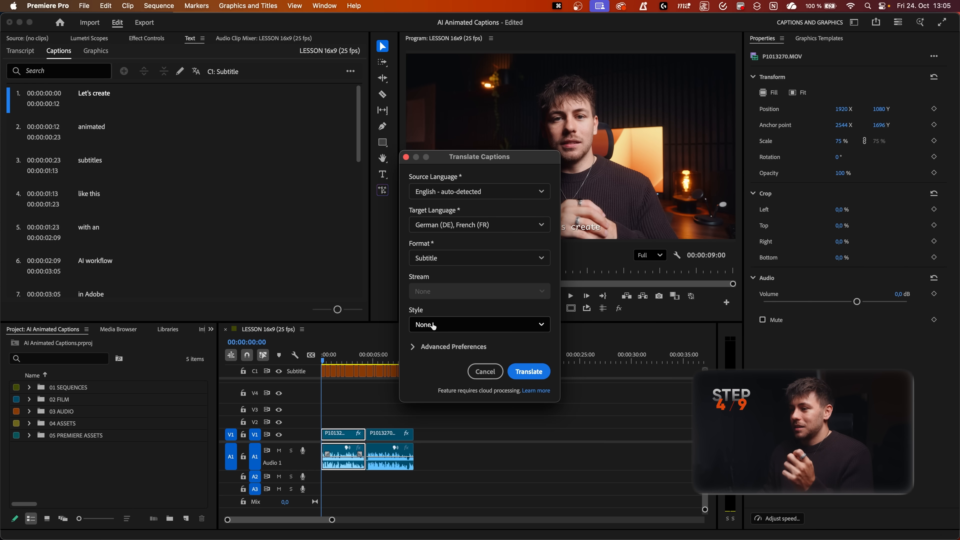
# Limit the translated captions to 16 characters with a minimum duration of 1.5 seconds, and run the translation
pyautogui.click(431, 351)
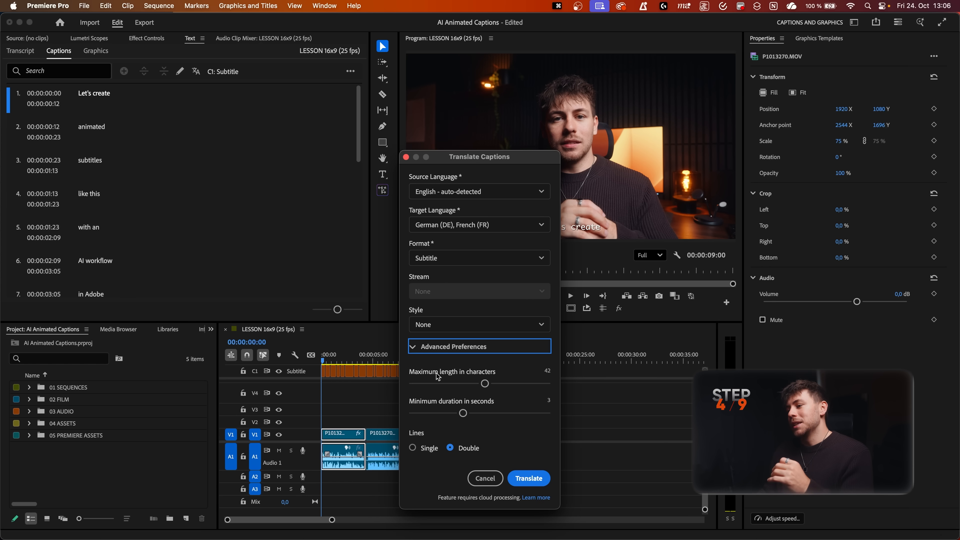
pyautogui.moveTo(436, 383); pyautogui.dragTo(421, 413)
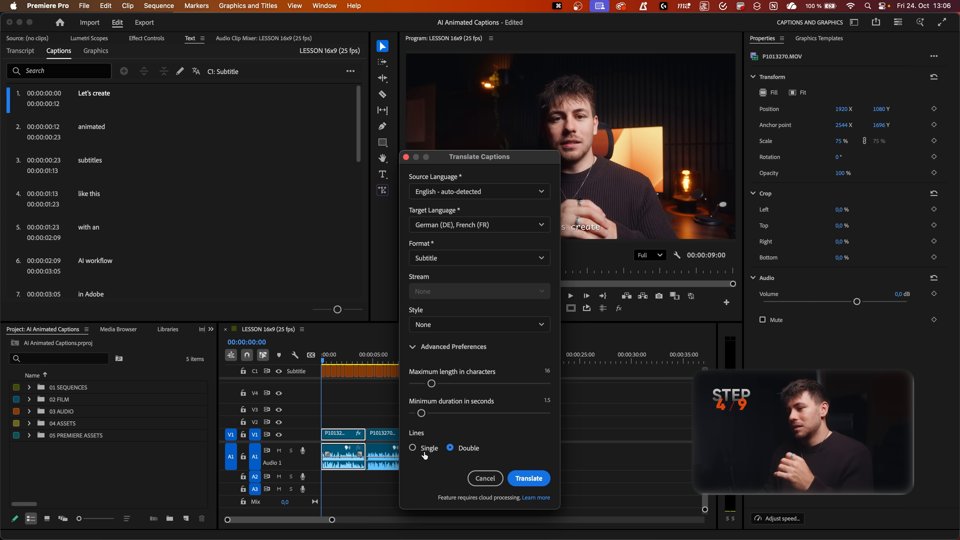
pyautogui.click(507, 478)
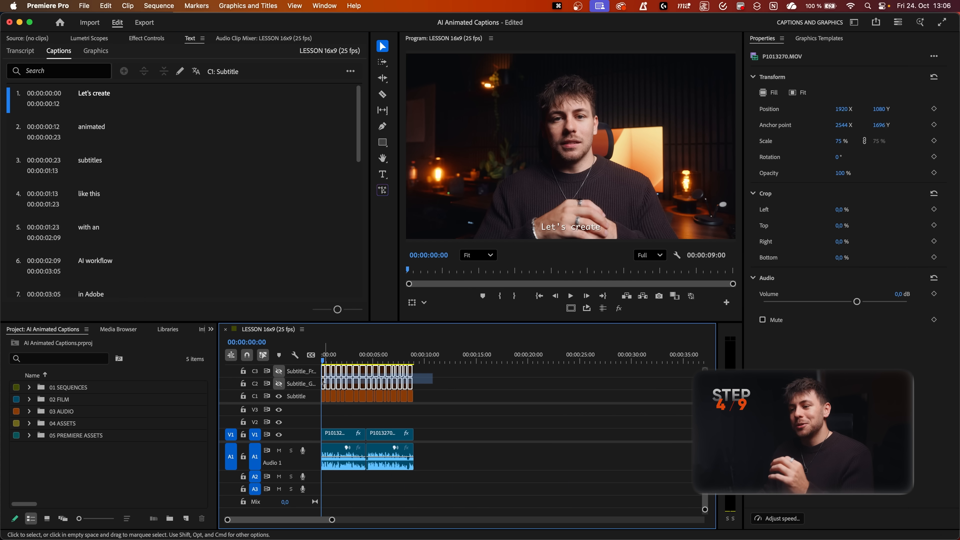
# Preview the German caption track on its own, and return to showing only the original Subtitle track
pyautogui.click(469, 393)
pyautogui.click(279, 383)
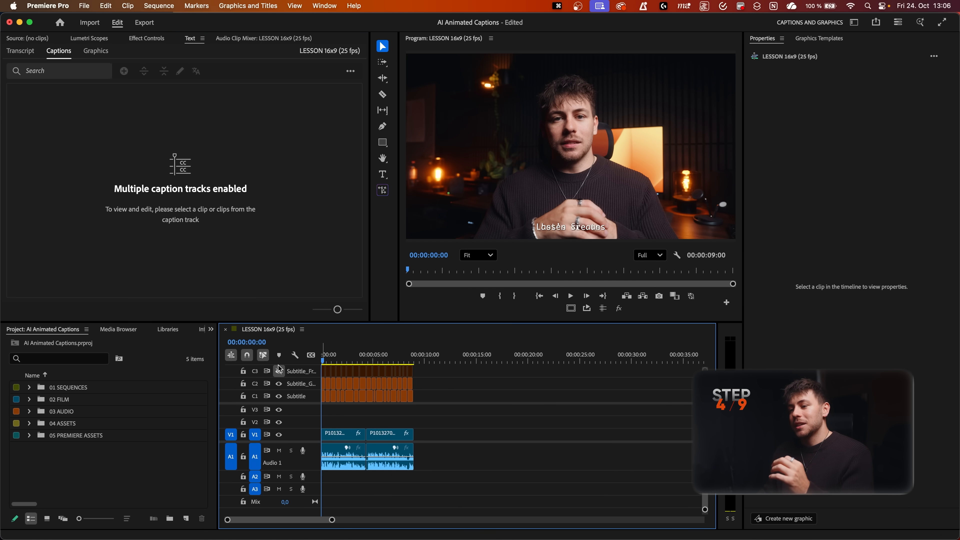
pyautogui.click(326, 364)
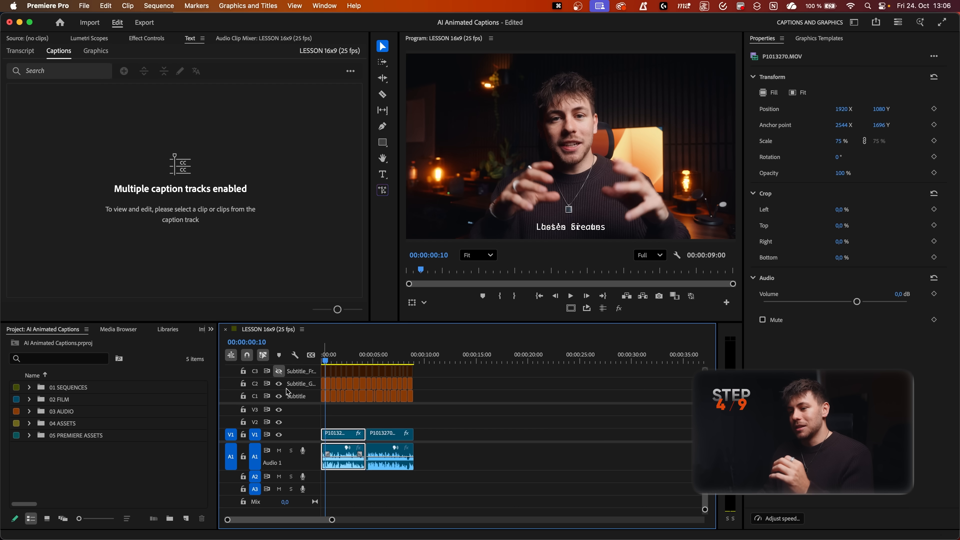
pyautogui.click(278, 395)
pyautogui.press('space')
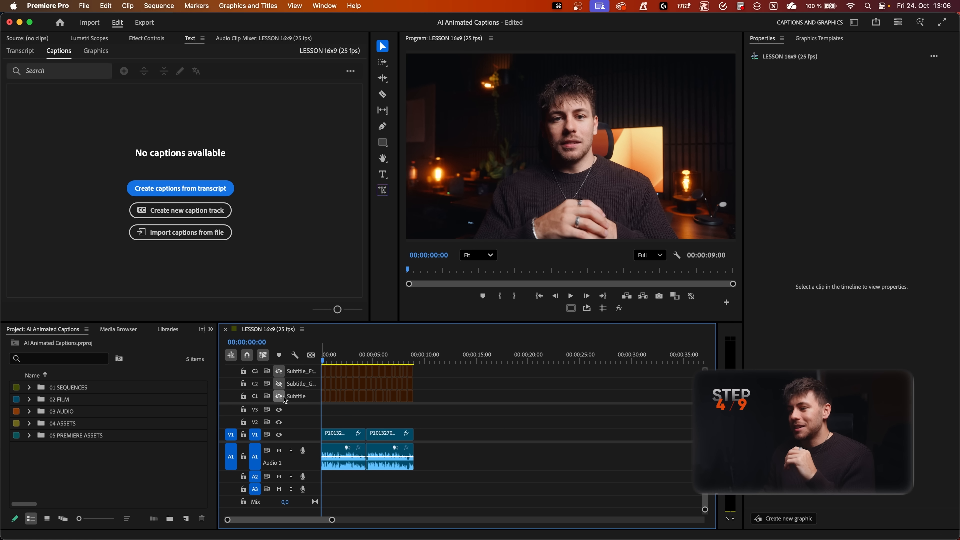
pyautogui.click(405, 401)
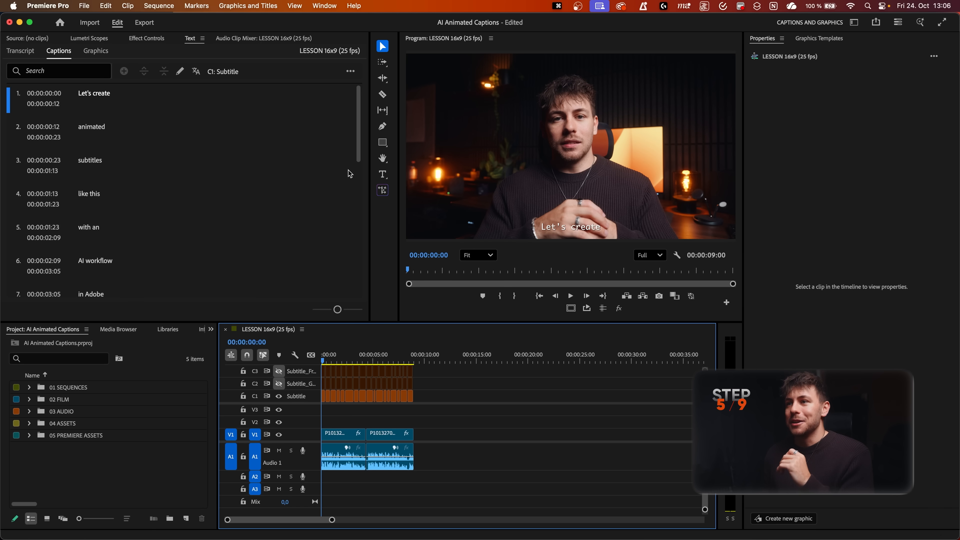
# Check the effect controls available for individual captions on the original Subtitle track
pyautogui.click(258, 99)
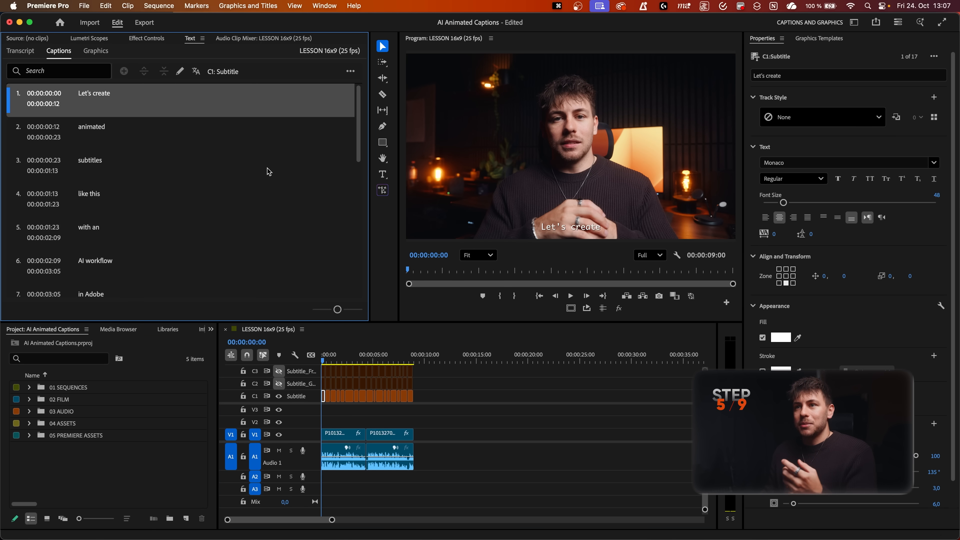
pyautogui.click(149, 39)
pyautogui.click(388, 412)
pyautogui.click(328, 397)
pyautogui.click(333, 397)
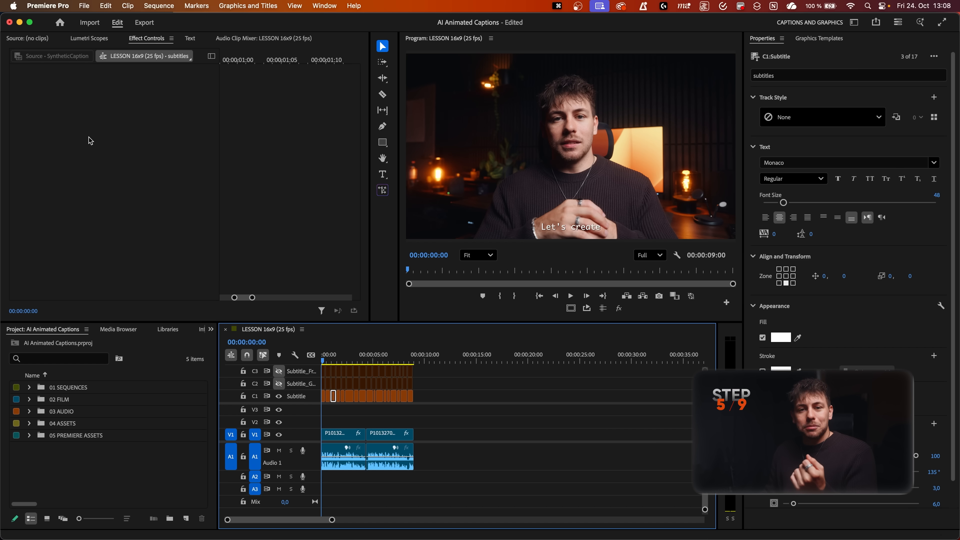
pyautogui.click(182, 168)
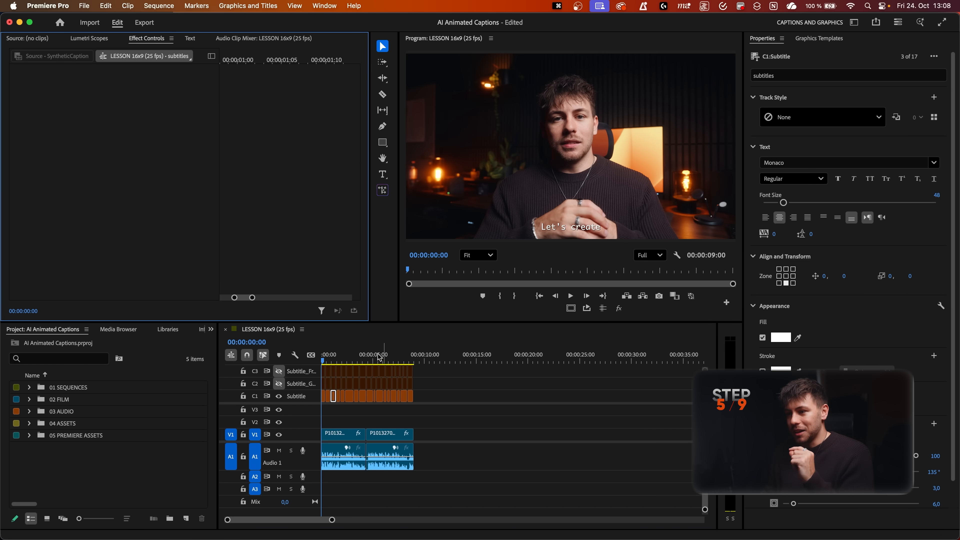
# Set the font of all captions on the original Subtitle track to Montserrat Medium in all caps
pyautogui.moveTo(435, 395); pyautogui.dragTo(268, 407)
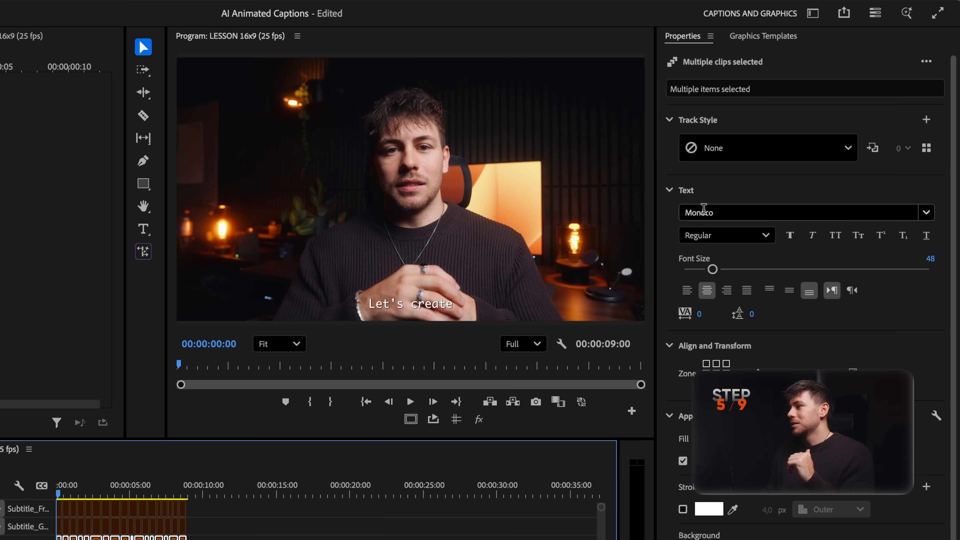
pyautogui.click(909, 14)
pyautogui.write('mont')
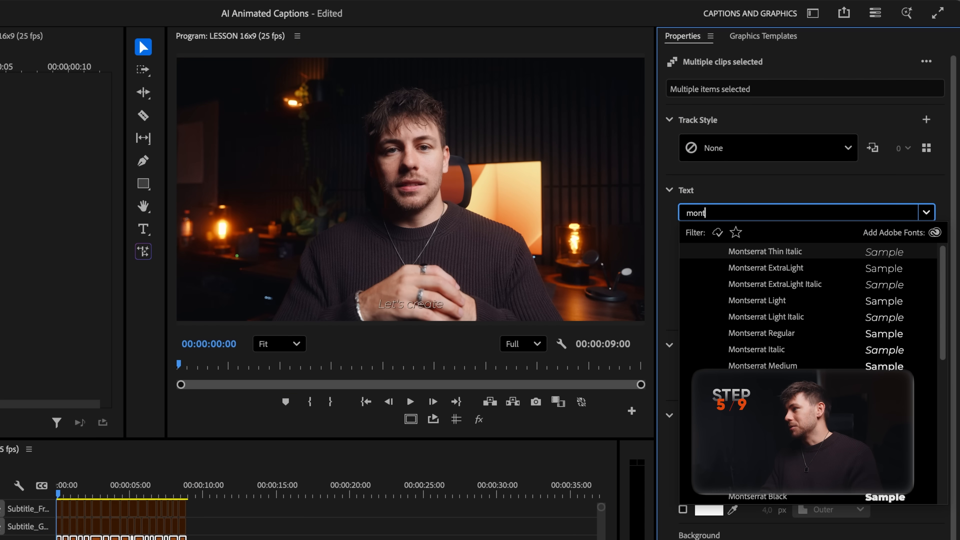
pyautogui.press('Down')
pyautogui.press('Down')
pyautogui.press('Down')
pyautogui.press('Down')
pyautogui.press('Down')
pyautogui.press('Down')
pyautogui.press('Down')
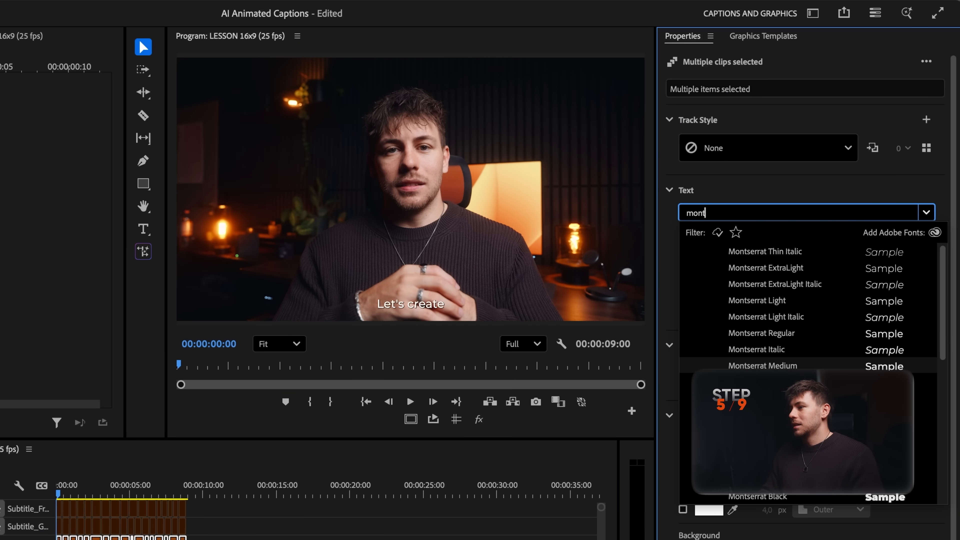
pyautogui.press('Return')
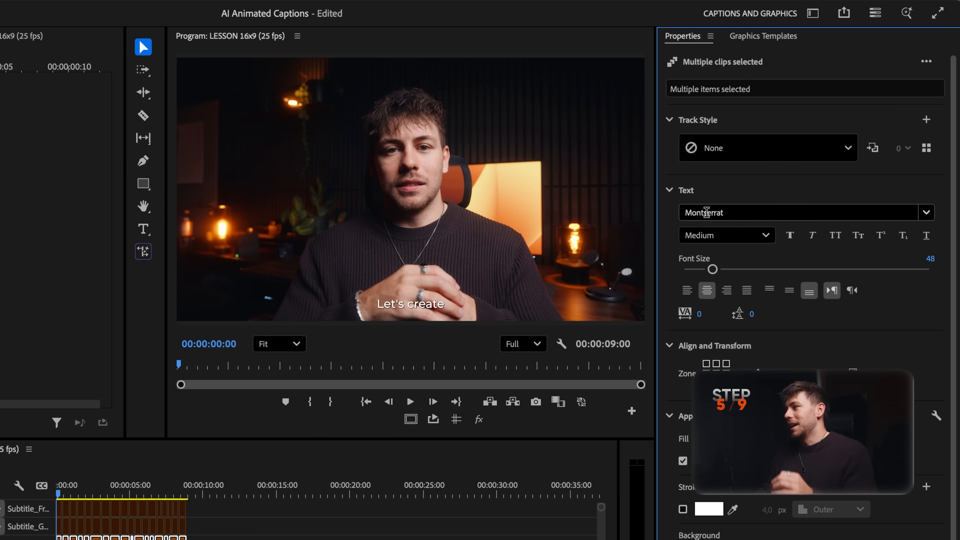
pyautogui.click(834, 236)
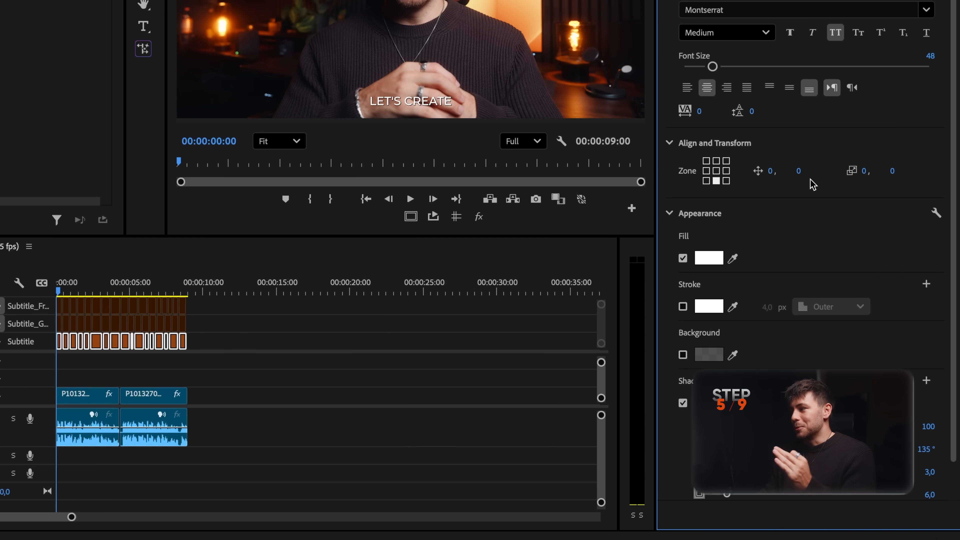
# Raise all captions on the original Subtitle track to a vertical position of -535 and enlarge their font size to 106
pyautogui.moveTo(799, 171); pyautogui.dragTo(353, 178)
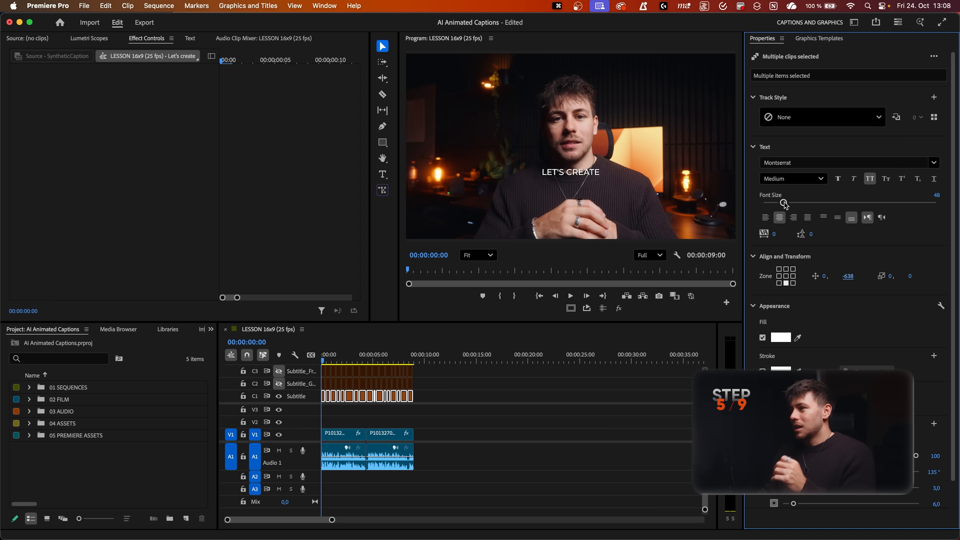
pyautogui.moveTo(785, 204); pyautogui.dragTo(810, 207)
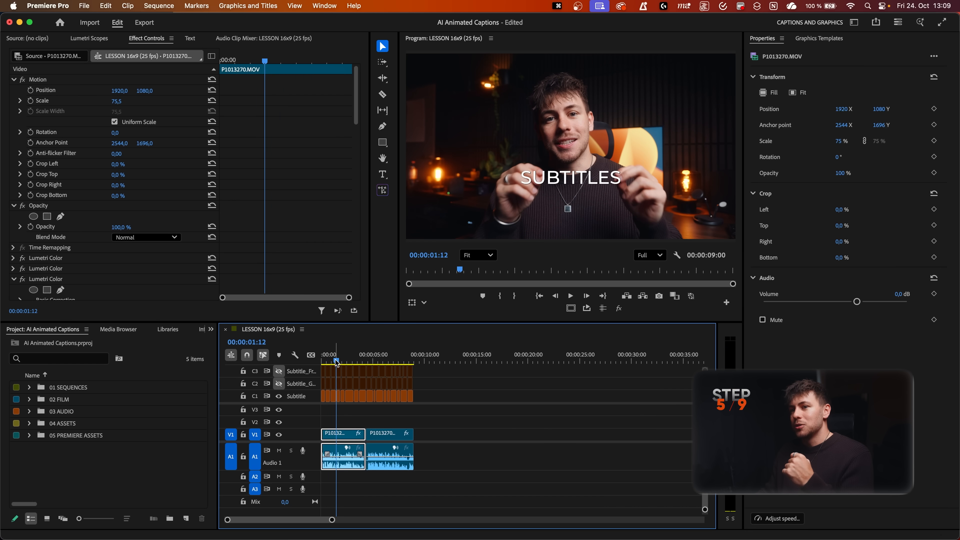
pyautogui.moveTo(334, 361); pyautogui.dragTo(268, 369)
# Save the look of the Subtitle track captions as a track style named Tutorial, in both the project and local styles
pyautogui.moveTo(428, 399); pyautogui.dragTo(324, 395)
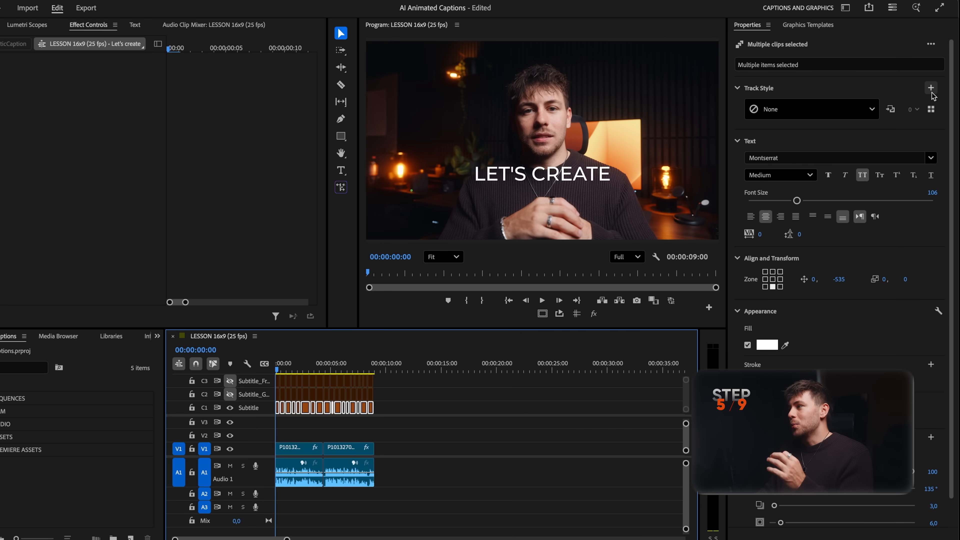
pyautogui.click(931, 89)
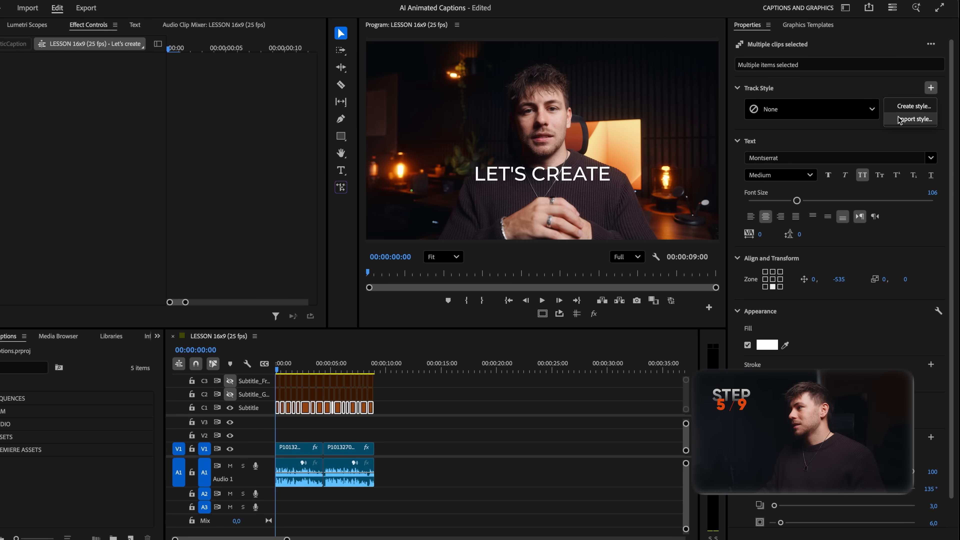
pyautogui.click(908, 110)
pyautogui.write('Tutorial')
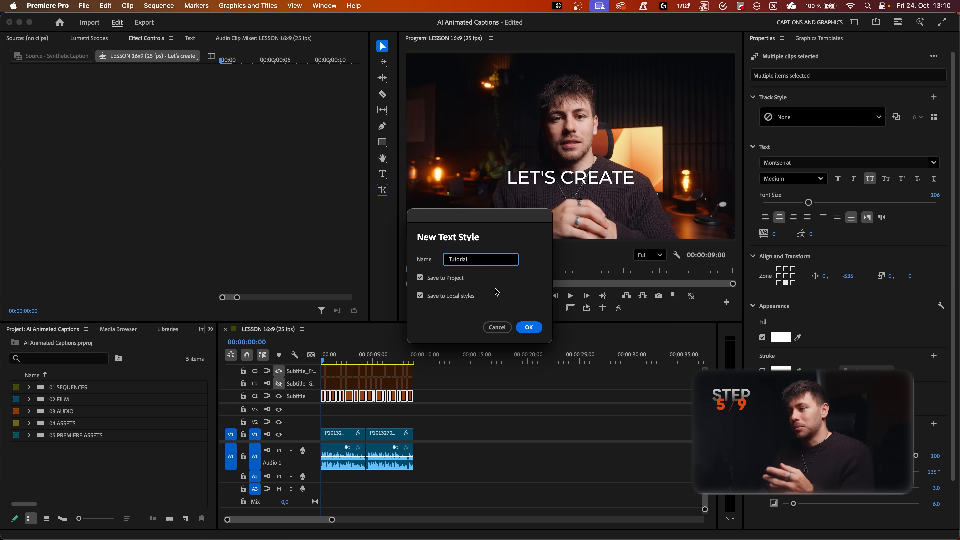
pyautogui.click(528, 328)
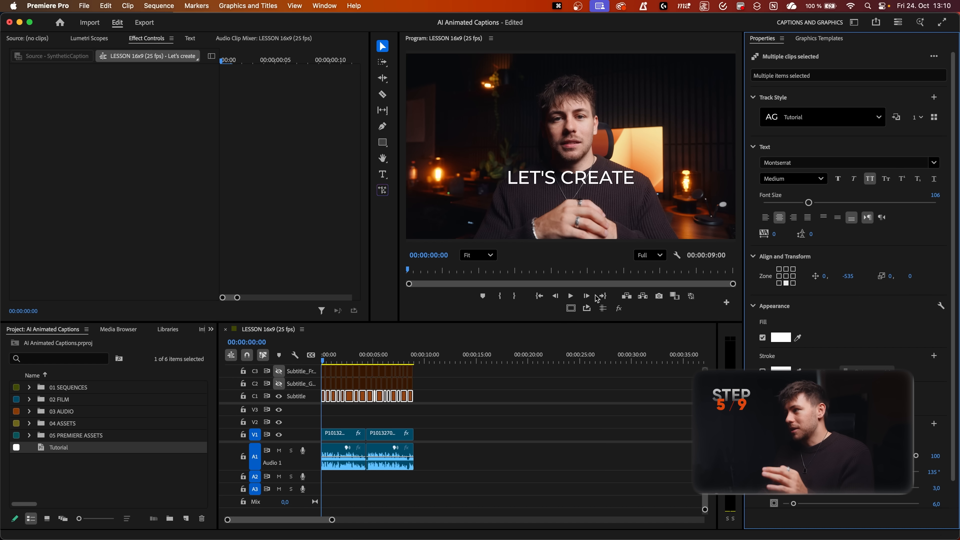
pyautogui.click(814, 114)
pyautogui.click(799, 163)
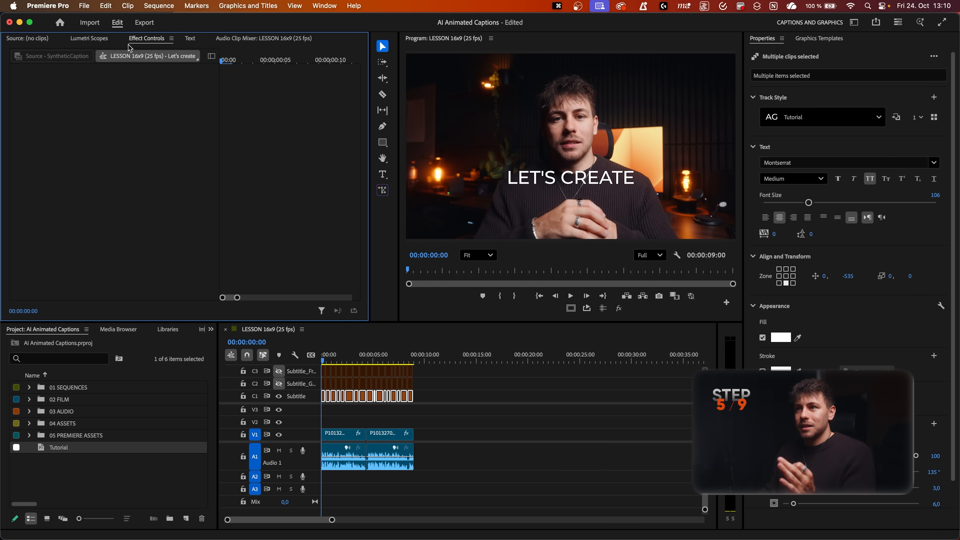
# Check the style choices offered when creating captions from the transcript, without creating any captions
pyautogui.click(190, 39)
pyautogui.click(22, 52)
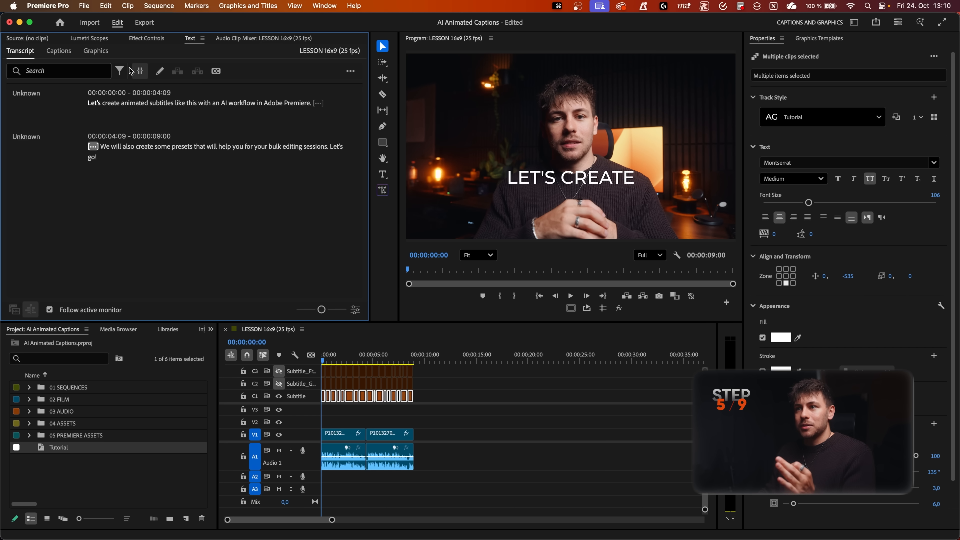
pyautogui.click(218, 72)
pyautogui.click(415, 264)
pyautogui.click(398, 293)
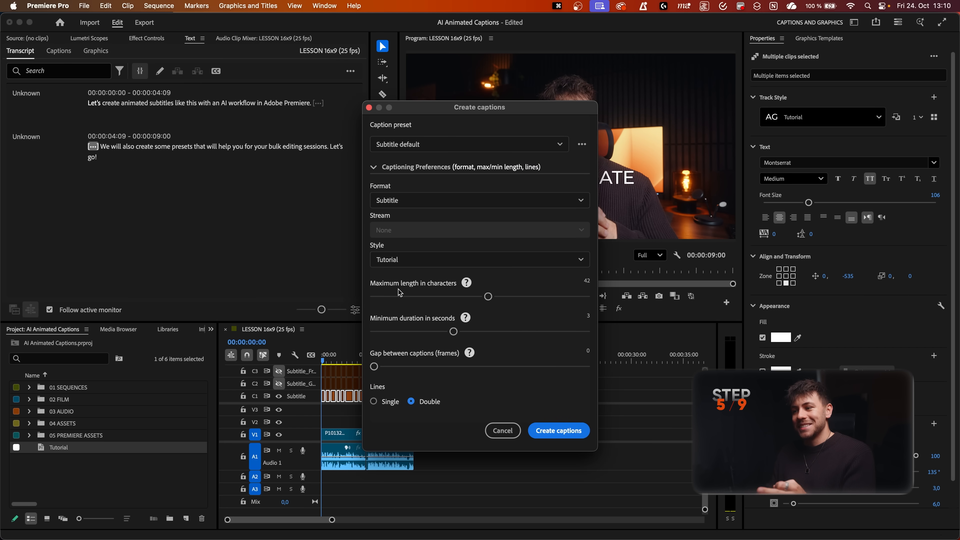
pyautogui.click(503, 430)
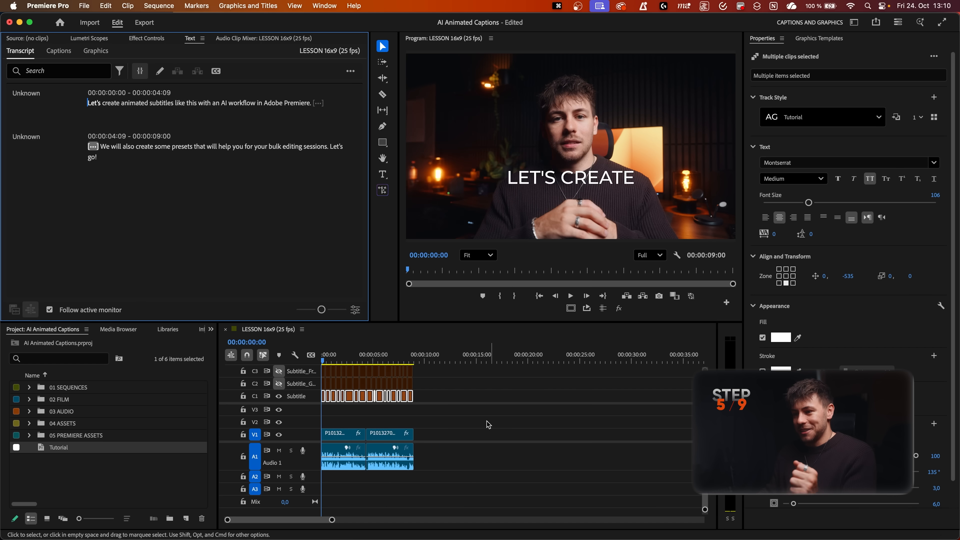
# Upgrade all captions on the original Subtitle track to graphics and make room to see the video tracks above the footage
pyautogui.click(429, 406)
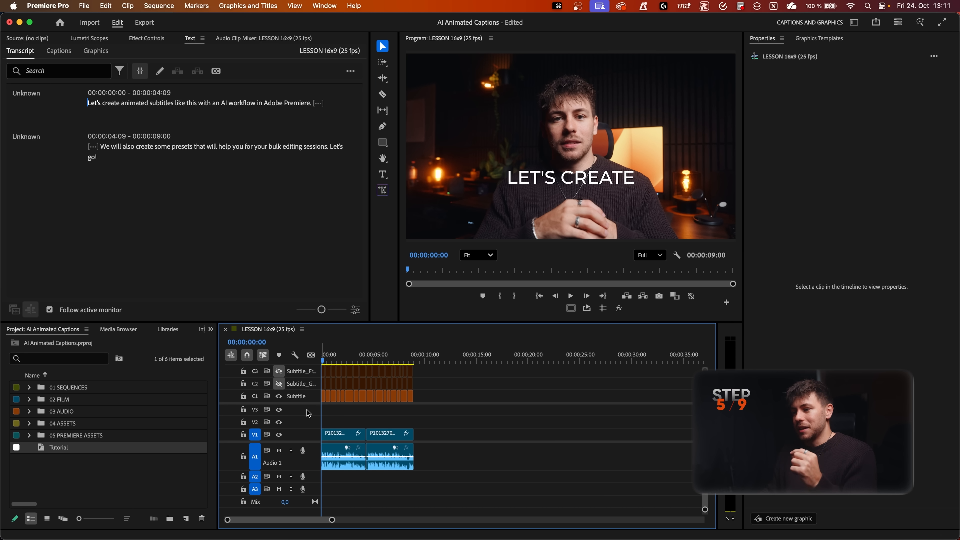
pyautogui.moveTo(429, 396); pyautogui.dragTo(317, 409)
pyautogui.click(227, 7)
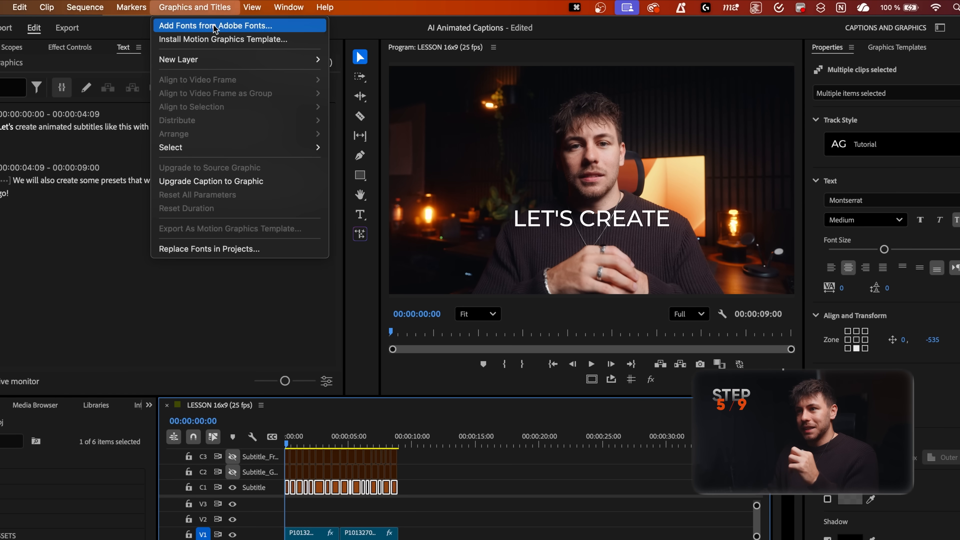
pyautogui.click(203, 183)
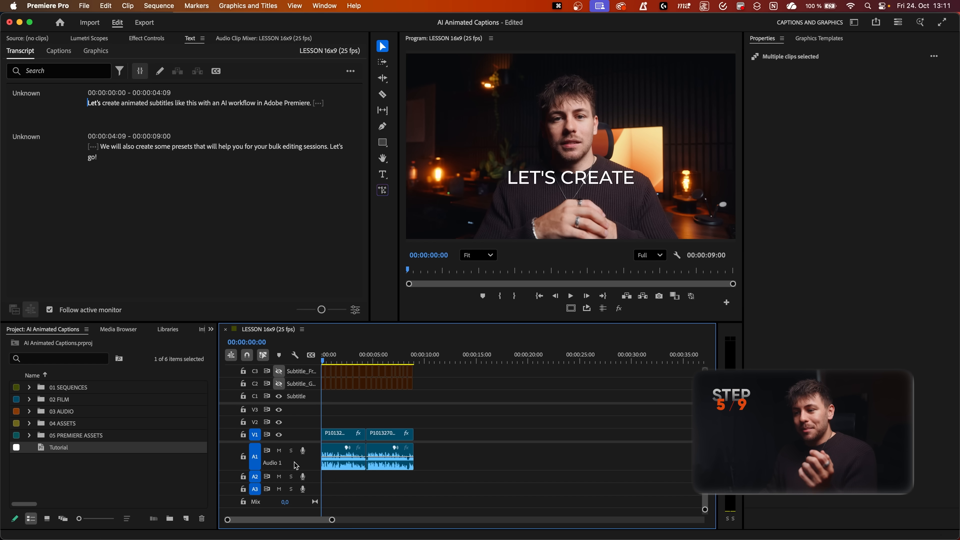
pyautogui.moveTo(316, 441); pyautogui.dragTo(316, 470)
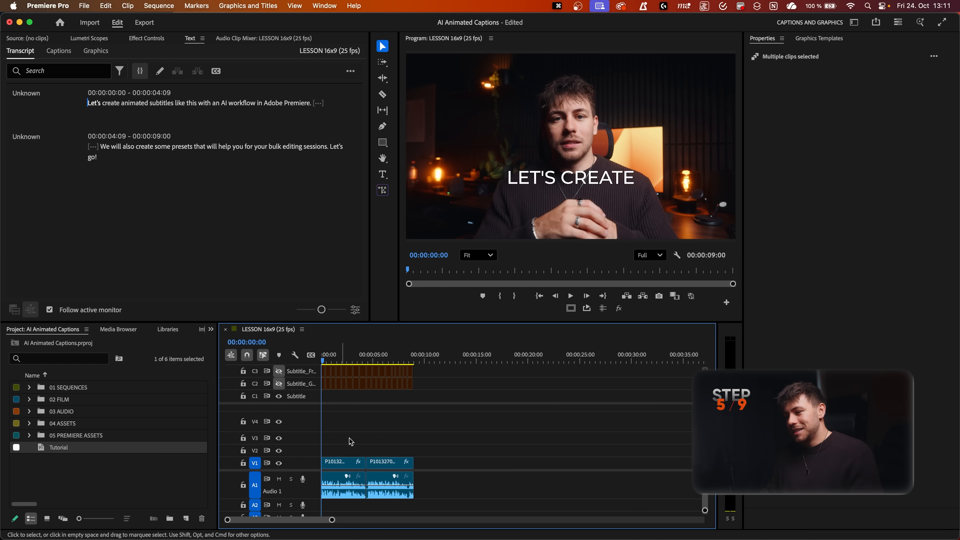
pyautogui.scroll(4, 356, 426)
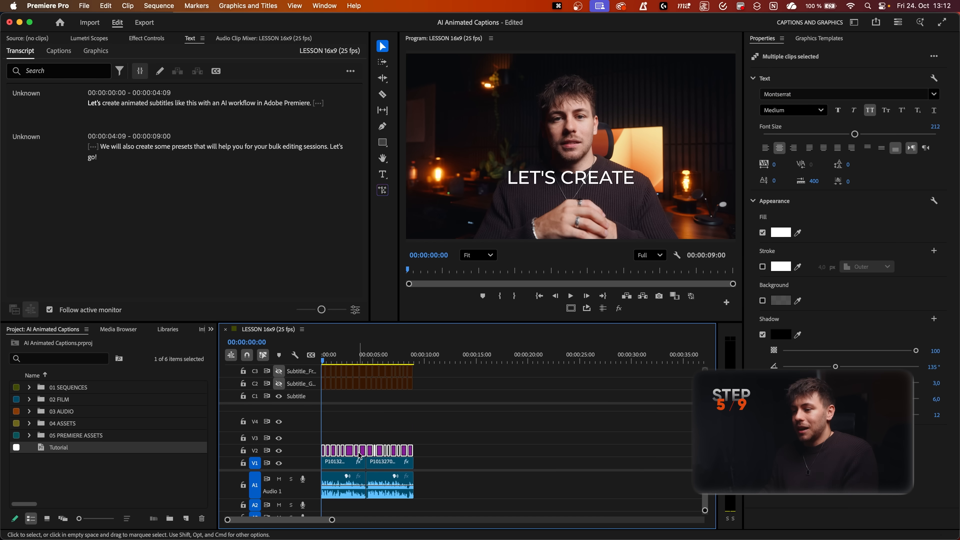
pyautogui.click(350, 431)
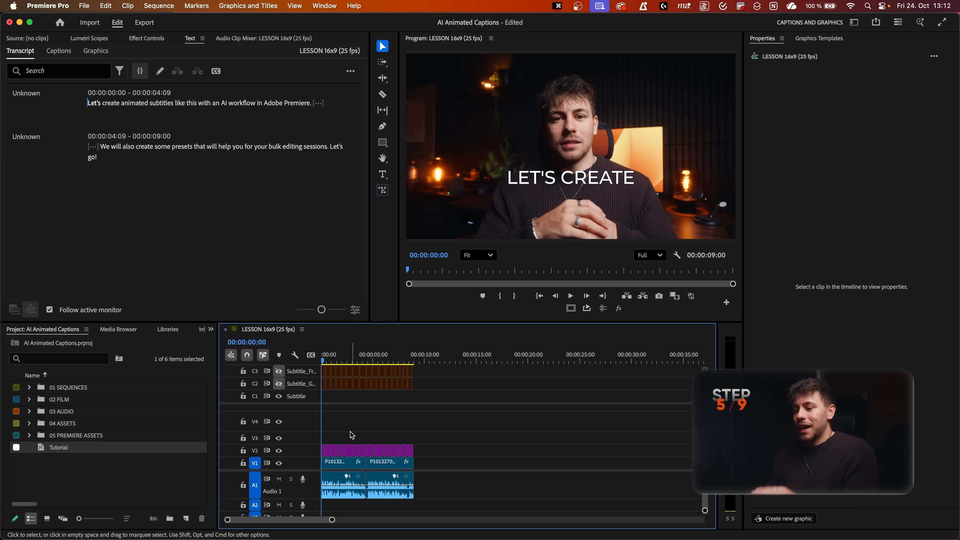
# Apply the Transform effect to the first graphic clip, "Let's create", and show its effect controls
pyautogui.click(350, 450)
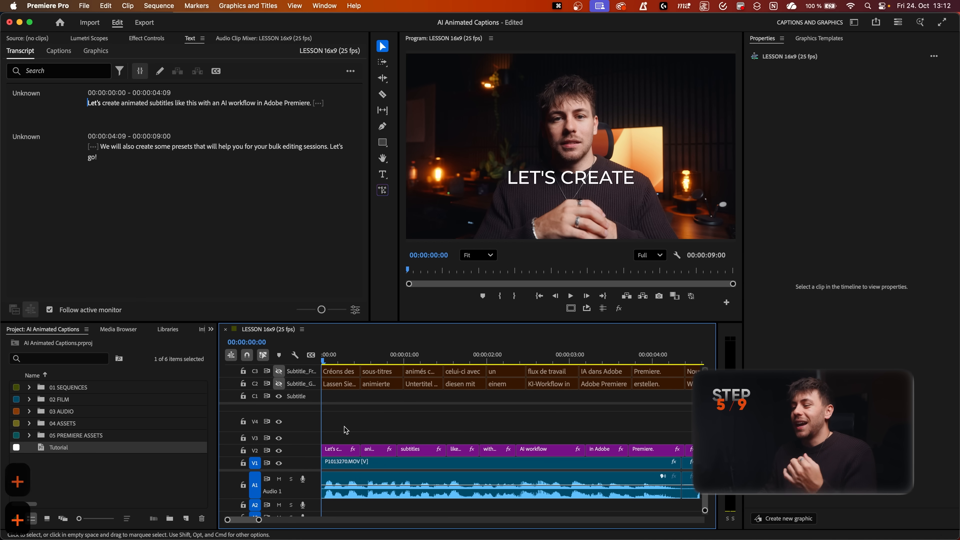
pyautogui.click(341, 451)
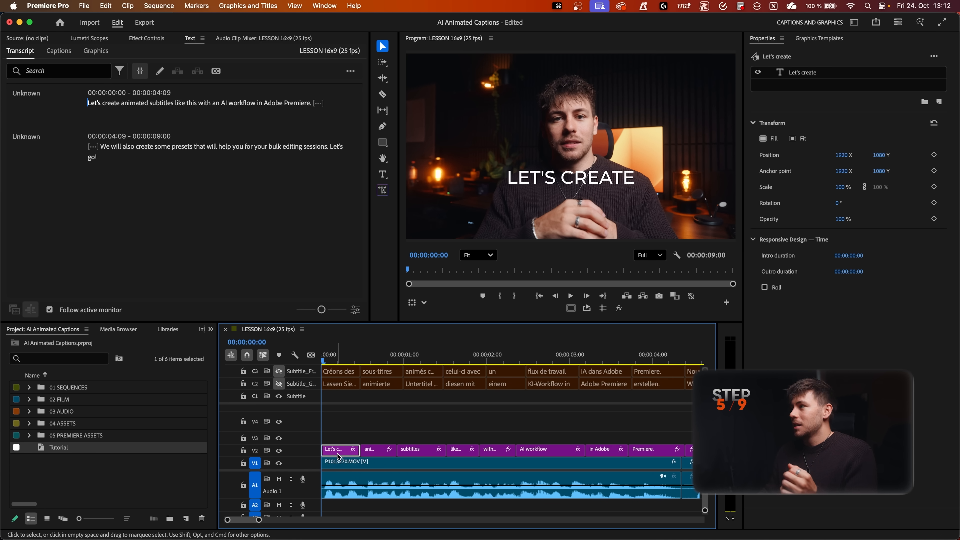
pyautogui.click(211, 329)
pyautogui.click(224, 391)
pyautogui.click(53, 347)
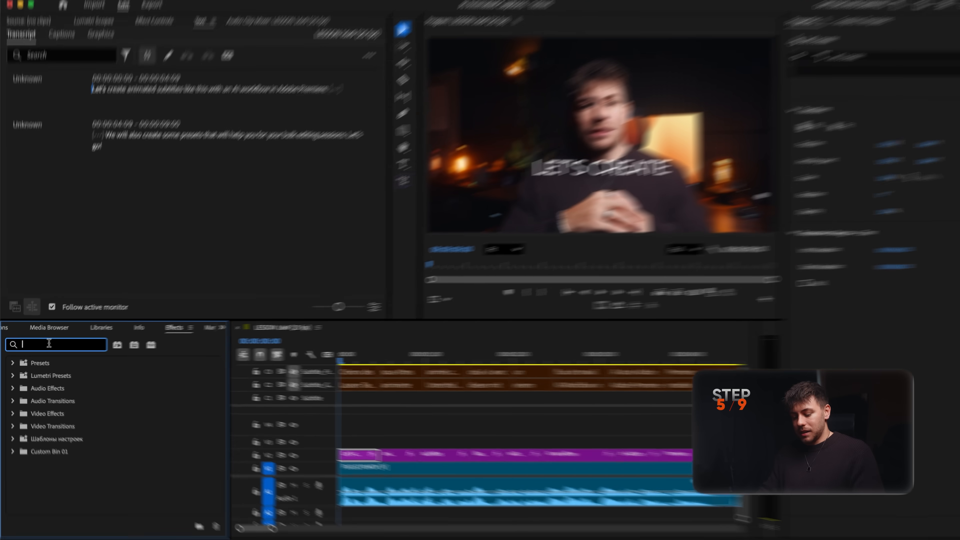
pyautogui.write('trans')
pyautogui.write('for')
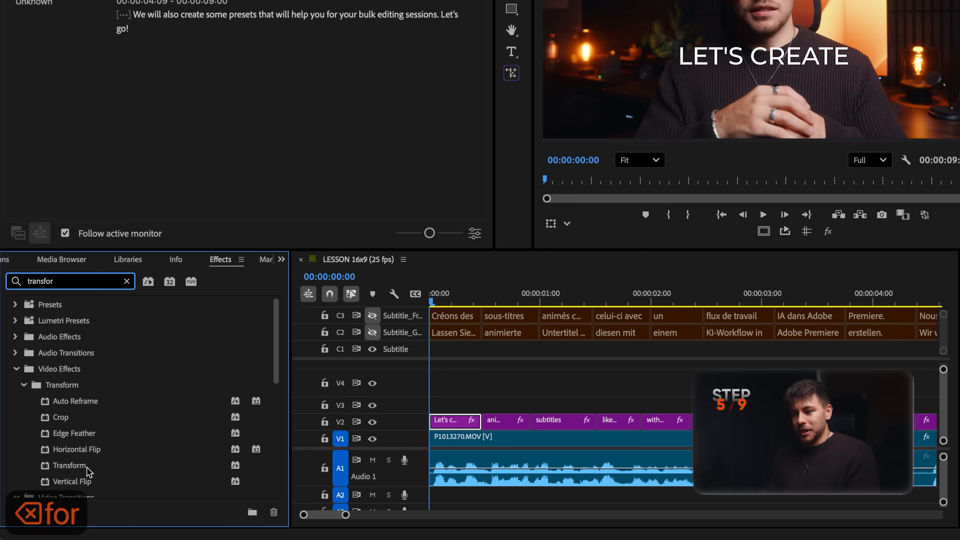
pyautogui.click(87, 527)
pyautogui.click(155, 41)
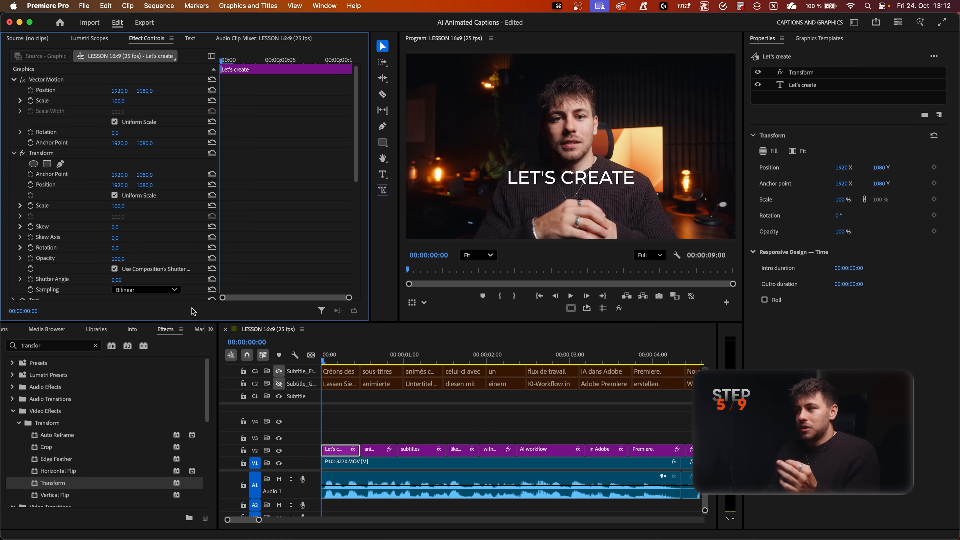
# Animate the Transform effect's vertical Position from 1000 at the first frame to its default 1080 at frame 3, and preview it
pyautogui.click(30, 184)
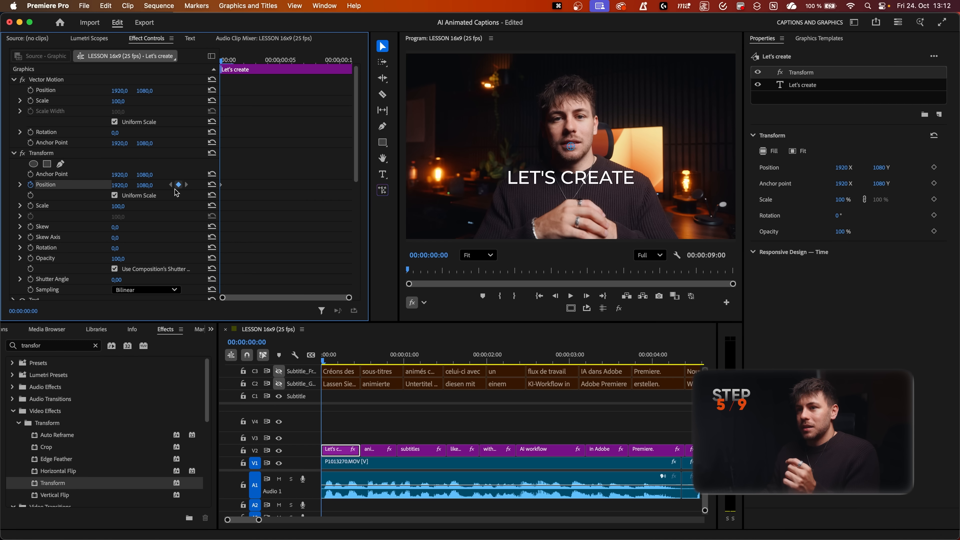
pyautogui.click(147, 185)
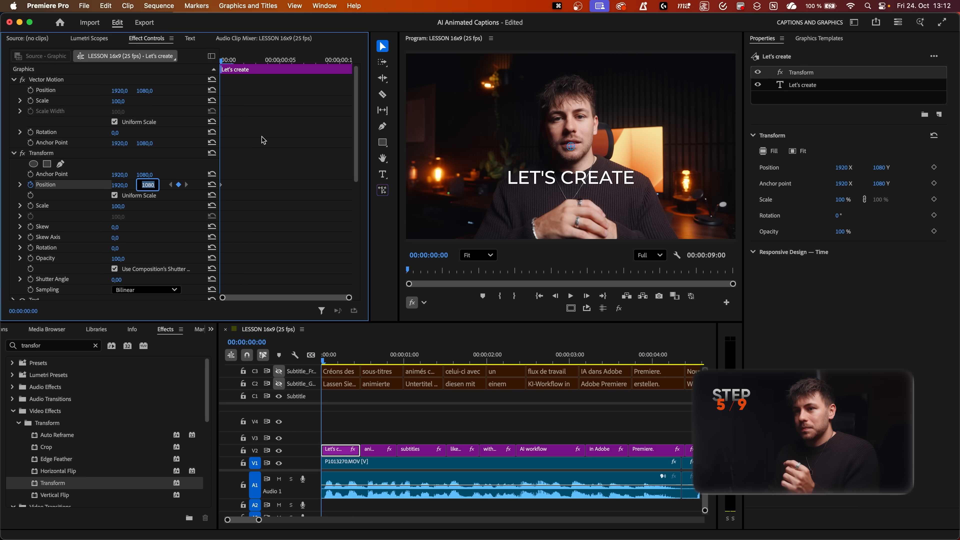
pyautogui.write('1000')
pyautogui.press('Return')
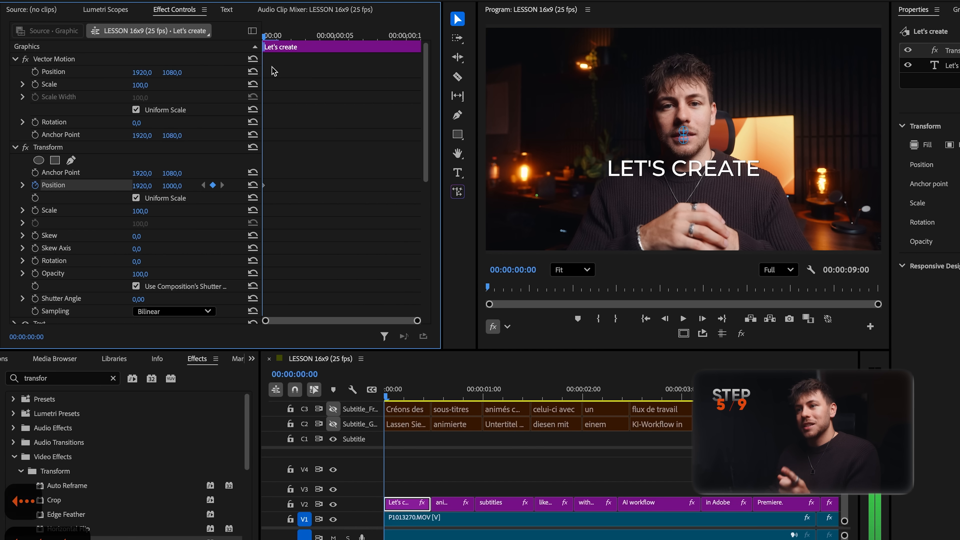
pyautogui.press('Right')
pyautogui.press('Right')
pyautogui.press('Right')
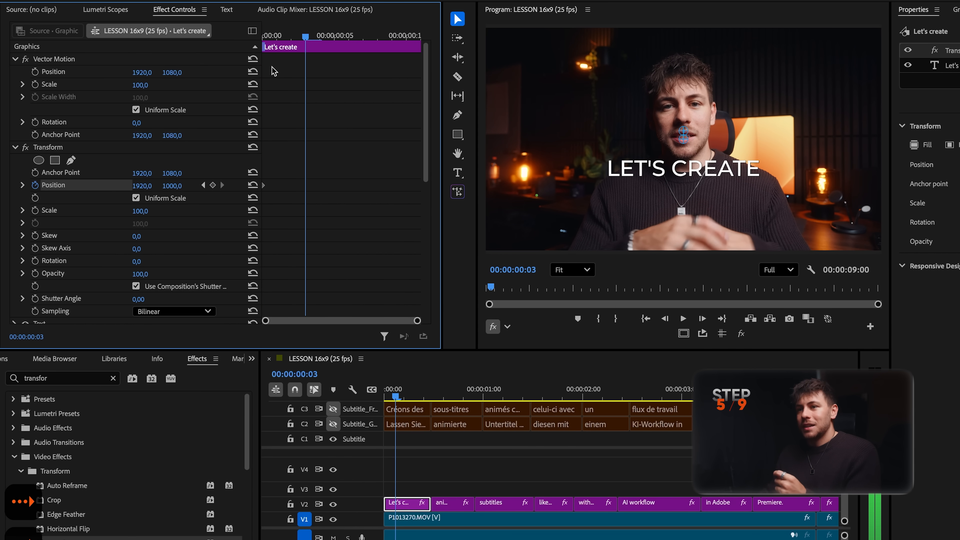
pyautogui.click(250, 188)
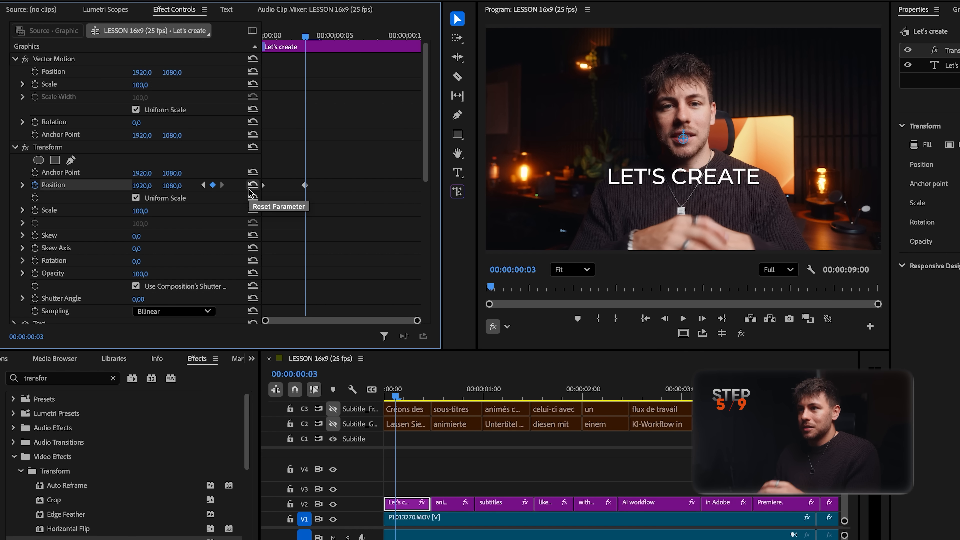
pyautogui.press('space')
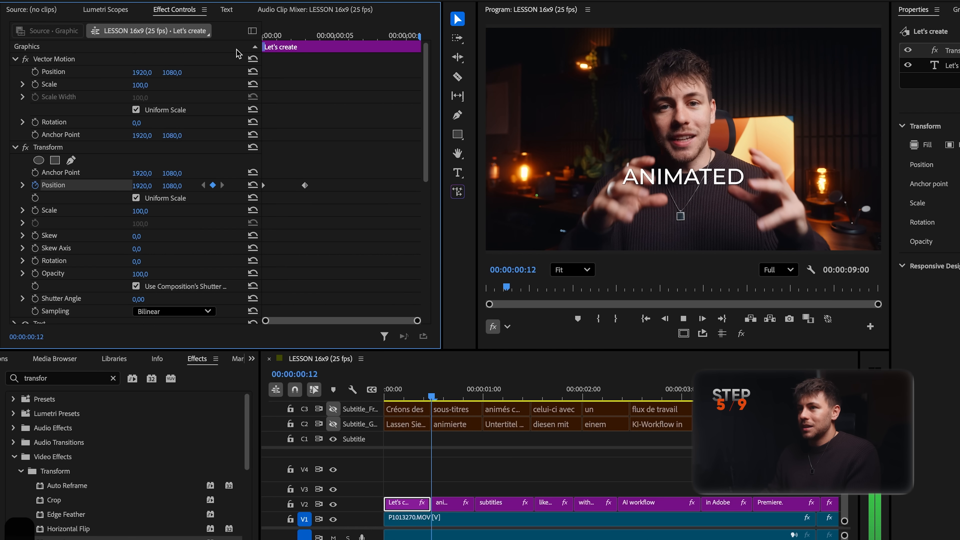
pyautogui.press('space')
# Animate the Transform effect's Opacity from 0 at the clip's first frame to 100 at frame 2
pyautogui.press('Up')
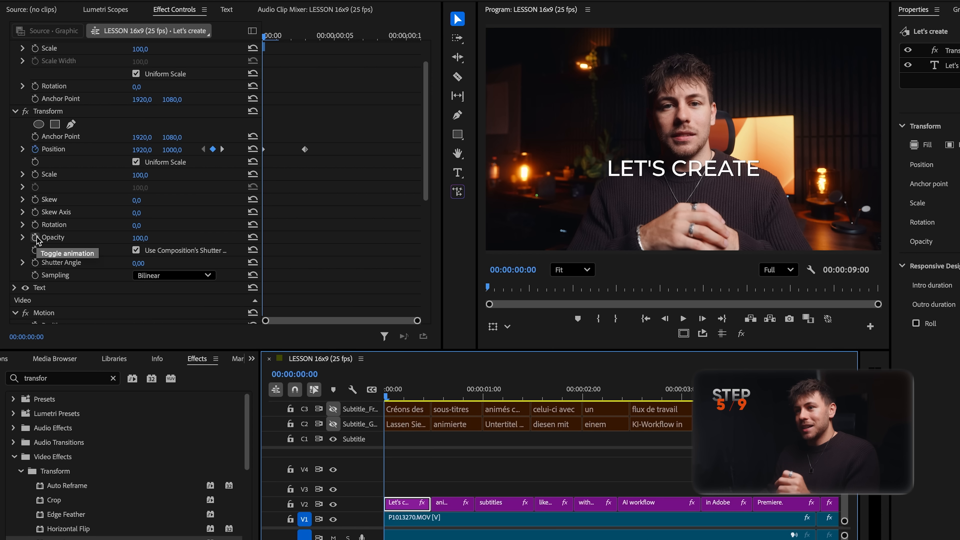
pyautogui.click(35, 237)
pyautogui.moveTo(142, 238); pyautogui.dragTo(99, 238)
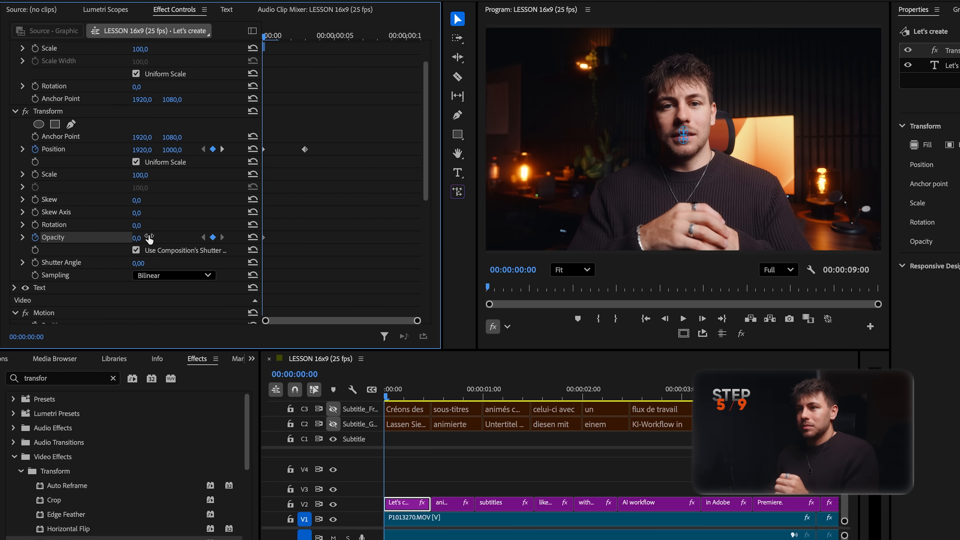
pyautogui.press('space')
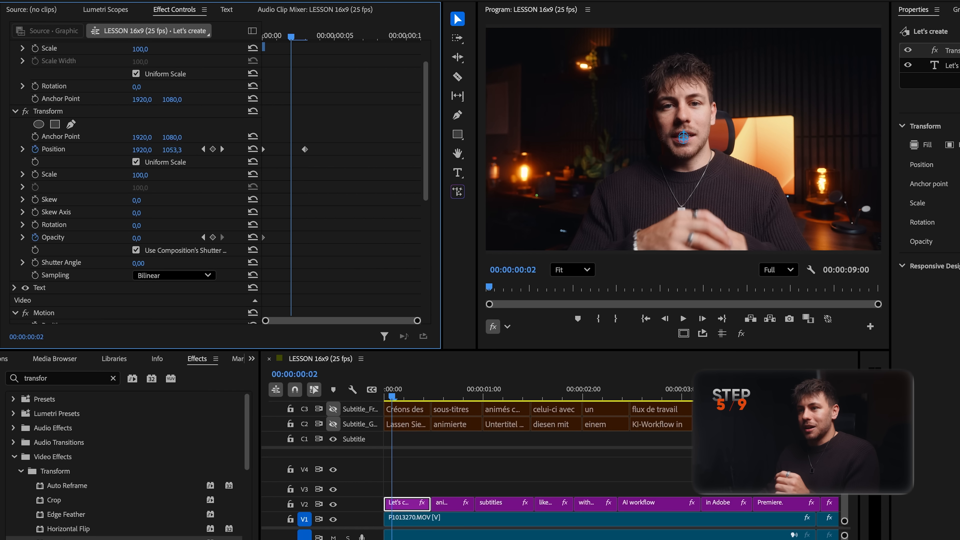
pyautogui.moveTo(136, 238); pyautogui.dragTo(177, 238)
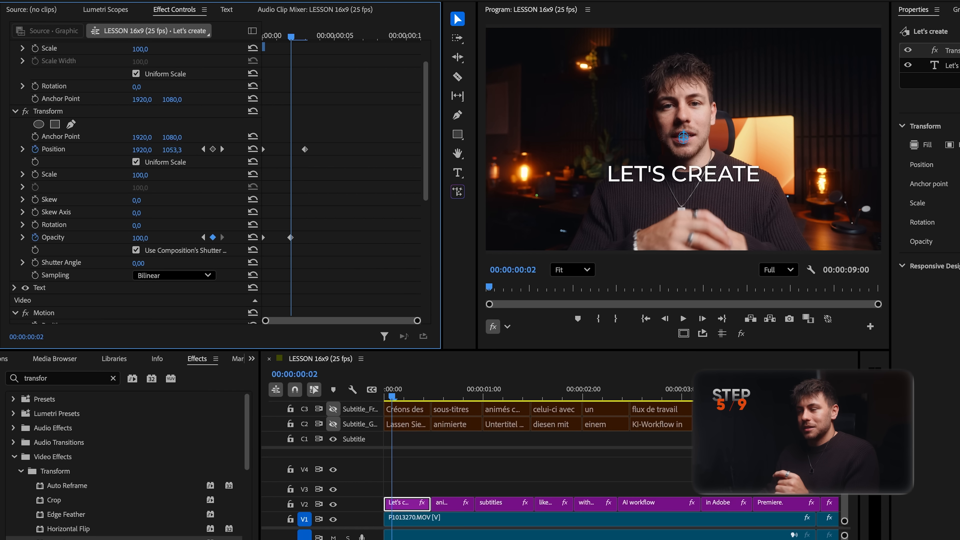
# Find the Gaussian Blur effect and apply it to the "Let's create" graphic clip
pyautogui.click(86, 378)
pyautogui.write('gaus')
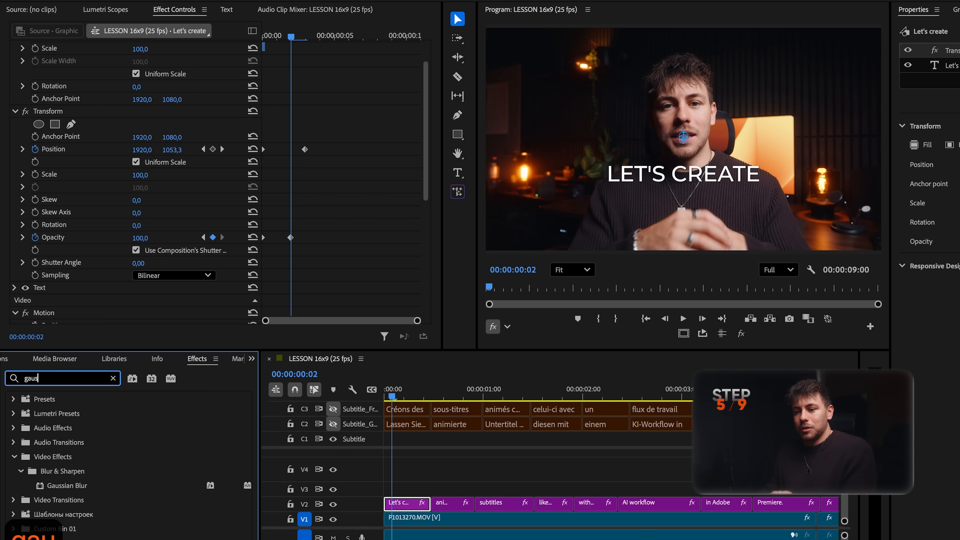
pyautogui.moveTo(67, 485); pyautogui.dragTo(179, 120)
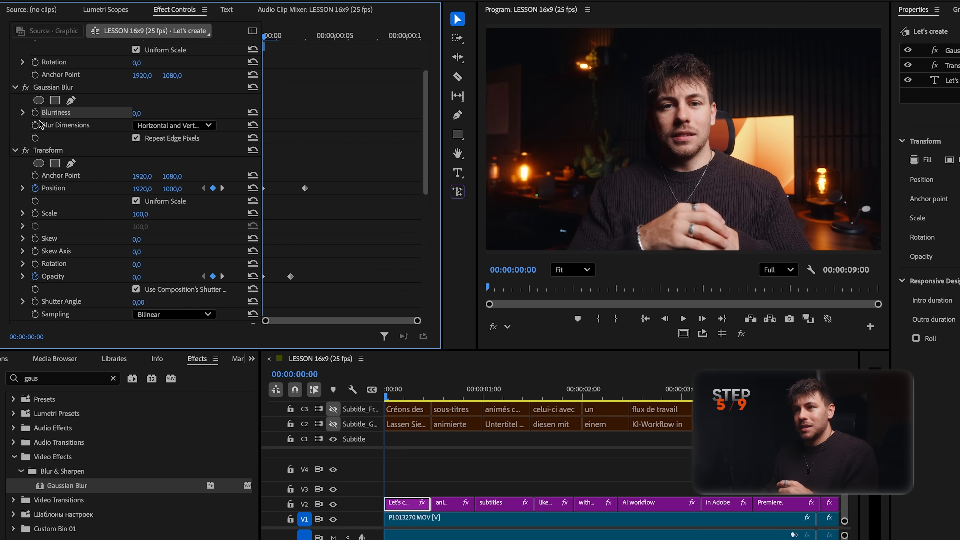
# Animate the Gaussian Blur's Blurriness on the "Let's create" graphic from 50 at the first frame to 0 at frame 2
pyautogui.click(35, 113)
pyautogui.click(151, 110)
pyautogui.write('50')
pyautogui.press('Return')
pyautogui.press('Right')
pyautogui.press('Right')
pyautogui.press('Right')
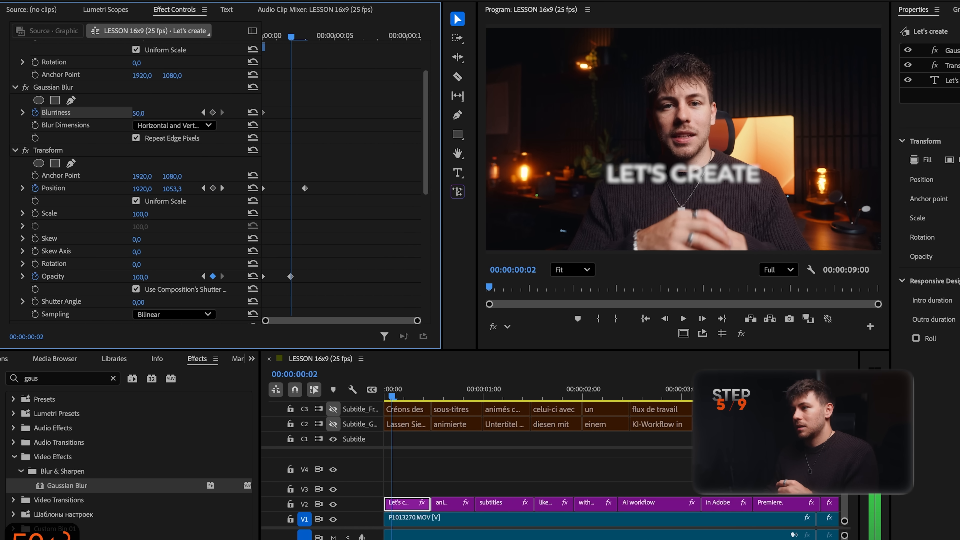
pyautogui.press('Left')
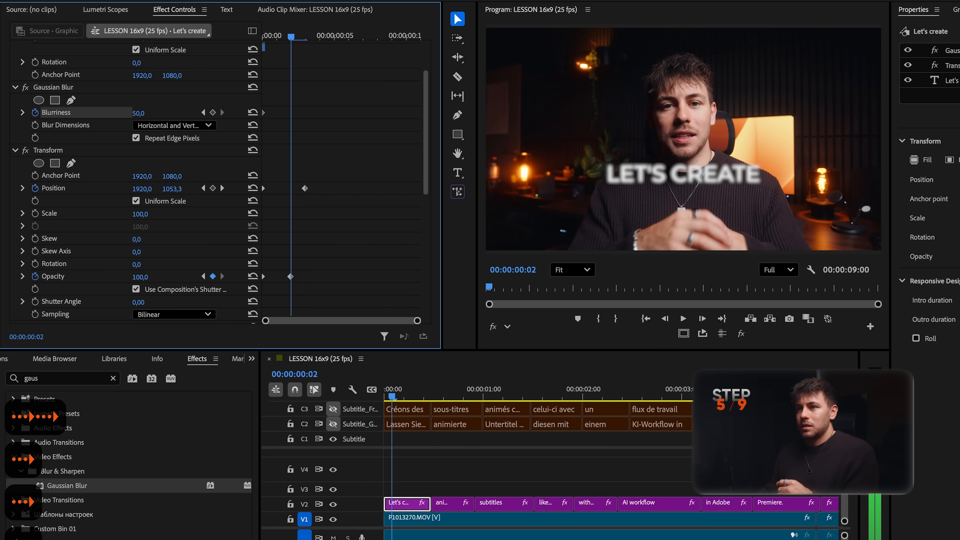
pyautogui.click(148, 111)
pyautogui.write('0')
pyautogui.press('Return')
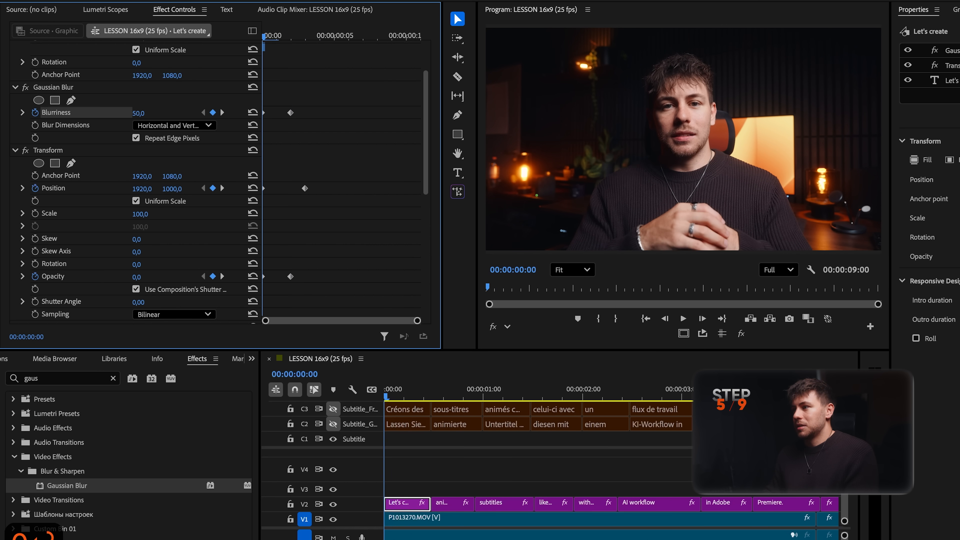
pyautogui.press('Up')
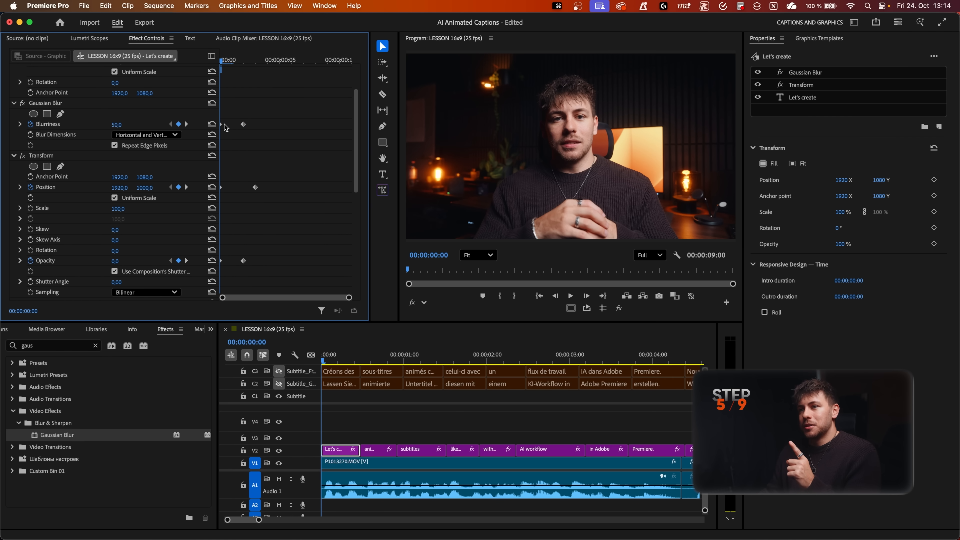
# Apply Ease Out to the first keyframe and Ease In to the last keyframe of both Blurriness and the Transform effect's Opacity
pyautogui.rightClick(221, 125)
pyautogui.click(250, 272)
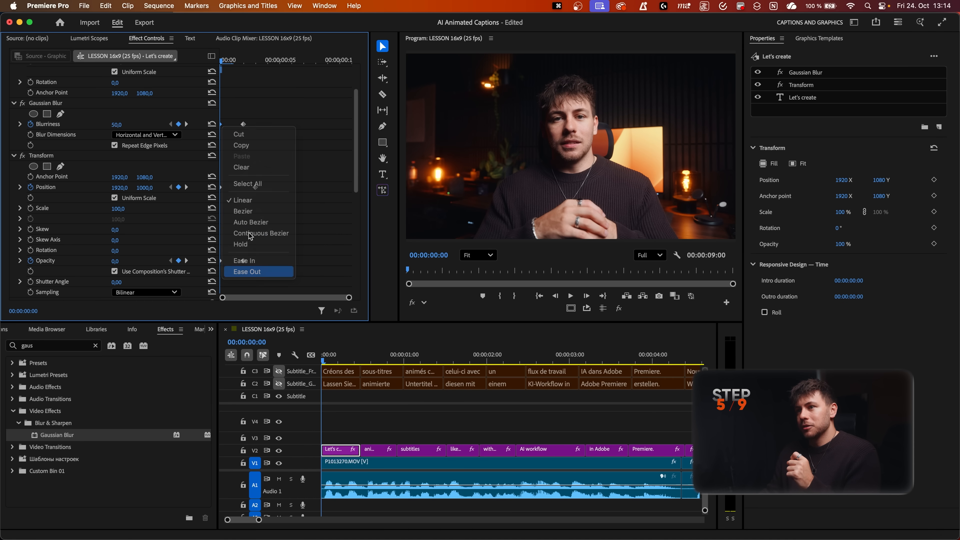
pyautogui.rightClick(244, 125)
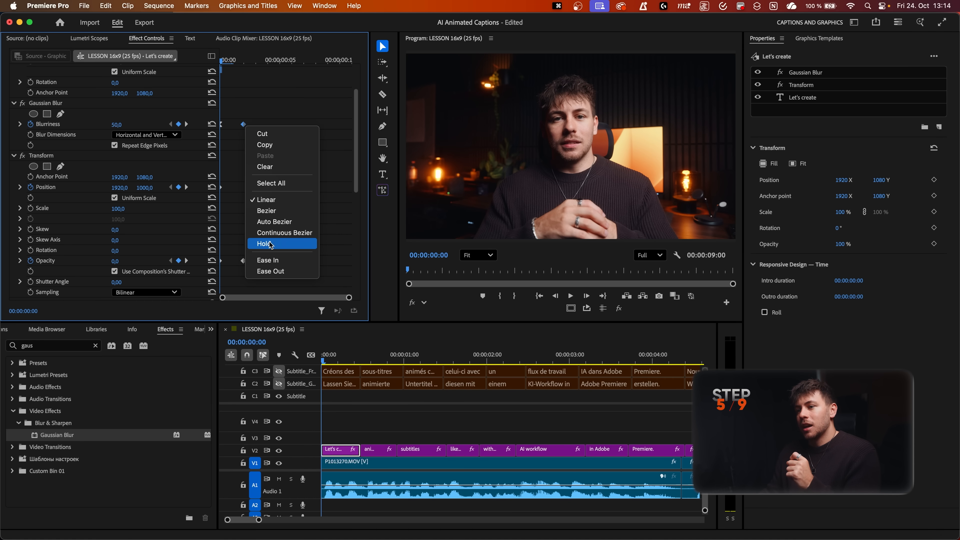
pyautogui.click(276, 265)
pyautogui.rightClick(223, 261)
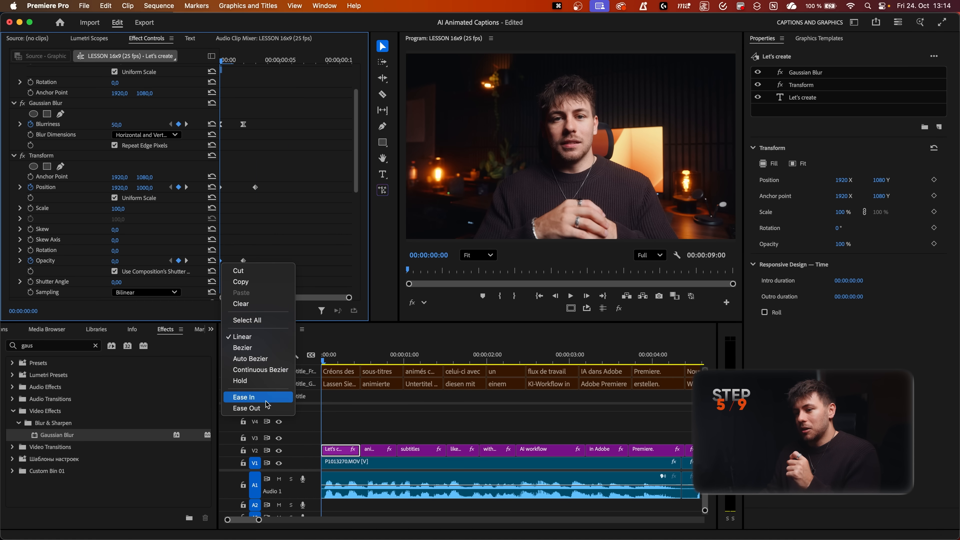
pyautogui.click(247, 412)
pyautogui.rightClick(243, 261)
pyautogui.click(281, 402)
# Apply Ease In temporal interpolation to both Position keyframes of the Transform effect
pyautogui.moveTo(252, 176); pyautogui.dragTo(198, 193)
pyautogui.rightClick(258, 191)
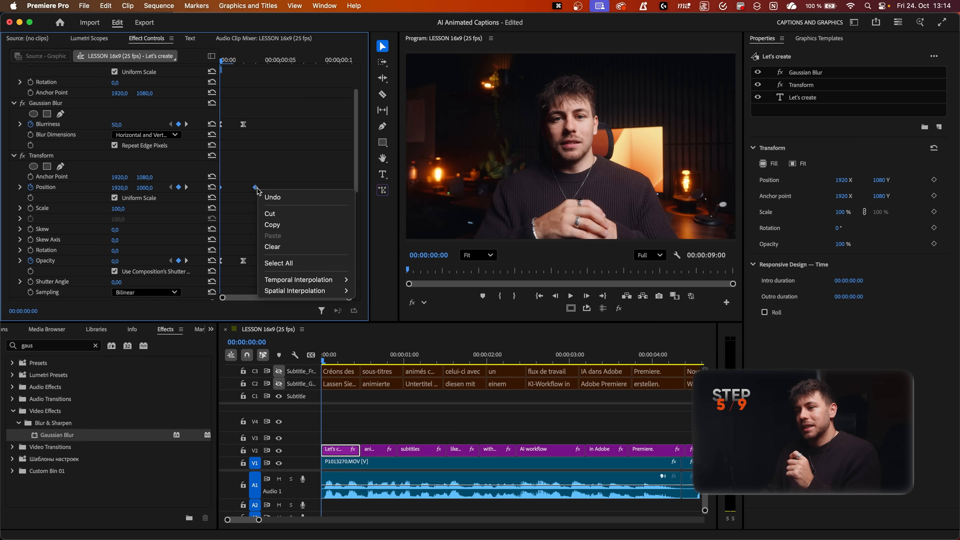
pyautogui.moveTo(315, 280)
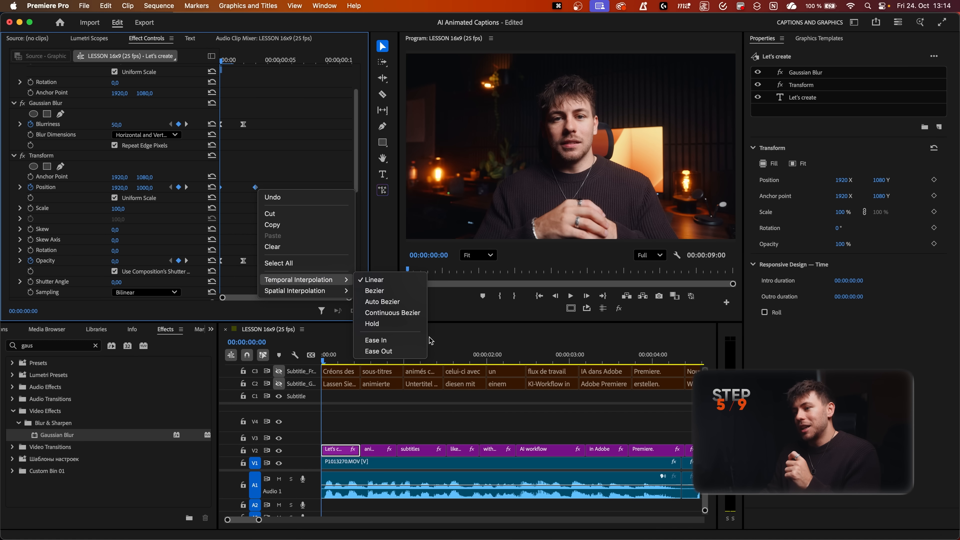
pyautogui.click(383, 340)
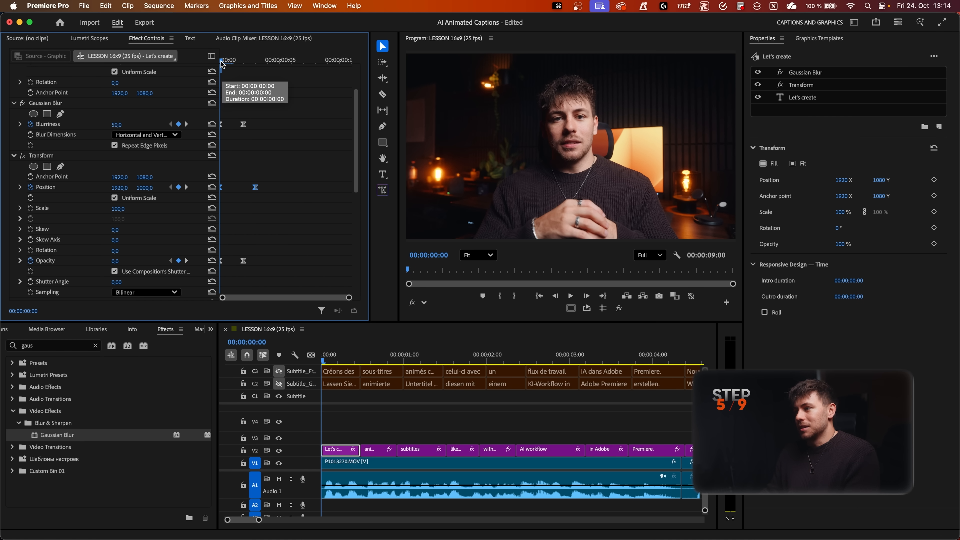
# Play the eased caption animation from the sequence start and examine its opening frames one by one
pyautogui.press('space')
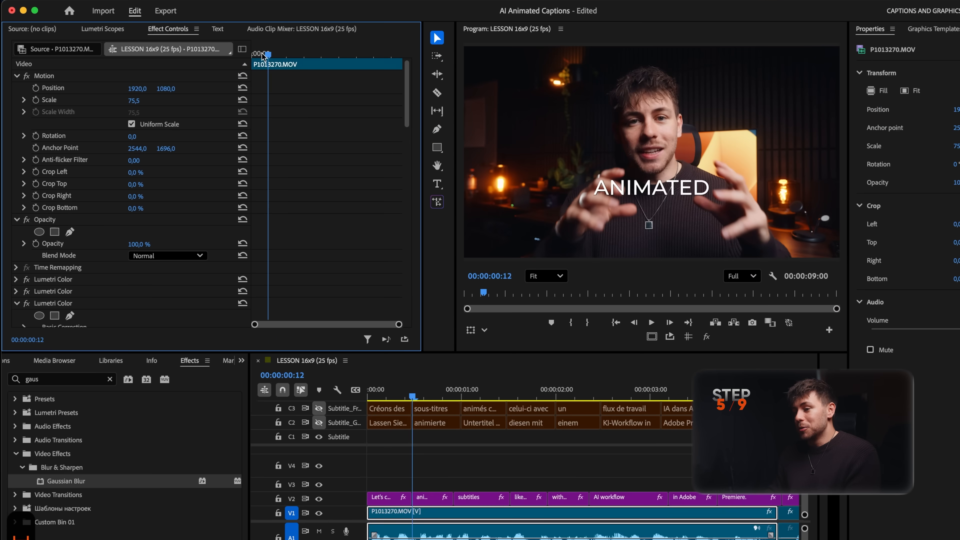
pyautogui.press('Up')
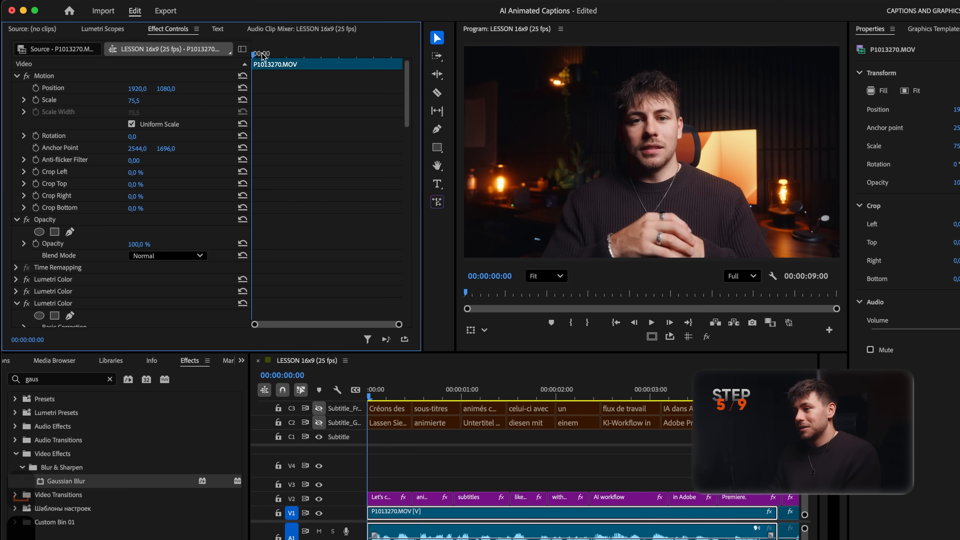
pyautogui.press('space')
pyautogui.press('Up')
pyautogui.press('Right')
pyautogui.press('Right')
pyautogui.press('Right')
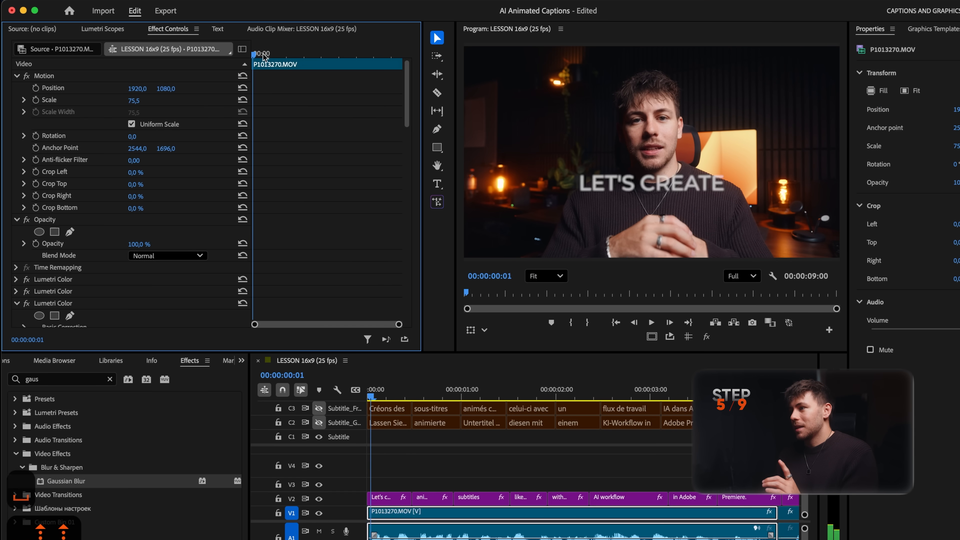
pyautogui.press('Left')
pyautogui.press('Left')
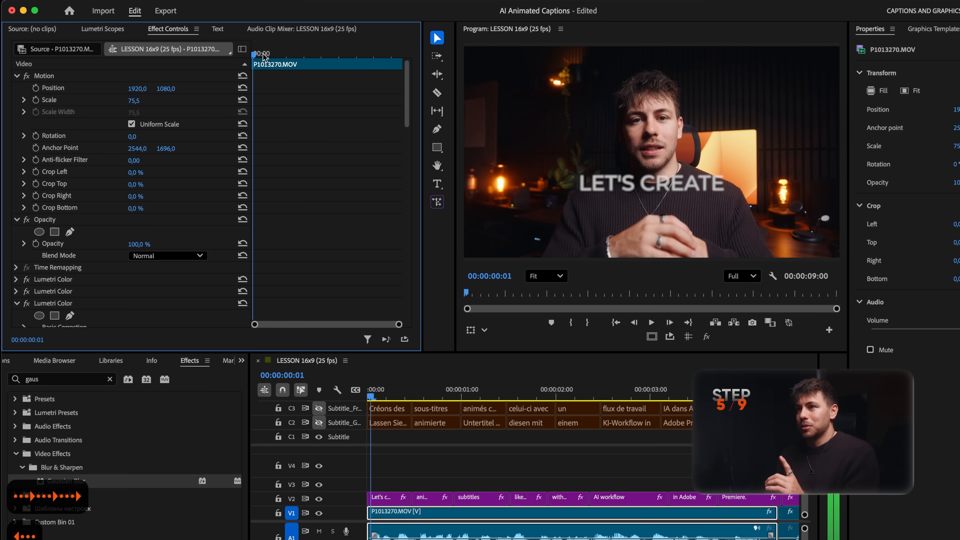
# Turn off Use Composition's Shutter Angle in the "Let's create" clip's Transform effect and enter a Shutter Angle of 180
pyautogui.click(383, 502)
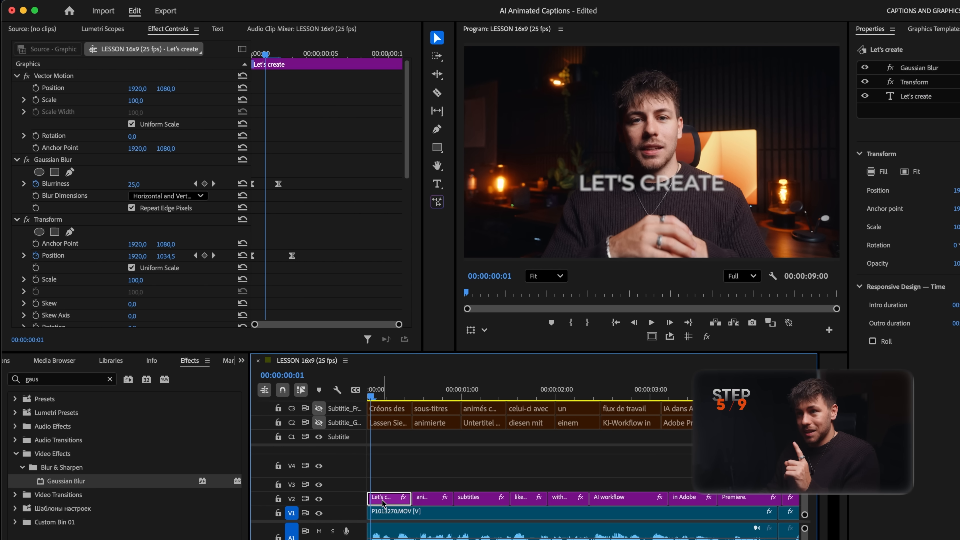
pyautogui.scroll(-5, 398, 237)
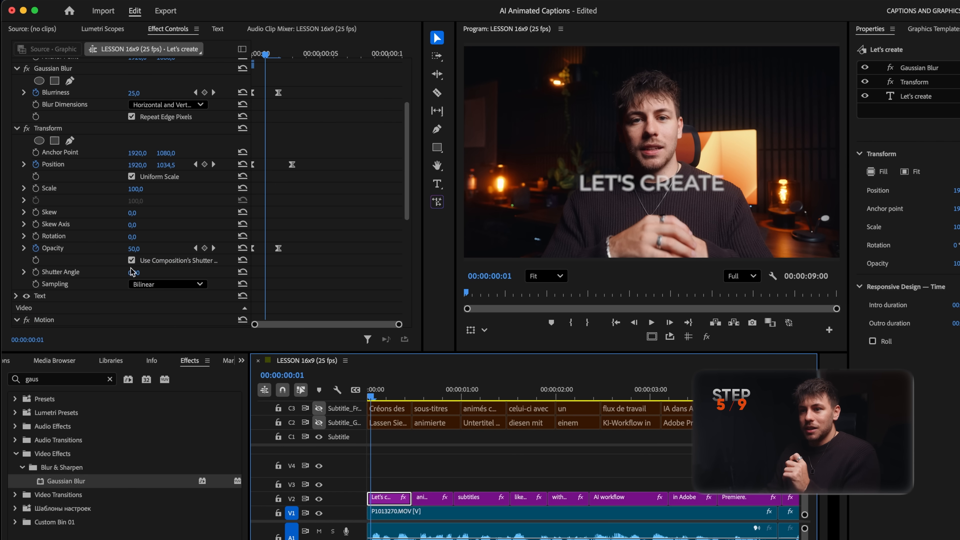
pyautogui.click(132, 260)
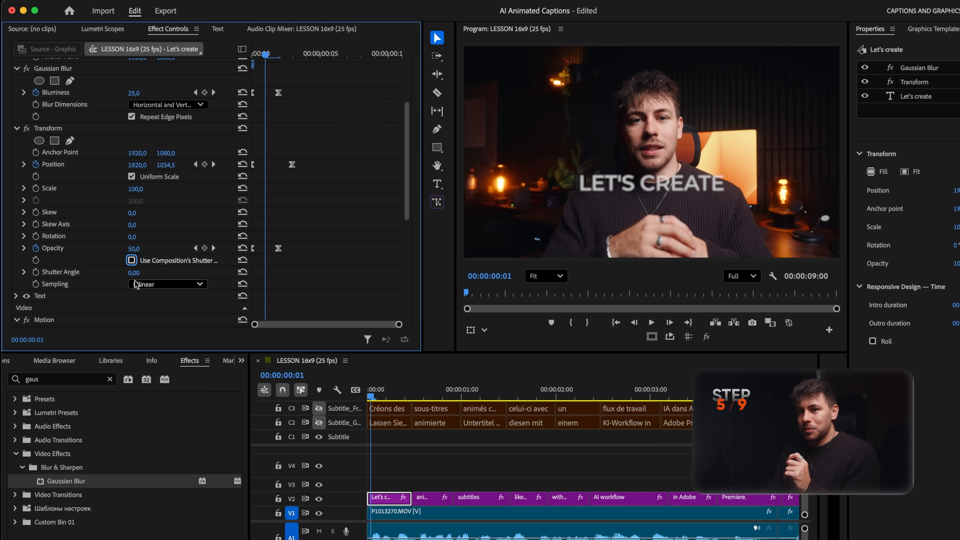
pyautogui.click(135, 272)
pyautogui.write('180')
pyautogui.press('Return')
# Set the Transform effect's Shutter Angle to 360 and check the motion blur frame by frame
pyautogui.click(138, 272)
pyautogui.write('360')
pyautogui.press('Return')
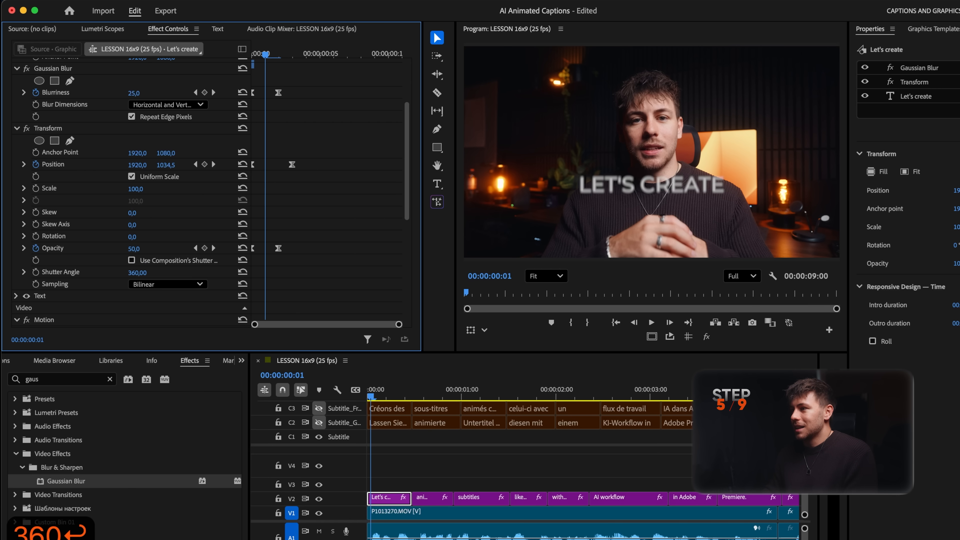
pyautogui.press('Right')
pyautogui.press('Right')
pyautogui.press('Right')
pyautogui.press('Left')
pyautogui.press('Left')
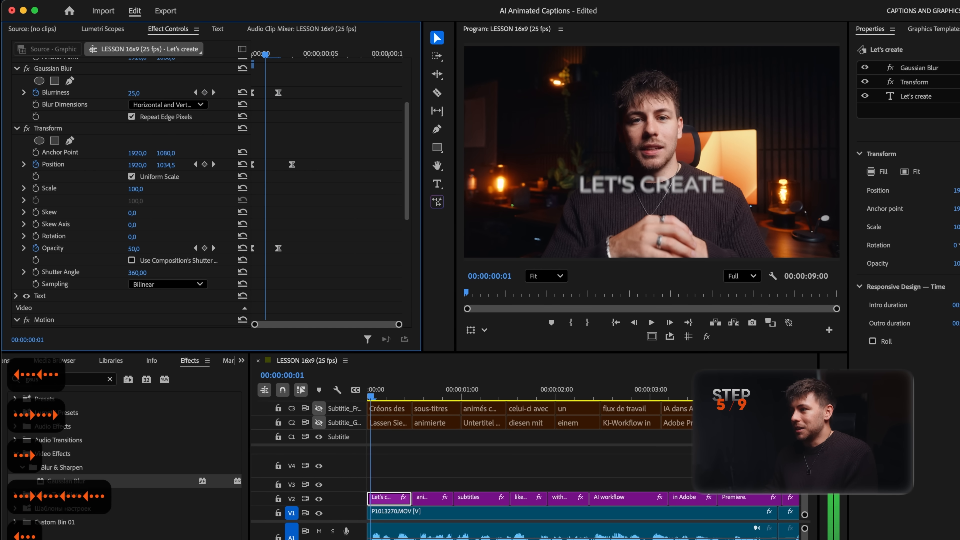
# Delay the ending keyframes by two frames, Blurriness and Opacity to frame 4 and Position to frame 5, and preview the animation
pyautogui.moveTo(338, 78); pyautogui.dragTo(303, 255)
pyautogui.press('Home')
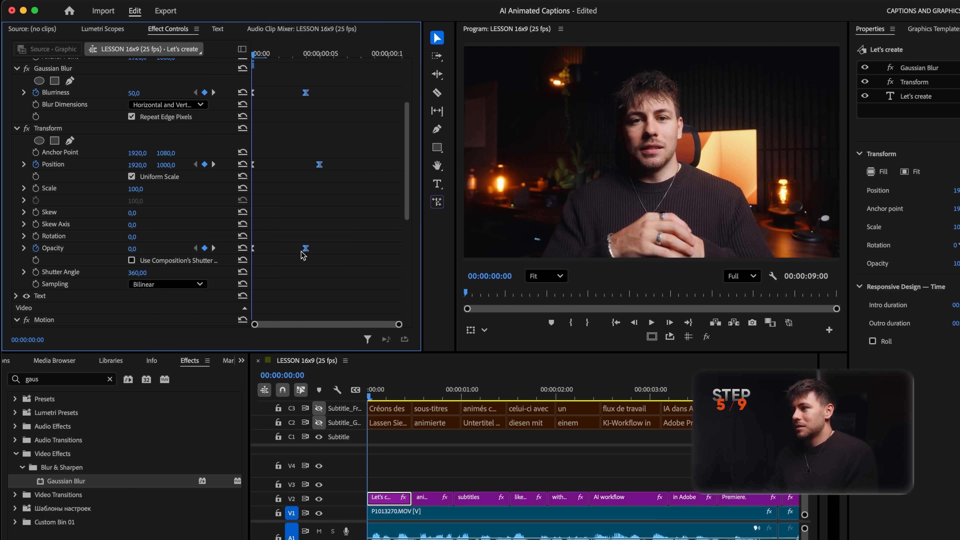
pyautogui.press('space')
pyautogui.press('Home')
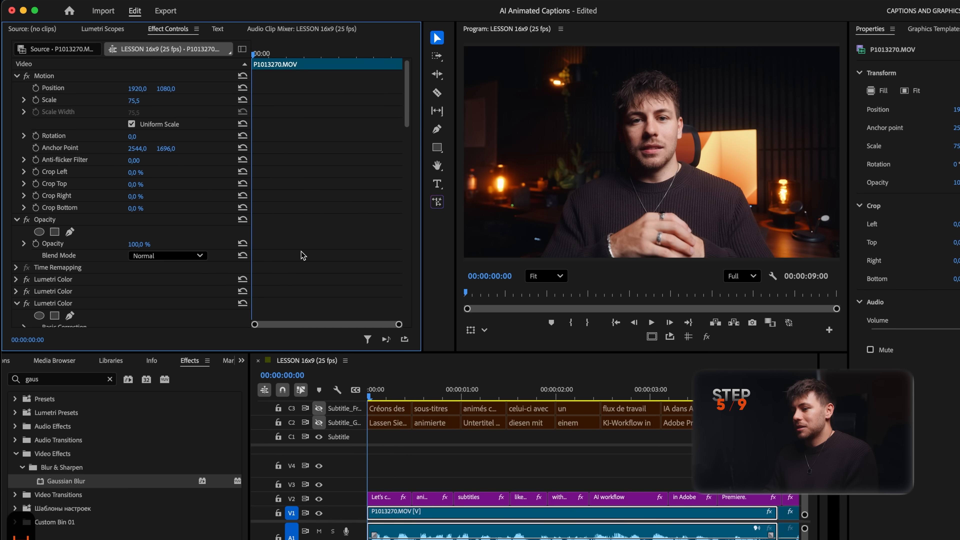
pyautogui.press('space')
pyautogui.press('Home')
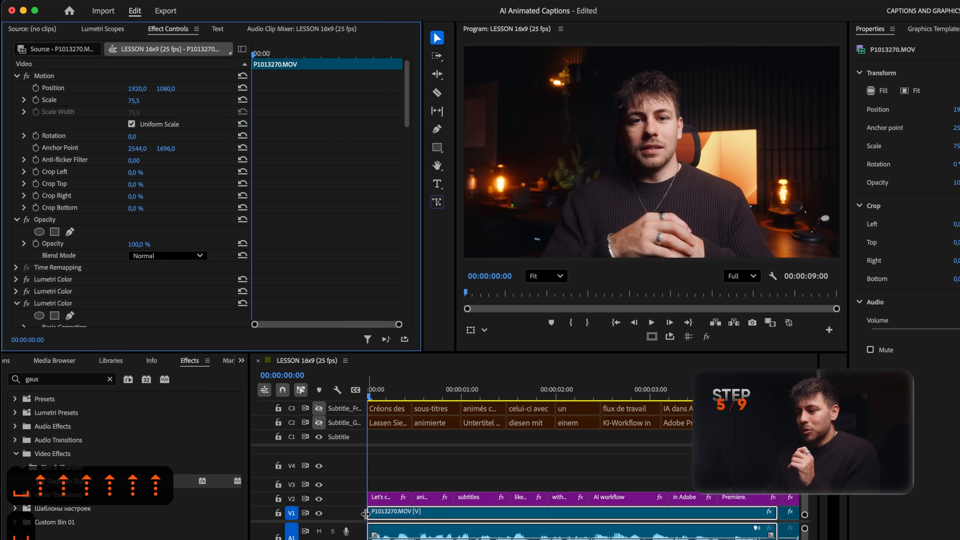
# Reveal the velocity graph for the "Let's create" clip's Transform Position and enlarge it vertically
pyautogui.click(385, 497)
pyautogui.scroll(-3, 294, 182)
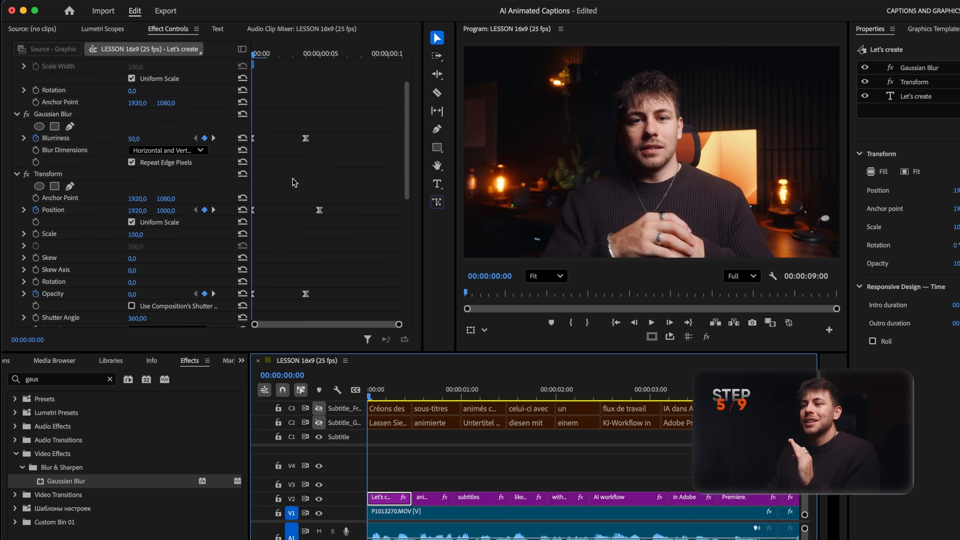
pyautogui.scroll(-1, 294, 182)
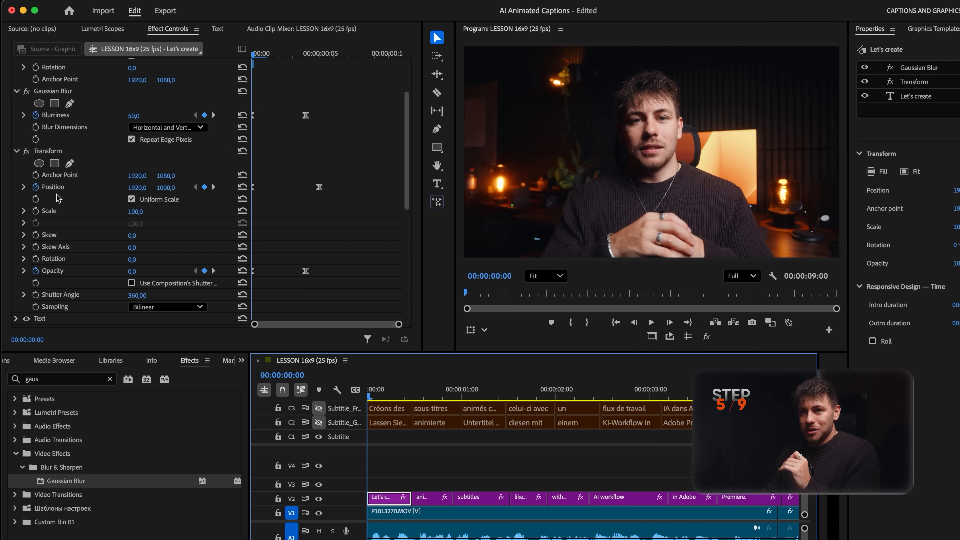
pyautogui.click(24, 187)
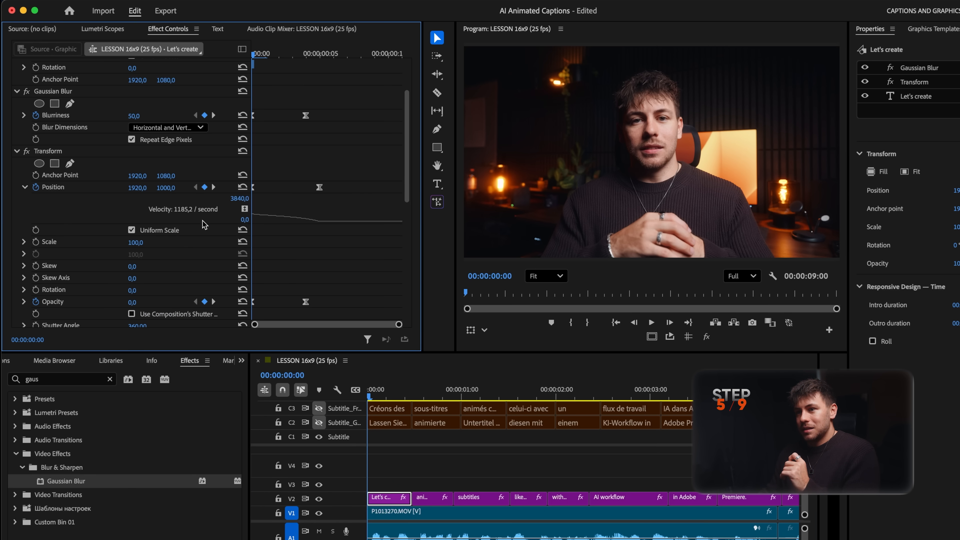
pyautogui.moveTo(271, 222); pyautogui.dragTo(272, 266)
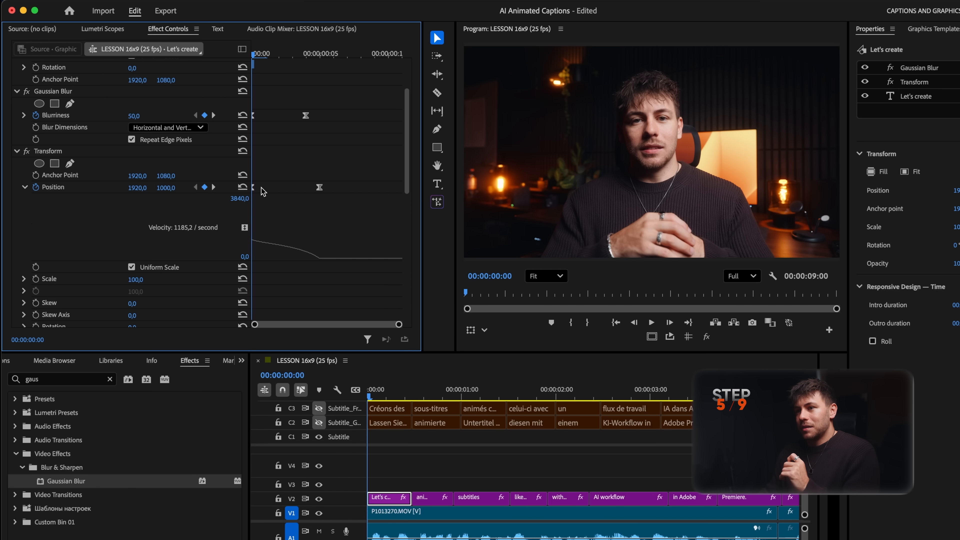
# Apply Ease Out to the first Position keyframe and lengthen the last keyframe's incoming velocity handle towards the start
pyautogui.rightClick(254, 192)
pyautogui.moveTo(295, 294)
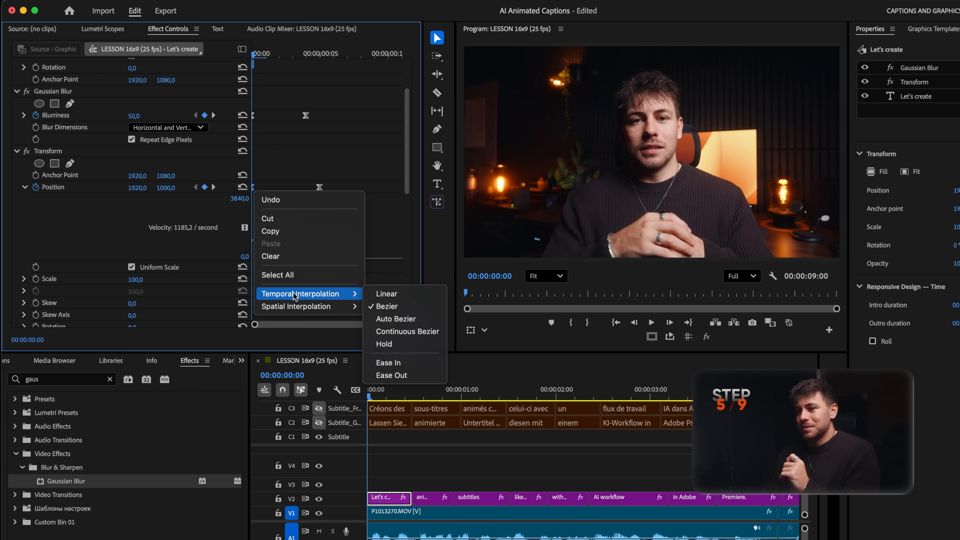
pyautogui.click(392, 375)
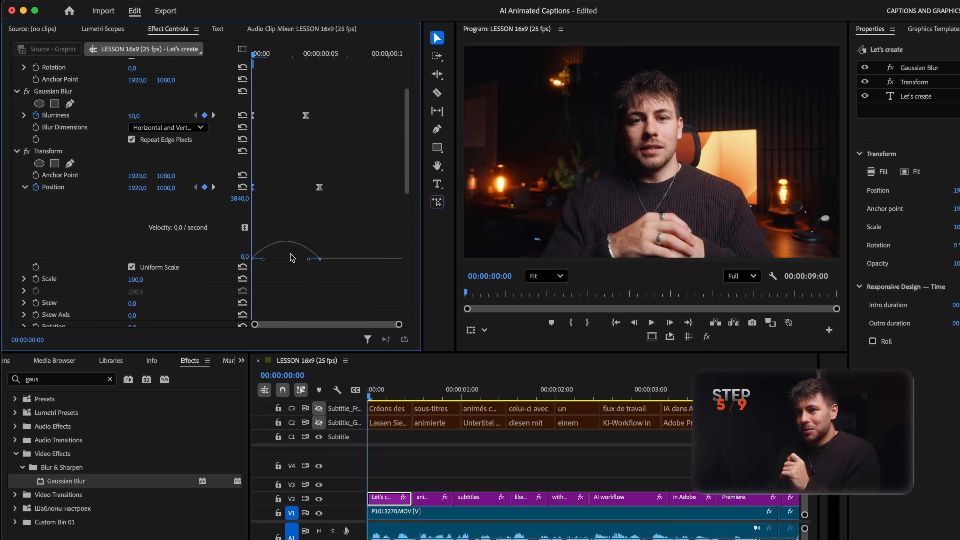
pyautogui.moveTo(309, 260); pyautogui.dragTo(293, 262)
# Play the opening of the sequence repeatedly to review the reshaped "Let's create" animation
pyautogui.press('space')
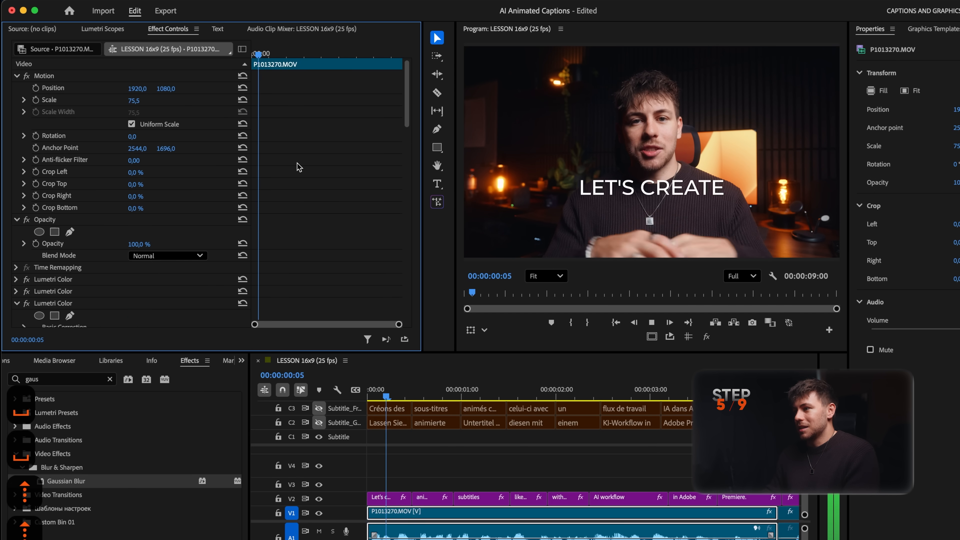
pyautogui.press('space')
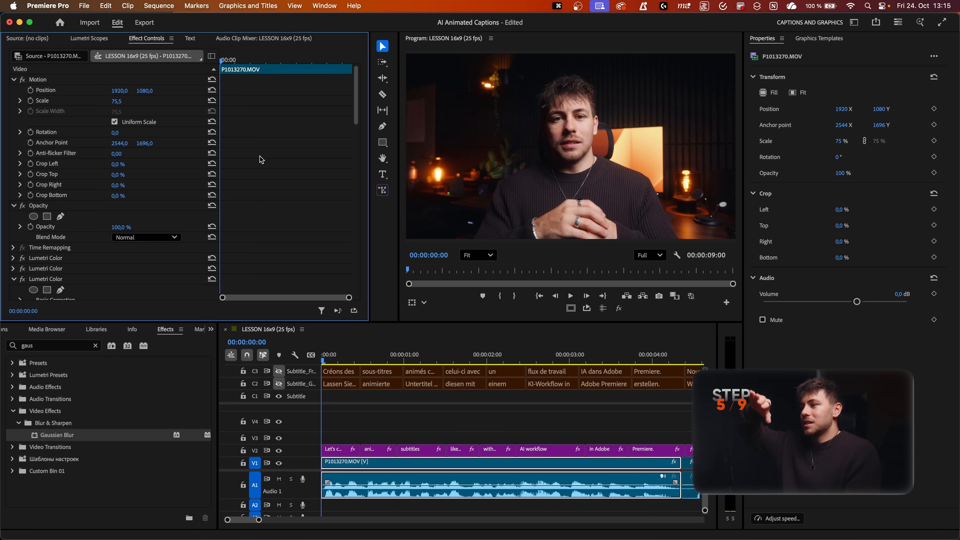
pyautogui.press('space')
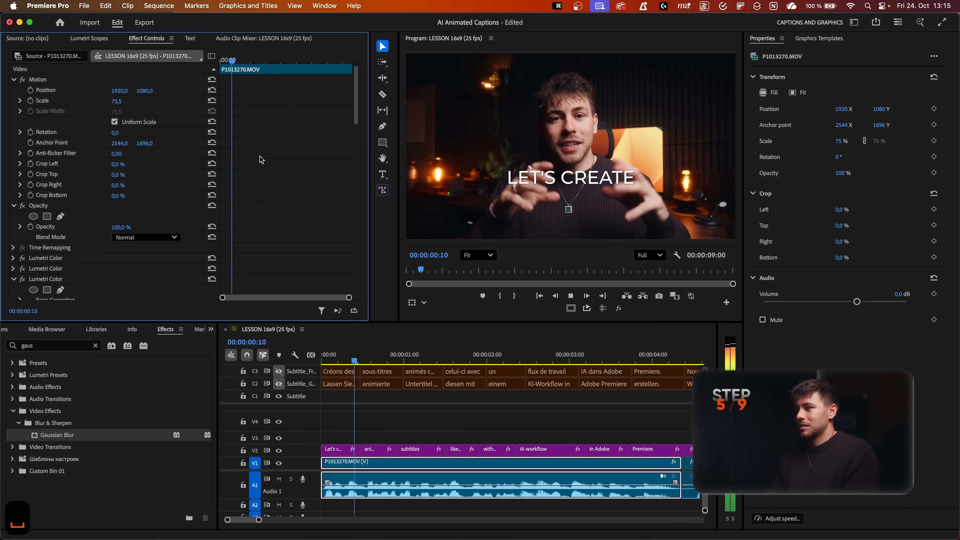
pyautogui.press('space')
pyautogui.press('space')
pyautogui.press('space')
pyautogui.press('space')
pyautogui.press('space')
pyautogui.press('space')
pyautogui.press('space')
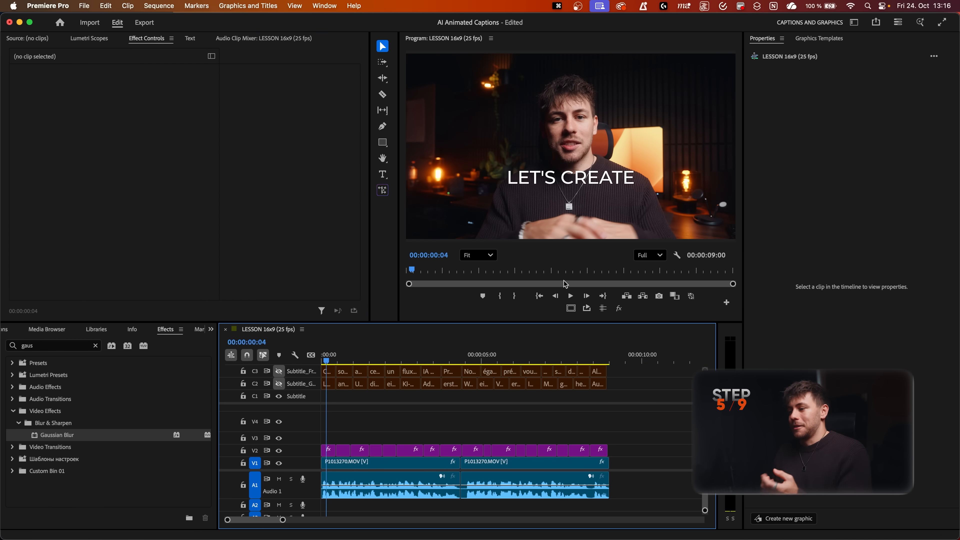
# Select all caption graphics on track V2 and set their Montserrat font style to ExtraBold
pyautogui.moveTo(625, 426); pyautogui.dragTo(322, 454)
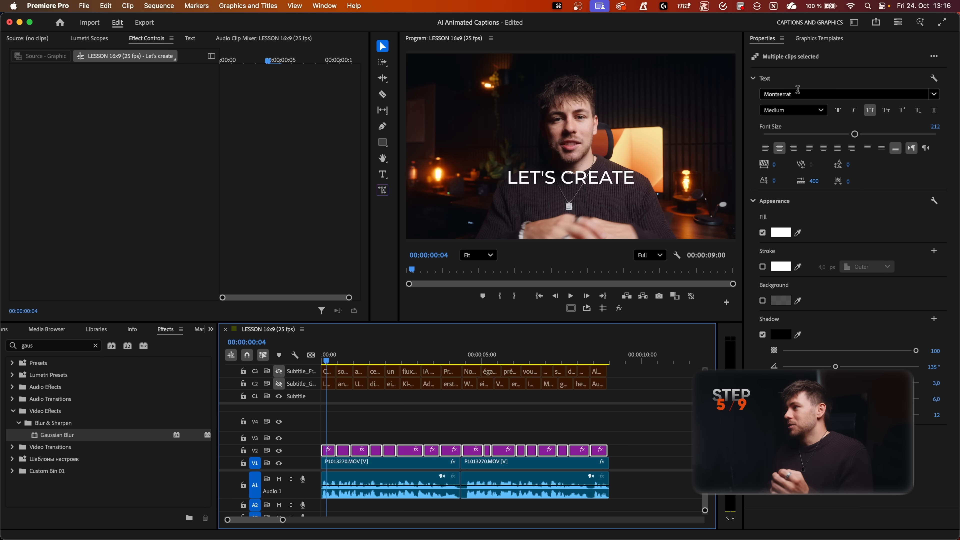
pyautogui.click(793, 111)
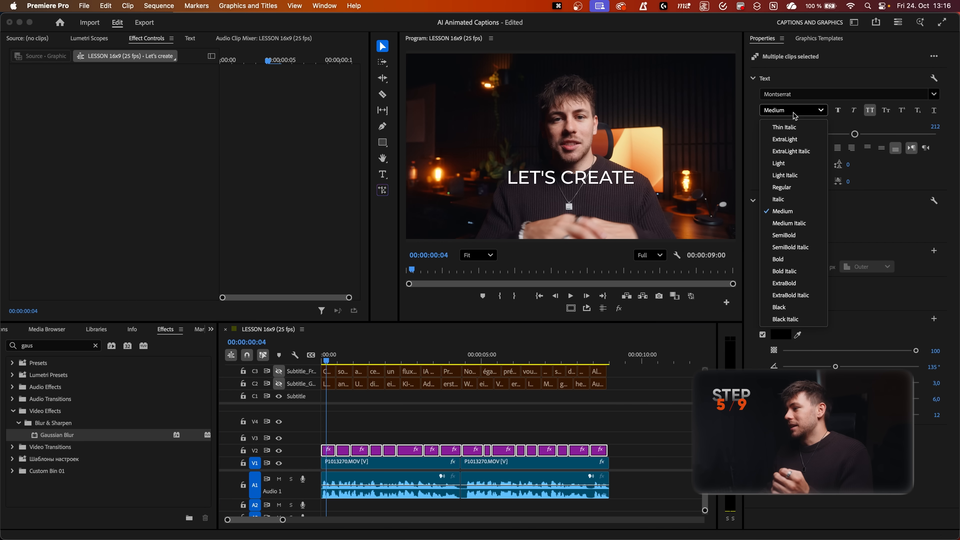
pyautogui.click(792, 287)
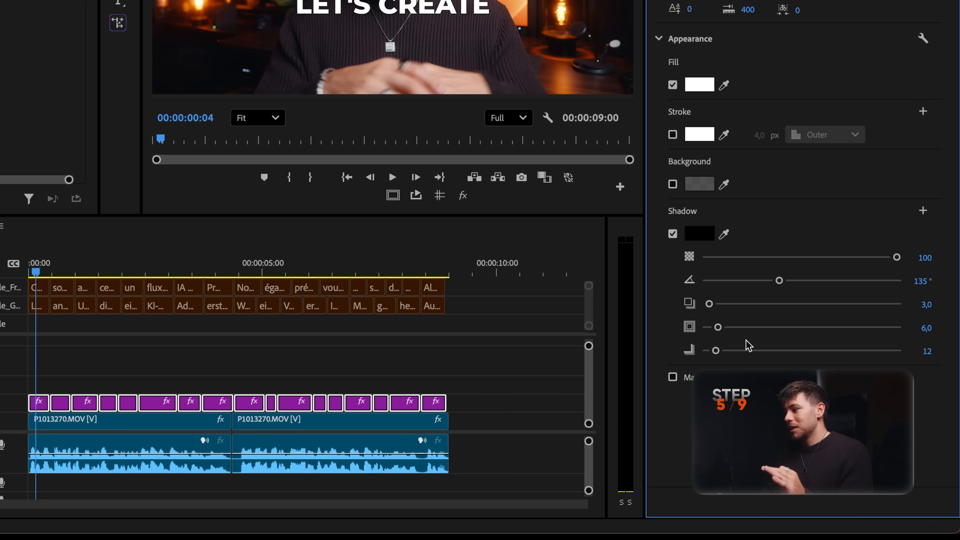
# Set the selected captions' shadow size to 21.9, increase the shadow blur and lower the shadow opacity
pyautogui.moveTo(717, 327); pyautogui.dragTo(813, 326)
pyautogui.moveTo(767, 328); pyautogui.dragTo(747, 328)
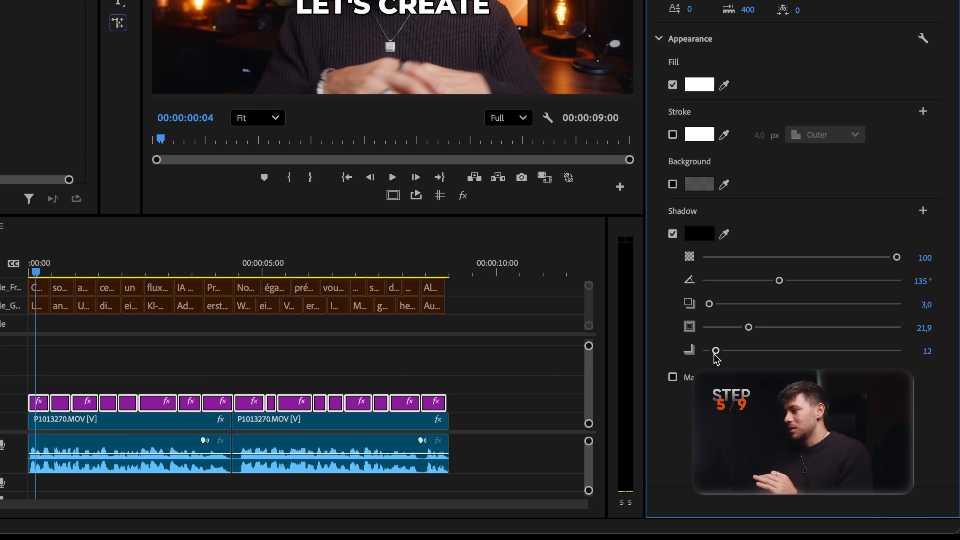
pyautogui.moveTo(725, 351); pyautogui.dragTo(920, 333)
pyautogui.moveTo(873, 258); pyautogui.dragTo(794, 259)
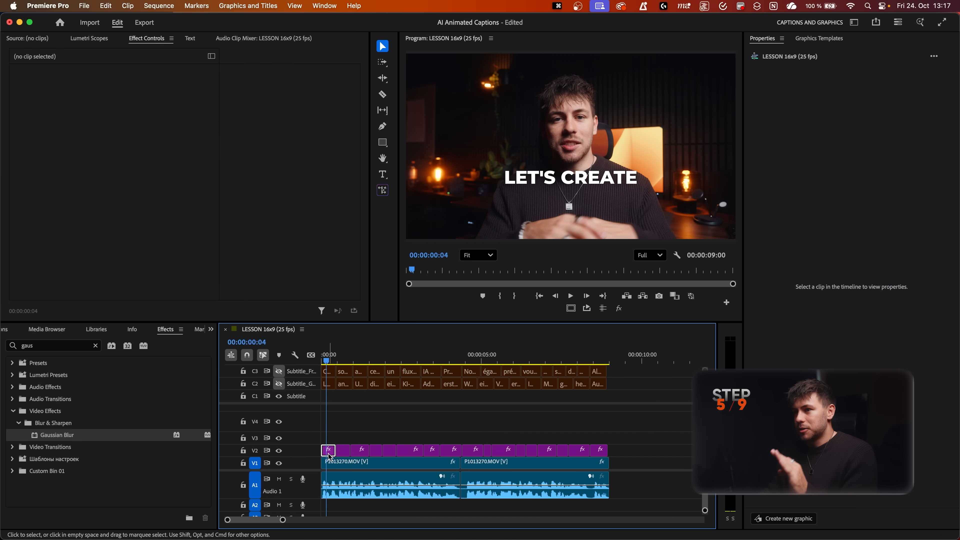
# Set the blend mode of the "Let's create" graphic on track V2 to Difference
pyautogui.click(328, 452)
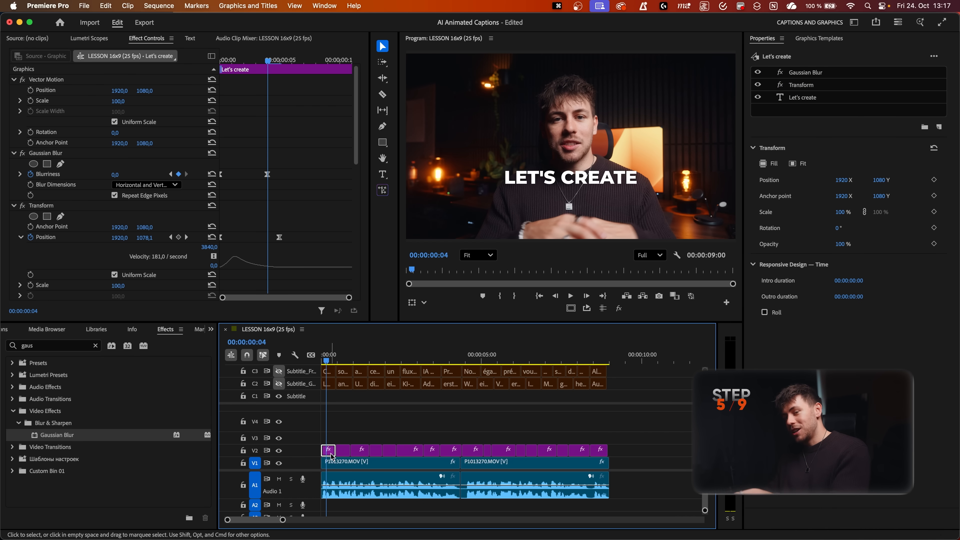
pyautogui.scroll(-10, 95, 255)
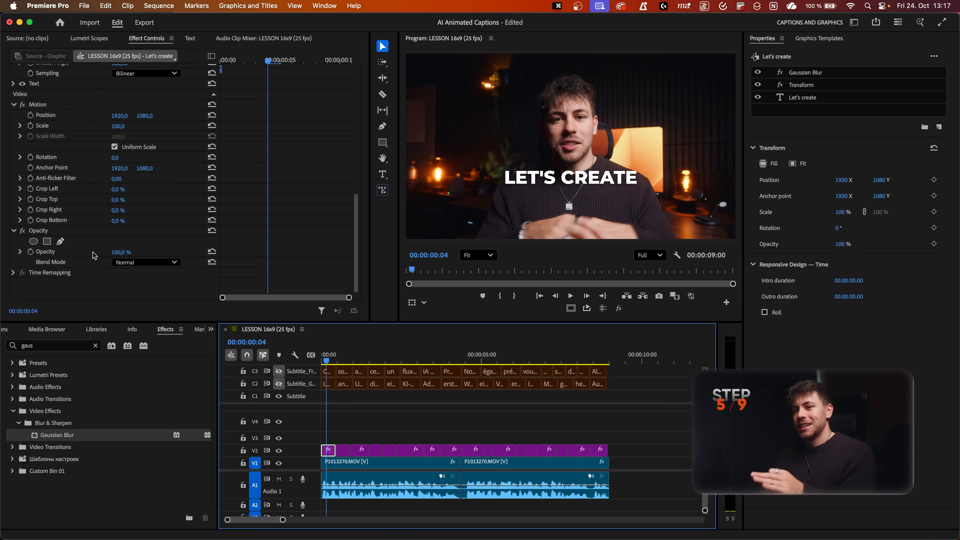
pyautogui.click(124, 263)
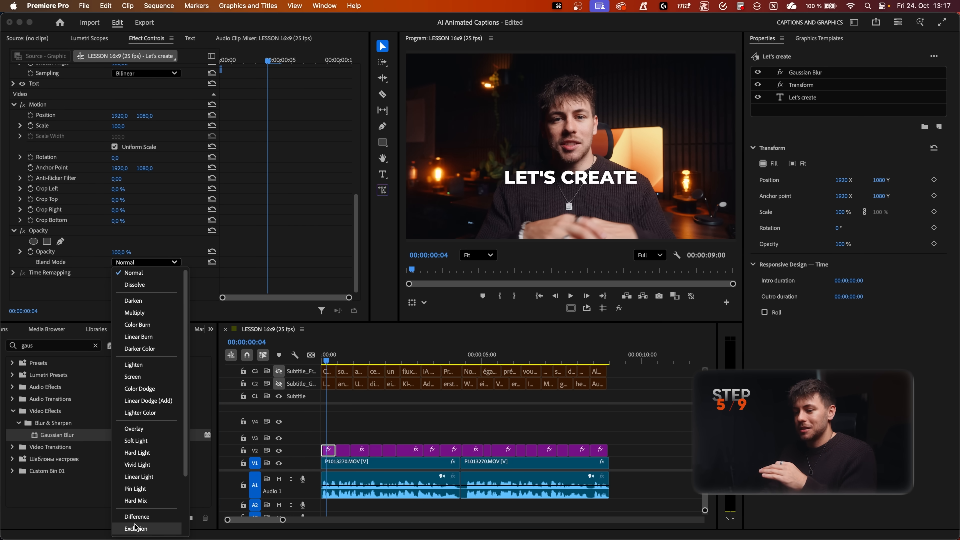
pyautogui.click(137, 516)
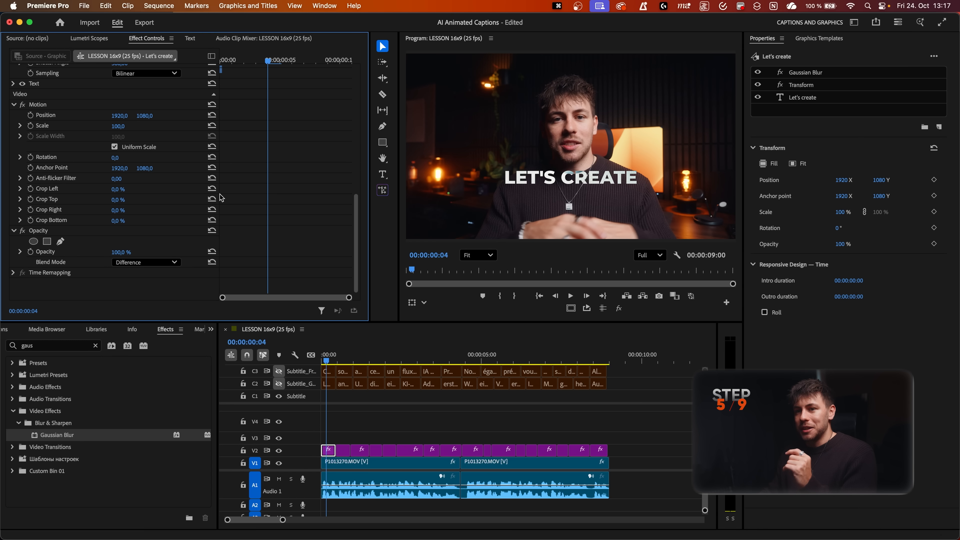
# Copy the "Let's create" graphic's Opacity effect and paste it onto all caption graphics on track V2
pyautogui.click(52, 231)
pyautogui.press('super+c')
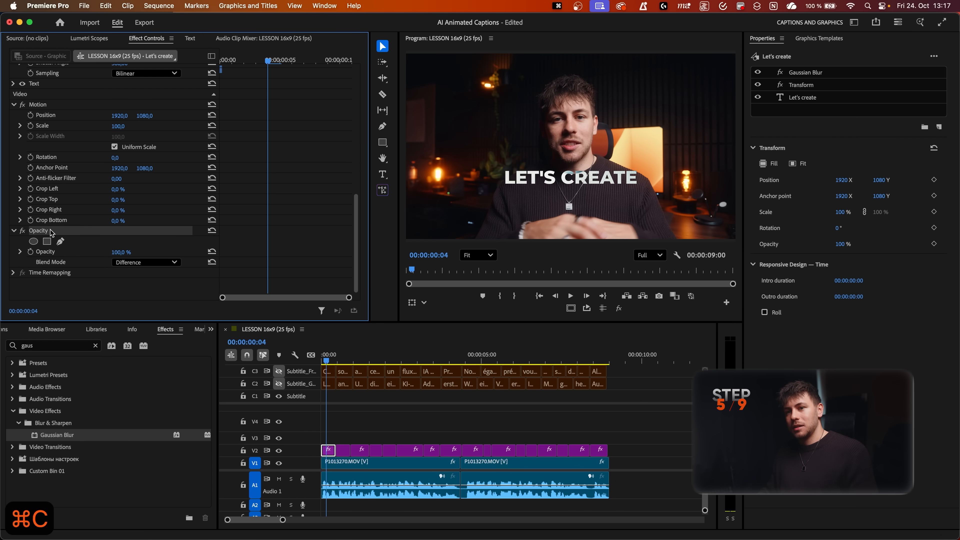
pyautogui.moveTo(629, 435); pyautogui.dragTo(322, 456)
pyautogui.press('super+v')
pyautogui.moveTo(343, 360); pyautogui.dragTo(323, 362)
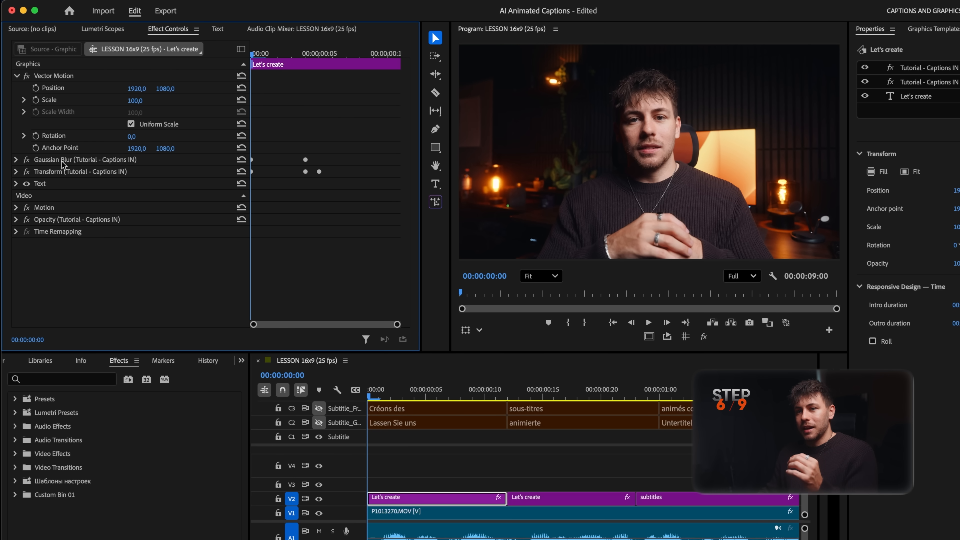
# Save the Gaussian Blur, Transform and Opacity effects as a preset named "Tutorial - Captions IN", anchored to the in point
pyautogui.click(61, 161)
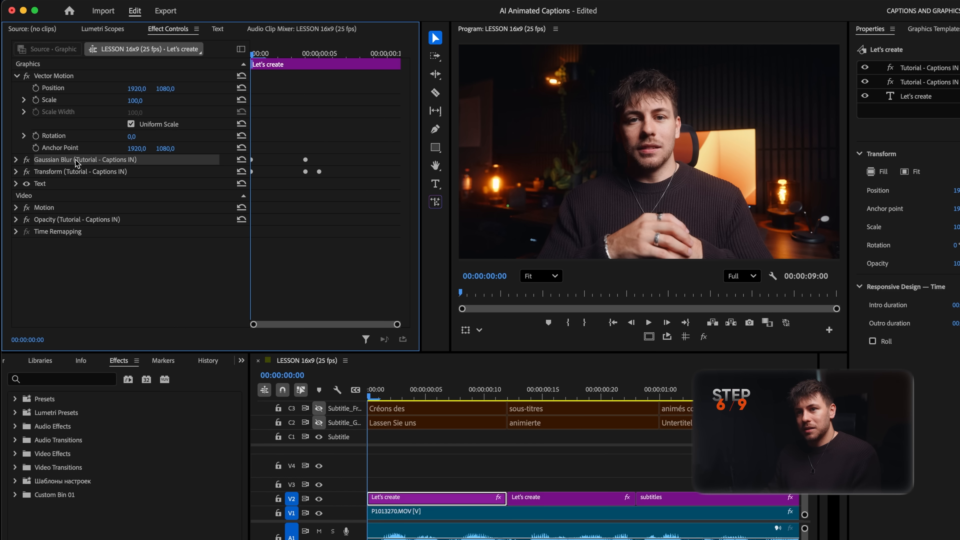
pyautogui.keyDown('super'); pyautogui.click(63, 174); pyautogui.keyUp('super')
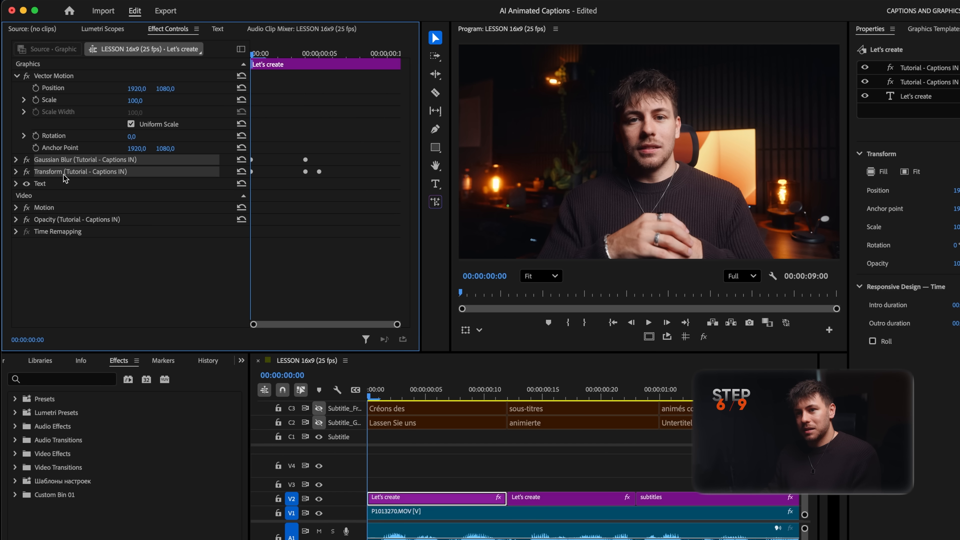
pyautogui.keyDown('super'); pyautogui.click(59, 217); pyautogui.keyUp('super')
pyautogui.rightClick(62, 221)
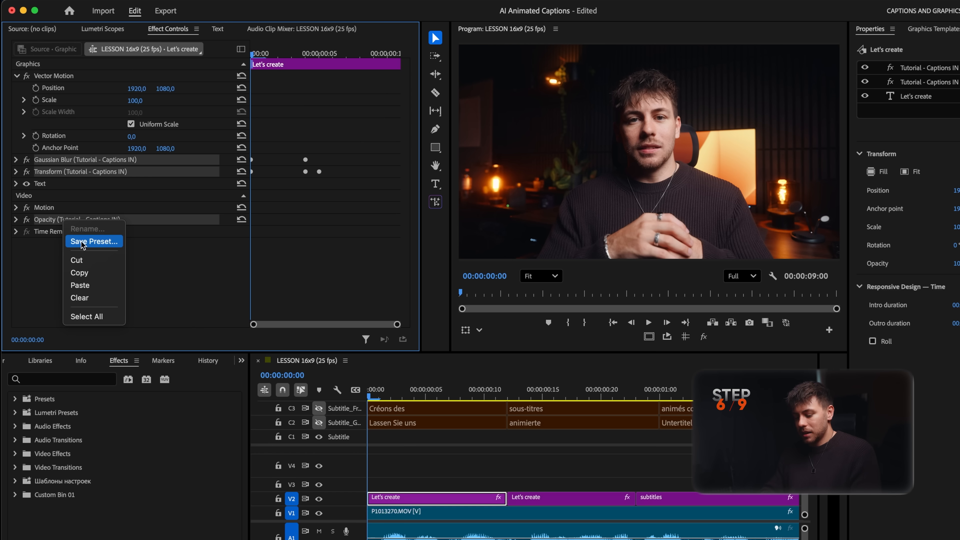
pyautogui.click(83, 242)
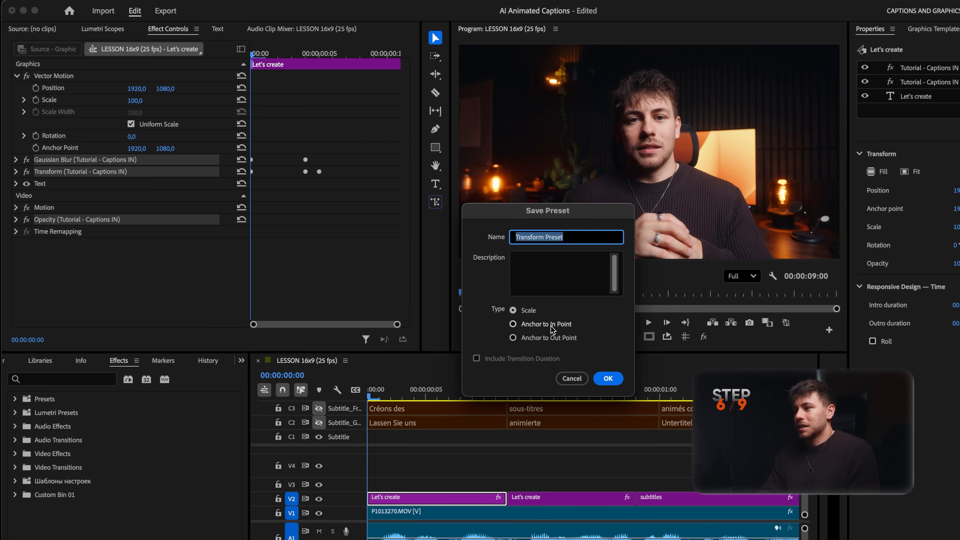
pyautogui.write('Tutorial - C')
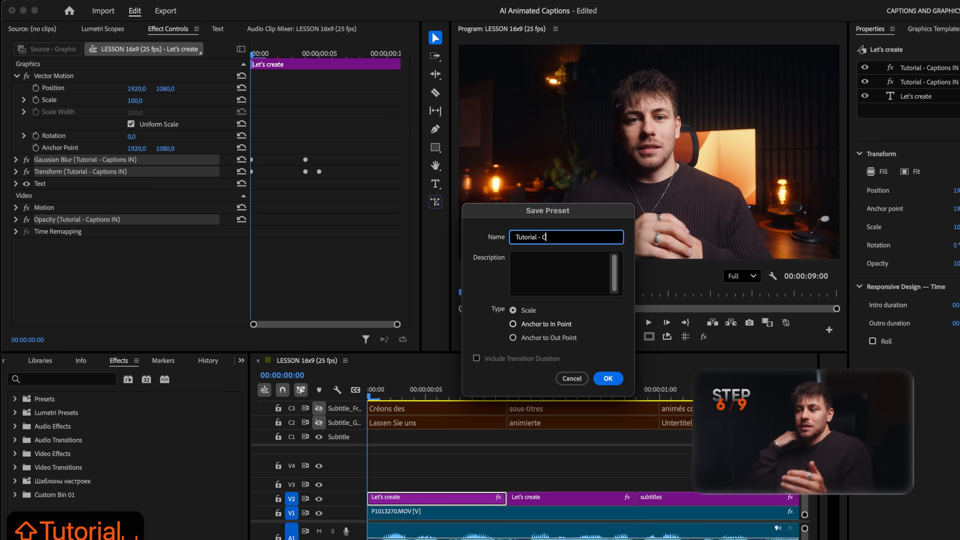
pyautogui.write('aptions IN')
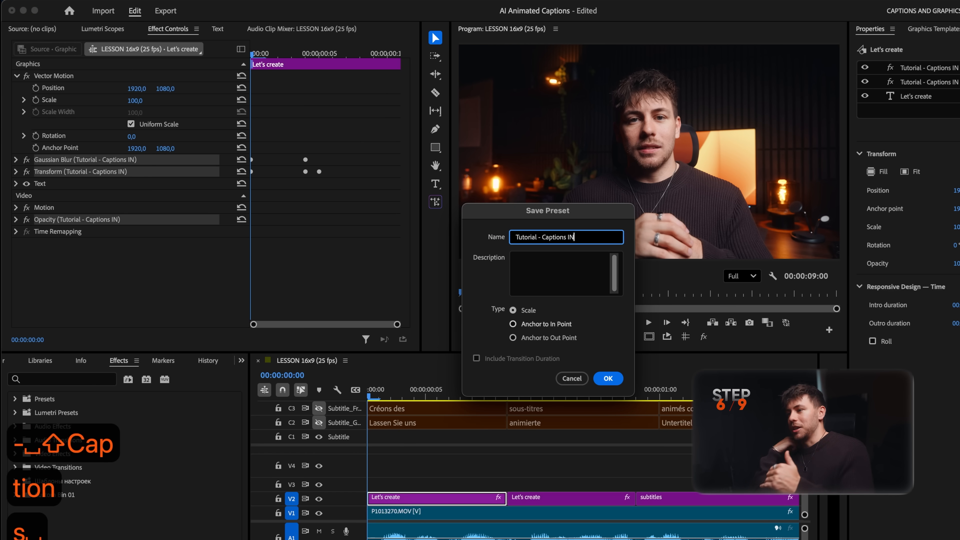
pyautogui.click(552, 327)
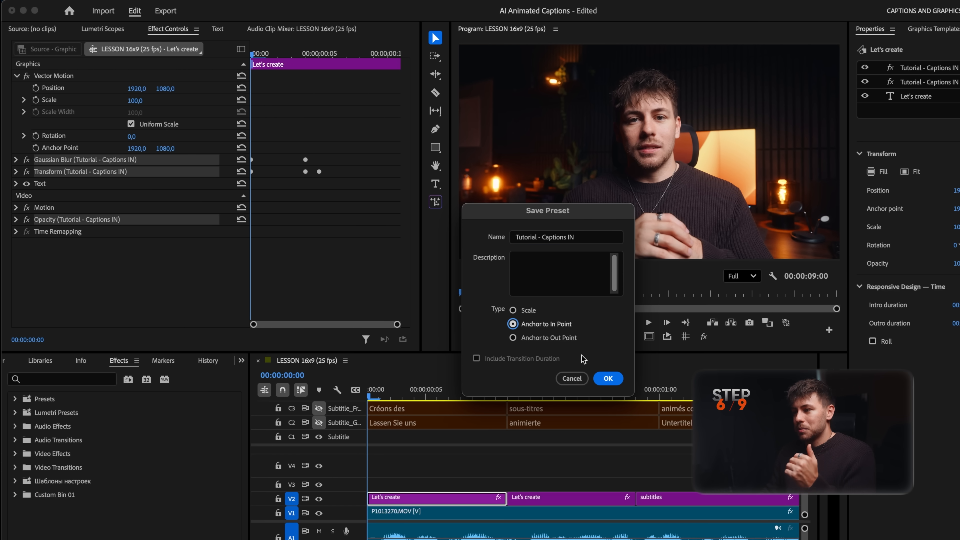
pyautogui.click(607, 378)
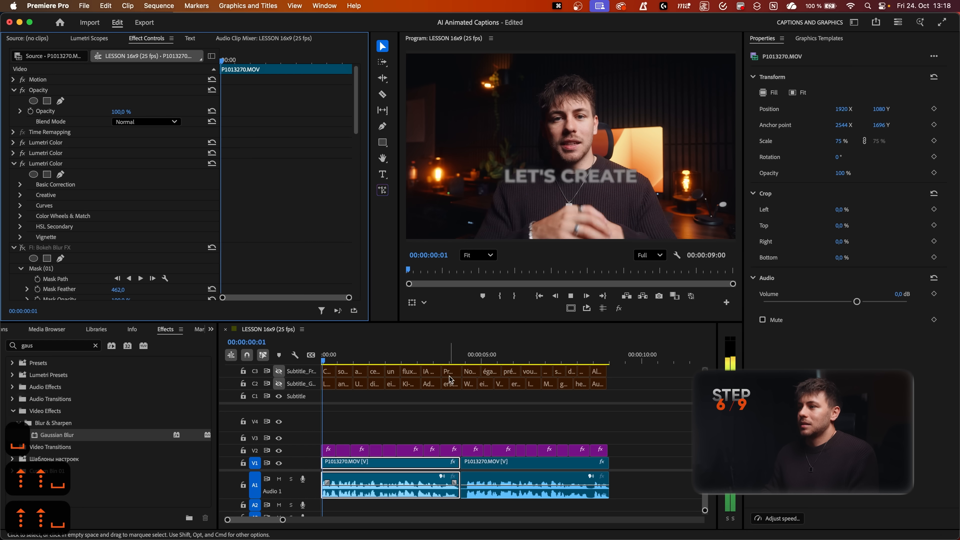
# Select the "Let's create" caption with the playhead at 00:00:00:09 and expand its Gaussian Blur and Transform properties
pyautogui.hotkey('shift', 'space')
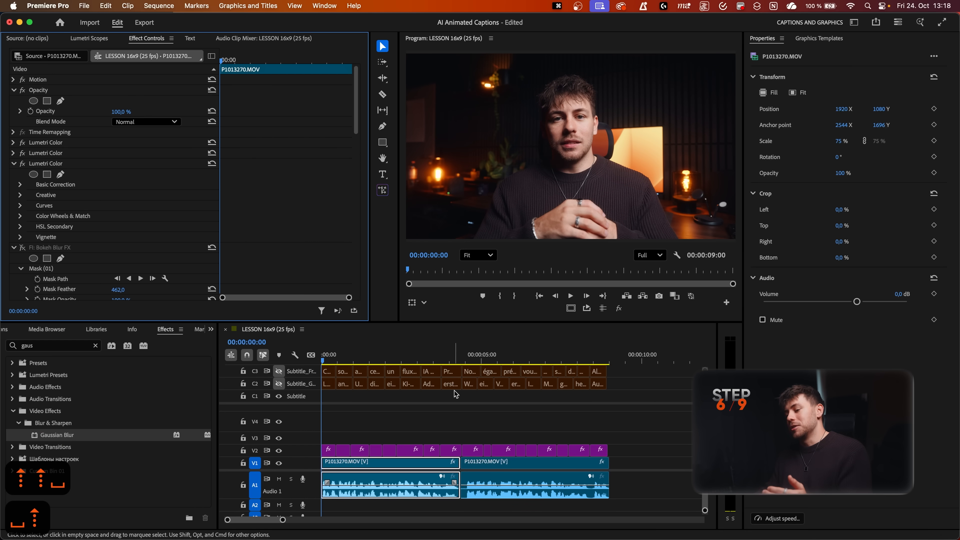
pyautogui.press('+')
pyautogui.press('+')
pyautogui.press('+')
pyautogui.press('+')
pyautogui.press('+')
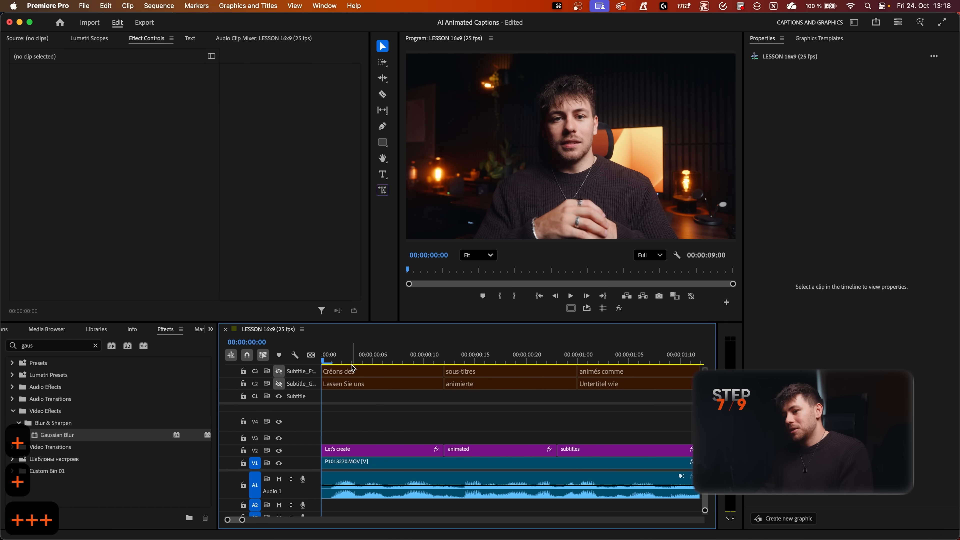
pyautogui.click(343, 360)
pyautogui.moveTo(343, 359); pyautogui.dragTo(404, 413)
pyautogui.click(392, 454)
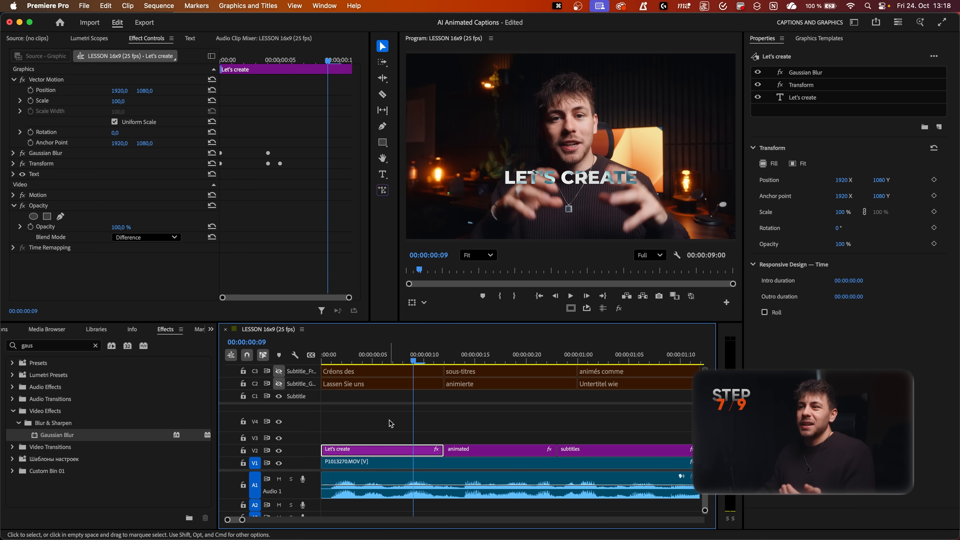
pyautogui.click(14, 163)
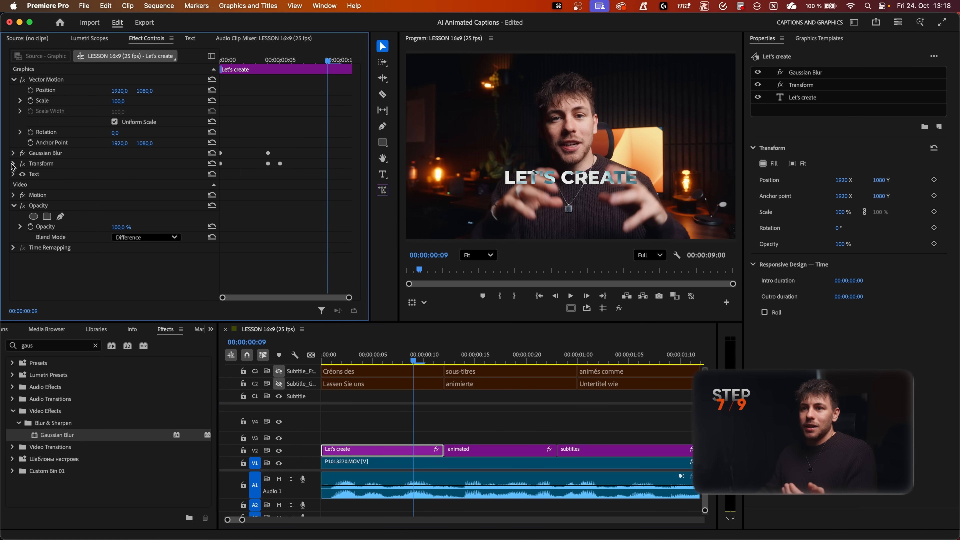
pyautogui.click(13, 153)
pyautogui.scroll(-5, 70, 140)
pyautogui.scroll(3, 70, 140)
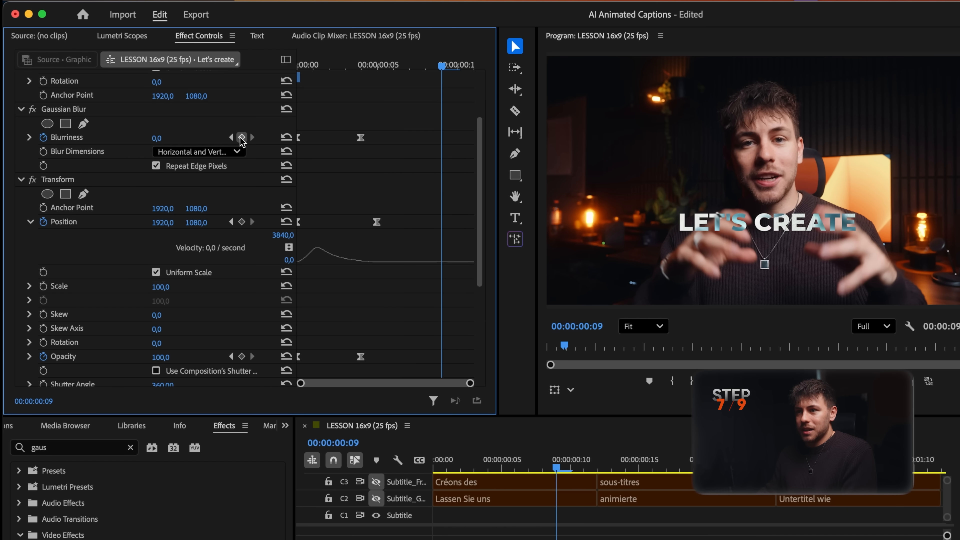
# Add Blurriness, Position and Opacity keyframes at 00:00:00:09 and shift the Blurriness and Opacity ones to 00:00:00:10
pyautogui.click(242, 137)
pyautogui.click(242, 221)
pyautogui.click(242, 356)
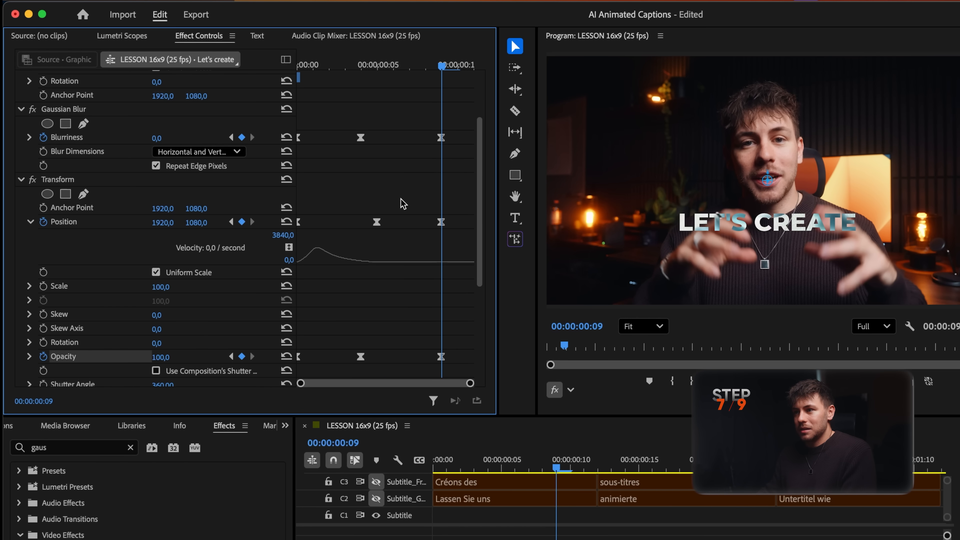
pyautogui.click(441, 138)
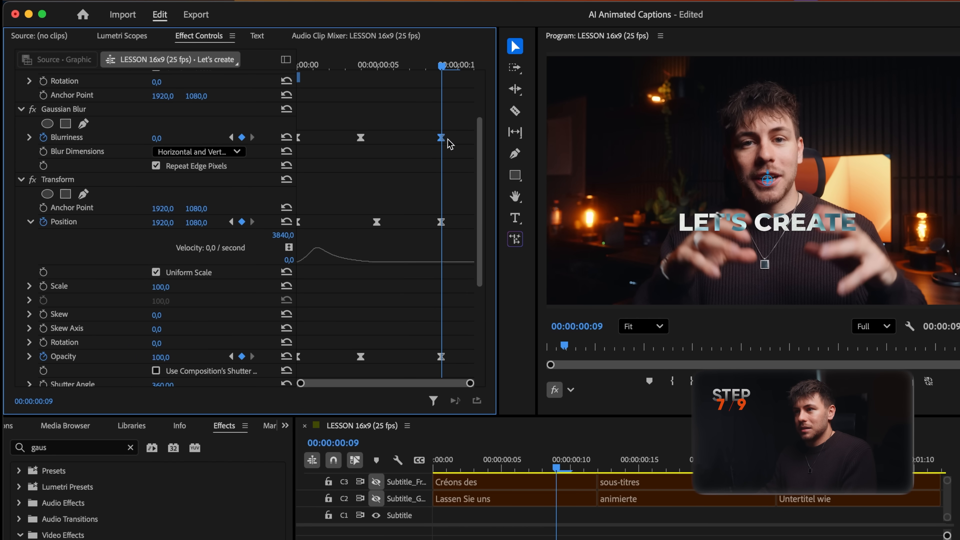
pyautogui.moveTo(433, 220); pyautogui.dragTo(425, 222)
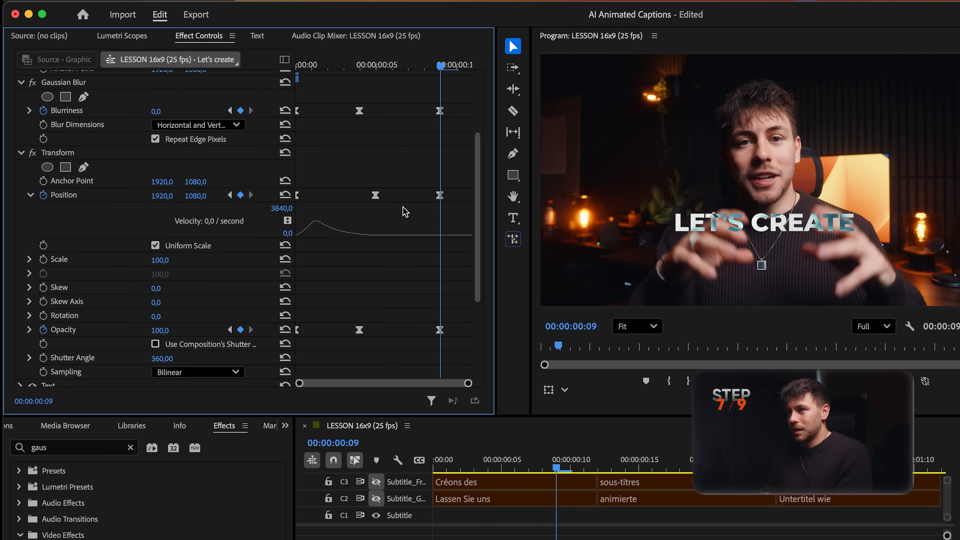
pyautogui.scroll(2, 405, 211)
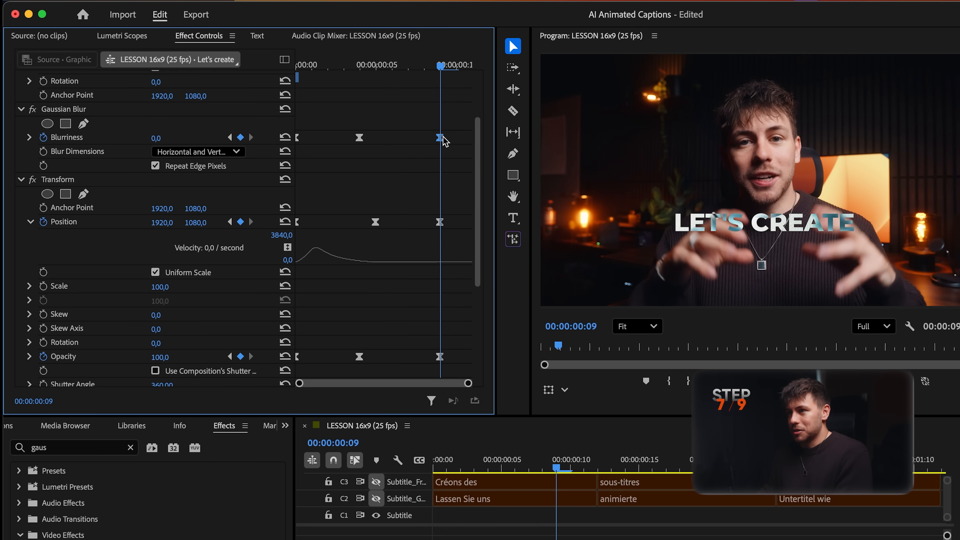
pyautogui.moveTo(442, 358); pyautogui.dragTo(457, 358)
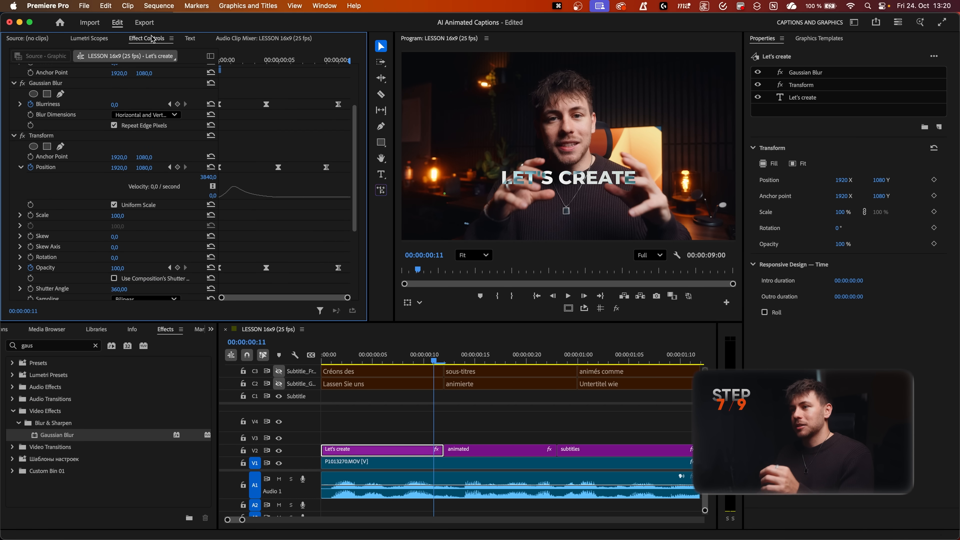
# Maximize the Effect Controls and set the Gaussian Blur Blurriness to 50 at 00:00:00:11
pyautogui.doubleClick(152, 39)
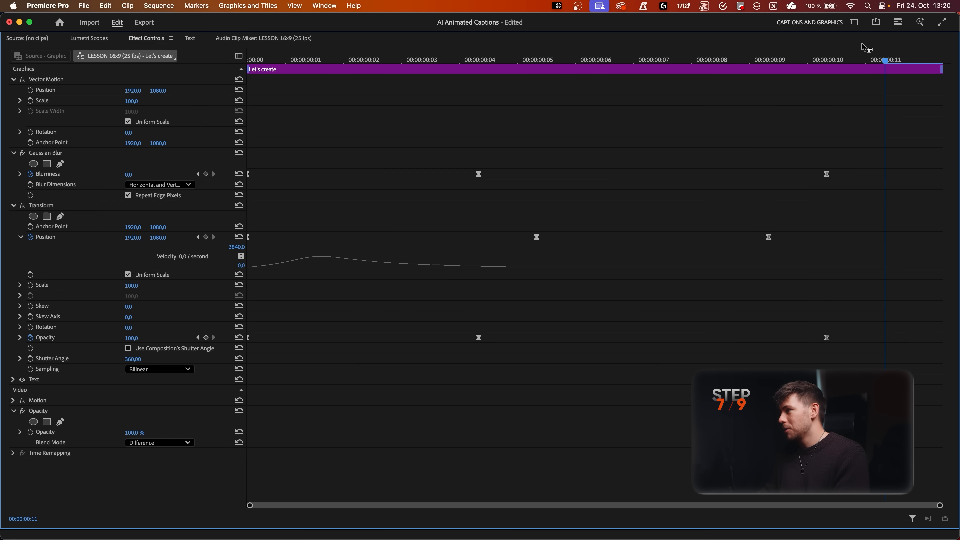
pyautogui.click(139, 175)
pyautogui.write('50')
pyautogui.press('Return')
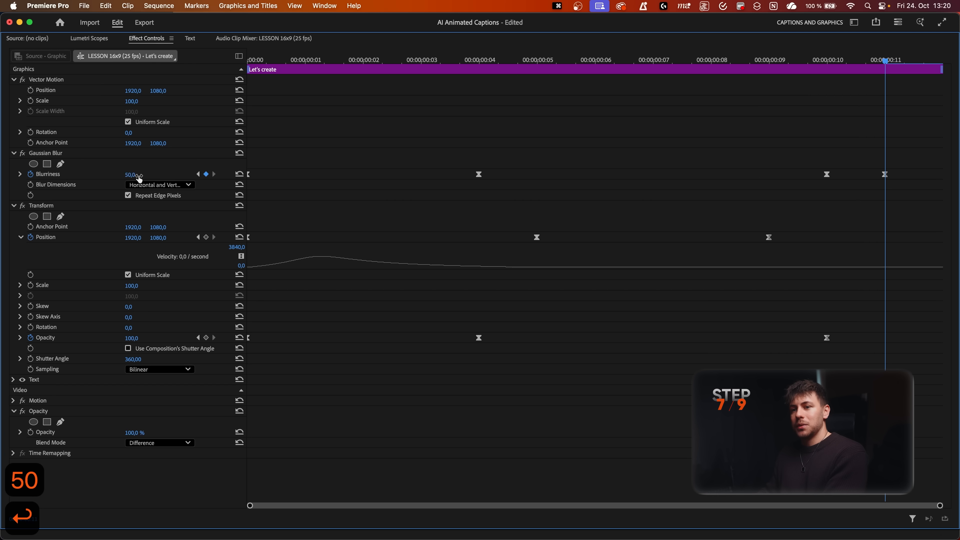
pyautogui.press('Return')
# Set the Transform effect's vertical Position to 1160 and its Opacity to 0 at 00:00:00:11
pyautogui.click(161, 237)
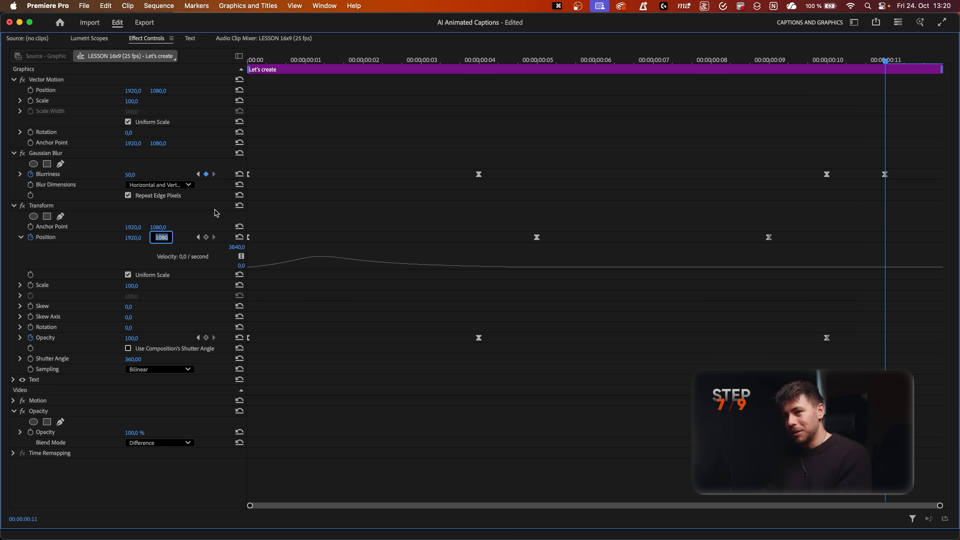
pyautogui.write('1160')
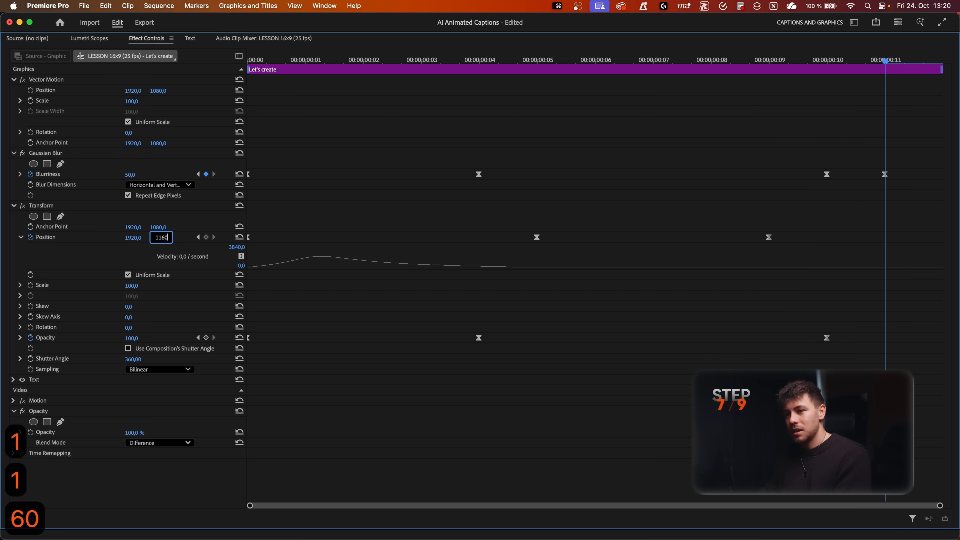
pyautogui.press('Return')
pyautogui.click(130, 338)
pyautogui.write('0')
pyautogui.press('Return')
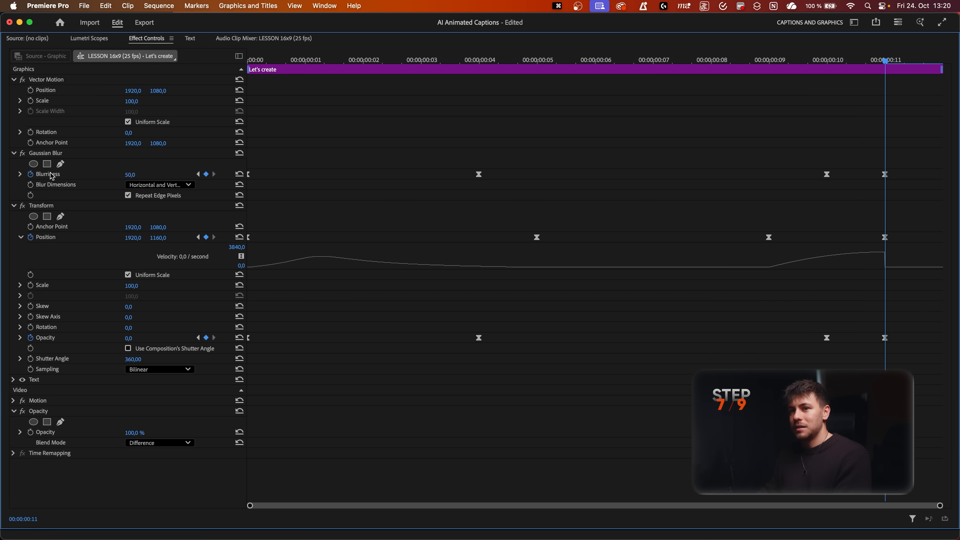
# Reveal the Blurriness and Transform Opacity graphs and apply Ease In to the last Transform Position keyframe
pyautogui.click(21, 175)
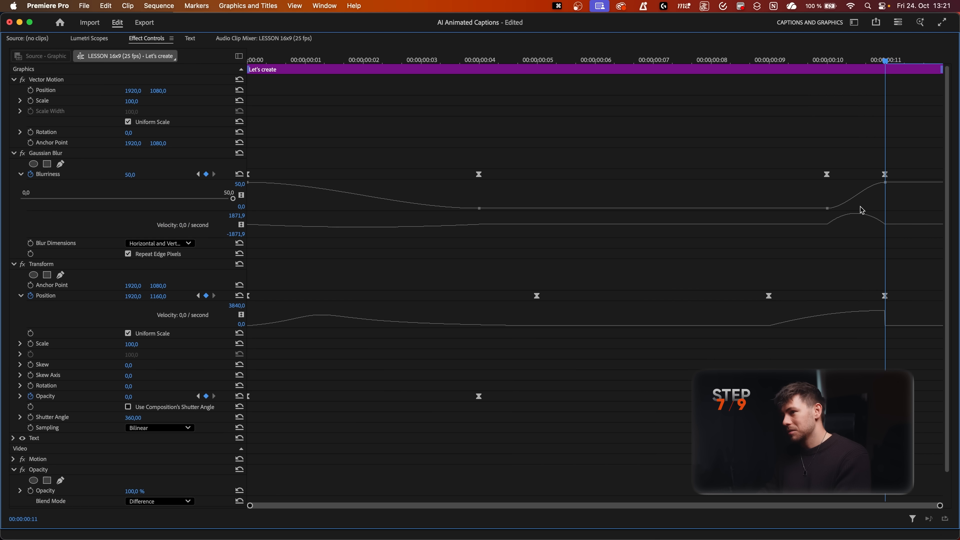
pyautogui.click(20, 396)
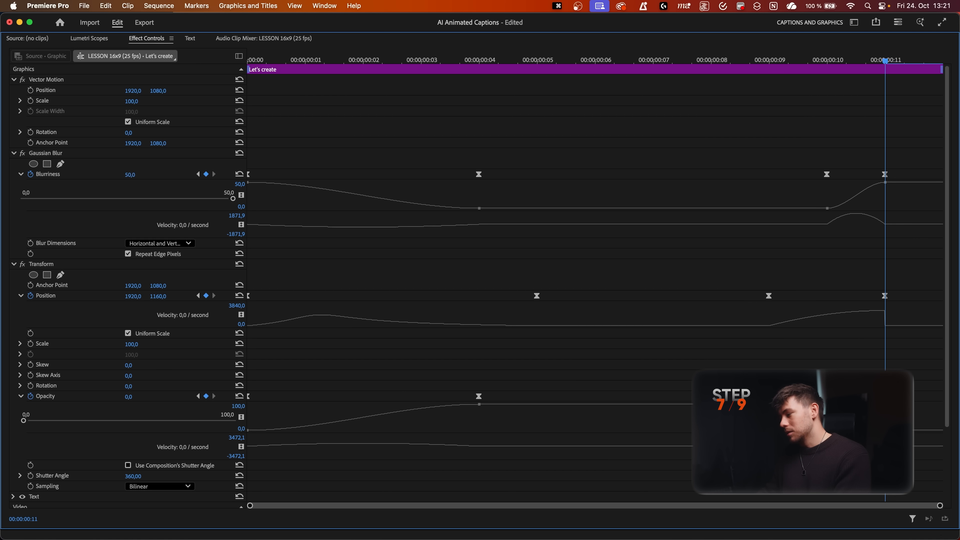
pyautogui.rightClick(885, 296)
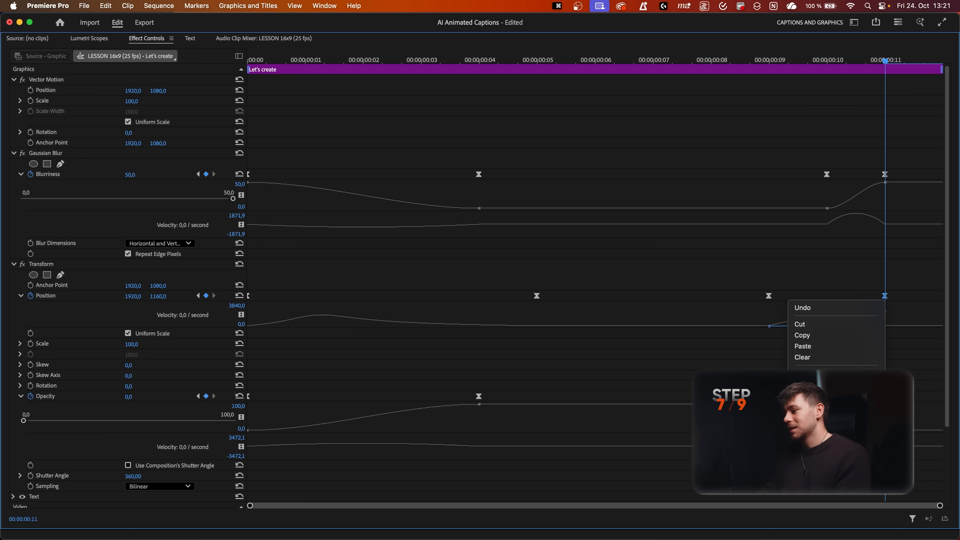
pyautogui.click(752, 445)
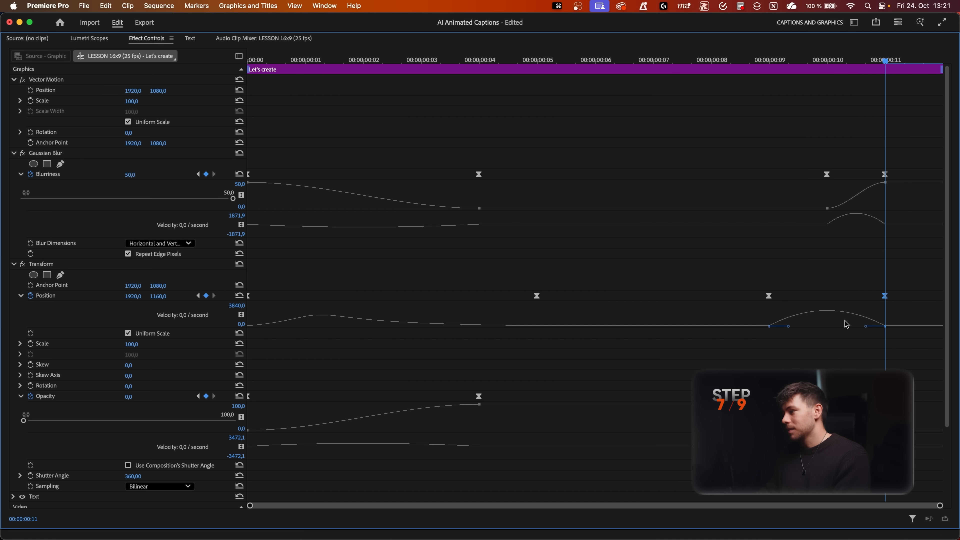
# Reshape the velocity curve between the last two Transform Position keyframes by lengthening the outgoing influence of the 00:00:00:09 keyframe
pyautogui.moveTo(789, 327); pyautogui.dragTo(802, 328)
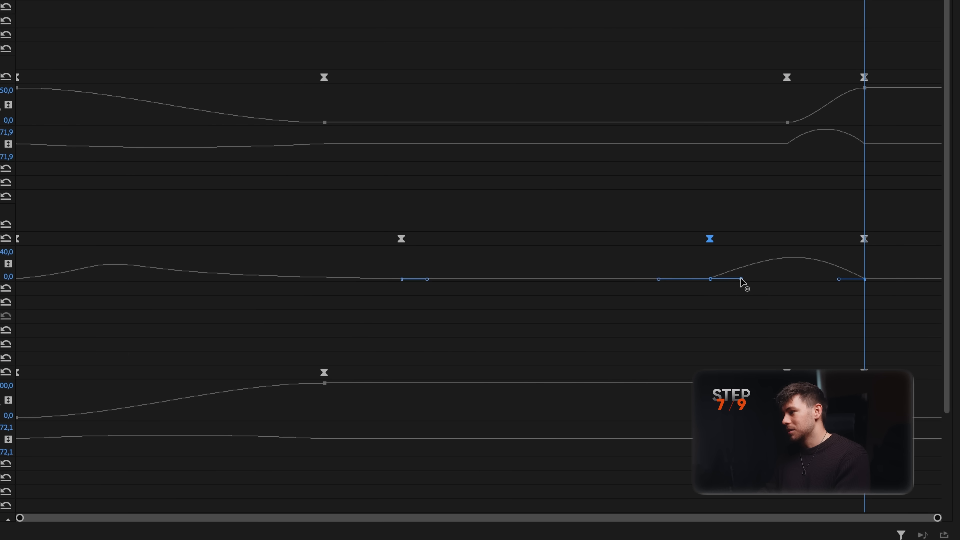
pyautogui.moveTo(755, 280); pyautogui.dragTo(769, 282)
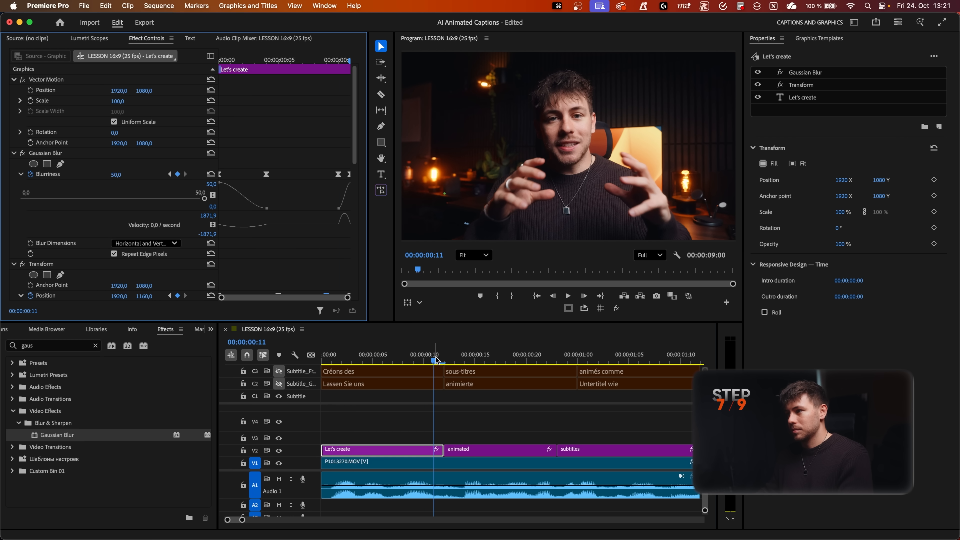
# Play the "Let's create" caption from the beginning several times to review its in and out animation
pyautogui.moveTo(393, 357); pyautogui.dragTo(225, 379)
pyautogui.press('space')
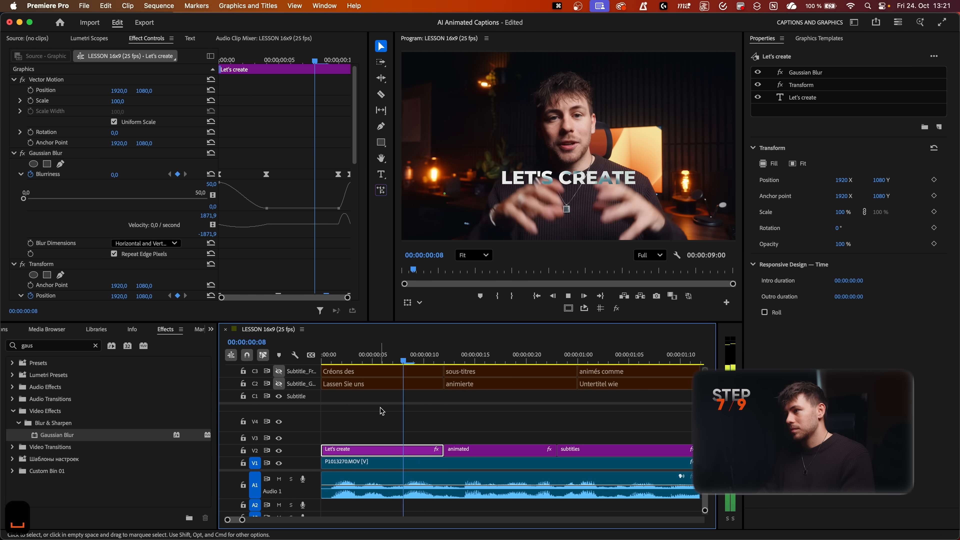
pyautogui.press('space')
pyautogui.moveTo(376, 357); pyautogui.dragTo(299, 369)
pyautogui.press('space')
pyautogui.press('space')
pyautogui.moveTo(355, 358); pyautogui.dragTo(290, 367)
pyautogui.press('space')
pyautogui.press('space')
pyautogui.press('space')
pyautogui.press('space')
pyautogui.press('space')
pyautogui.press('space')
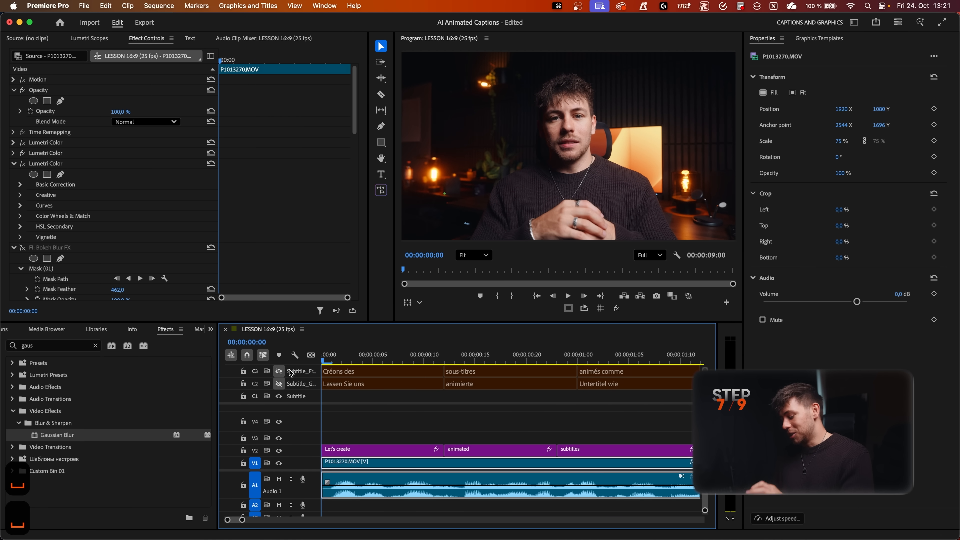
# Delete the opening-animation keyframes of Blurriness, Transform Position and Transform Opacity on the "Let's create" caption
pyautogui.click(381, 449)
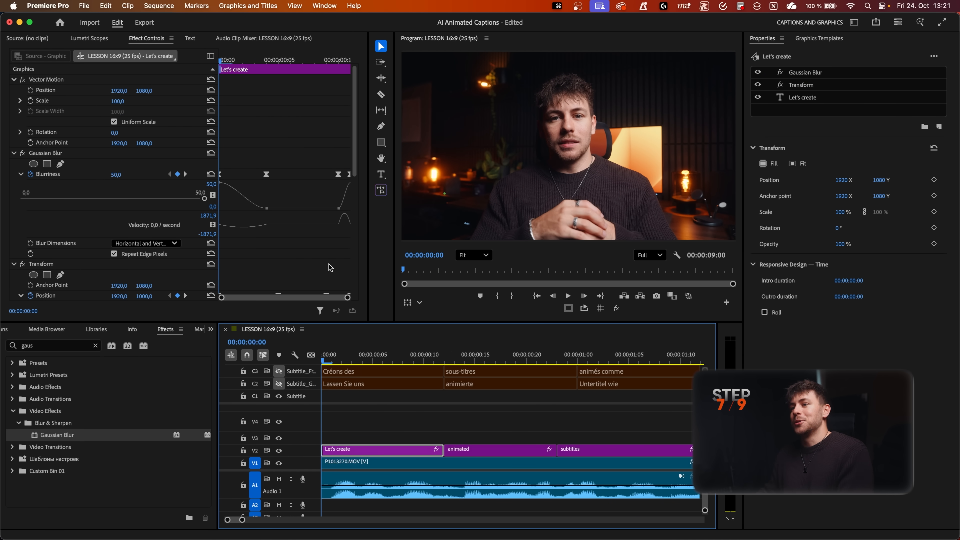
pyautogui.scroll(-2, 322, 130)
pyautogui.moveTo(303, 125); pyautogui.dragTo(189, 155)
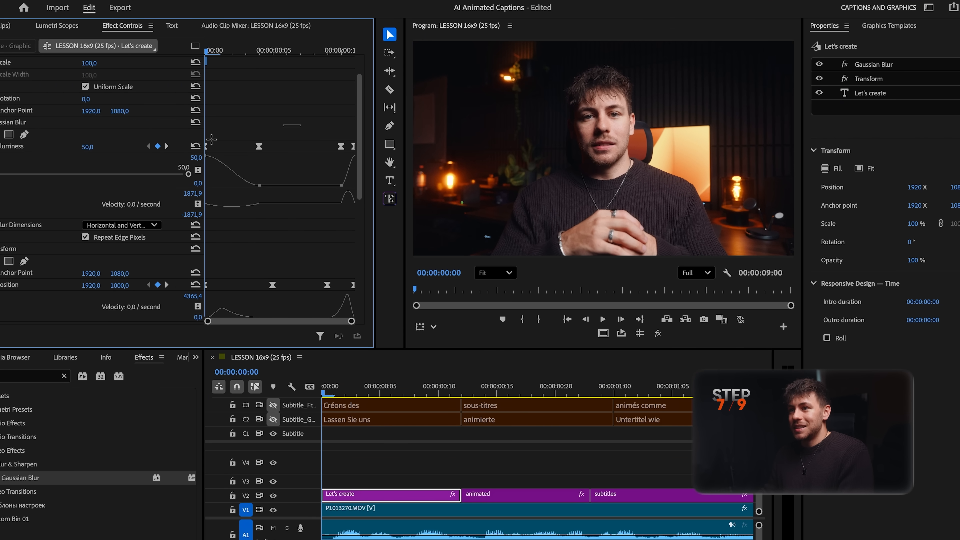
pyautogui.press('Delete')
pyautogui.scroll(-3, 266, 189)
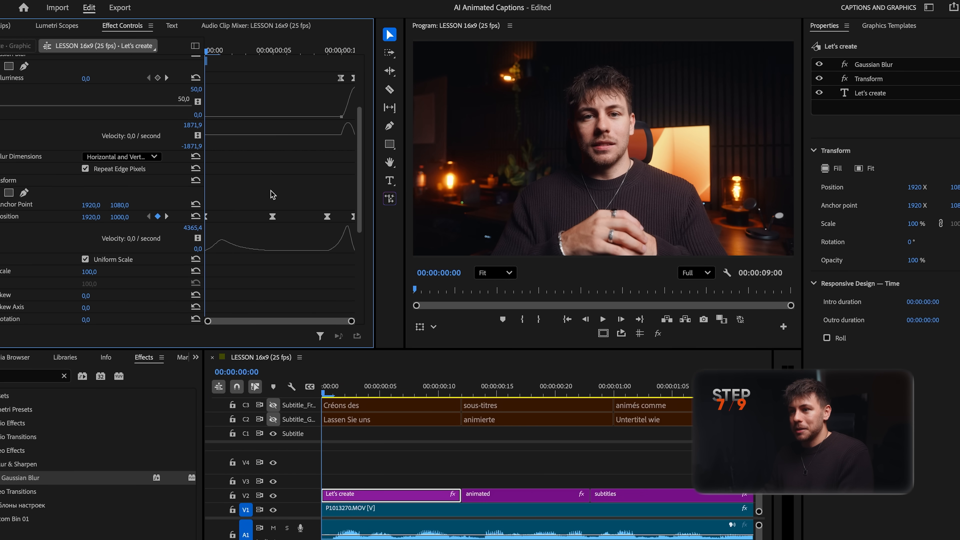
pyautogui.moveTo(212, 216); pyautogui.dragTo(206, 231)
pyautogui.press('Delete')
pyautogui.scroll(-2, 239, 230)
pyautogui.moveTo(273, 269); pyautogui.dragTo(208, 294)
pyautogui.press('Delete')
# Collapse the Gaussian Blur, Transform and Opacity effects and select Gaussian Blur and Transform together
pyautogui.moveTo(319, 53); pyautogui.dragTo(339, 63)
pyautogui.scroll(5, 49, 126)
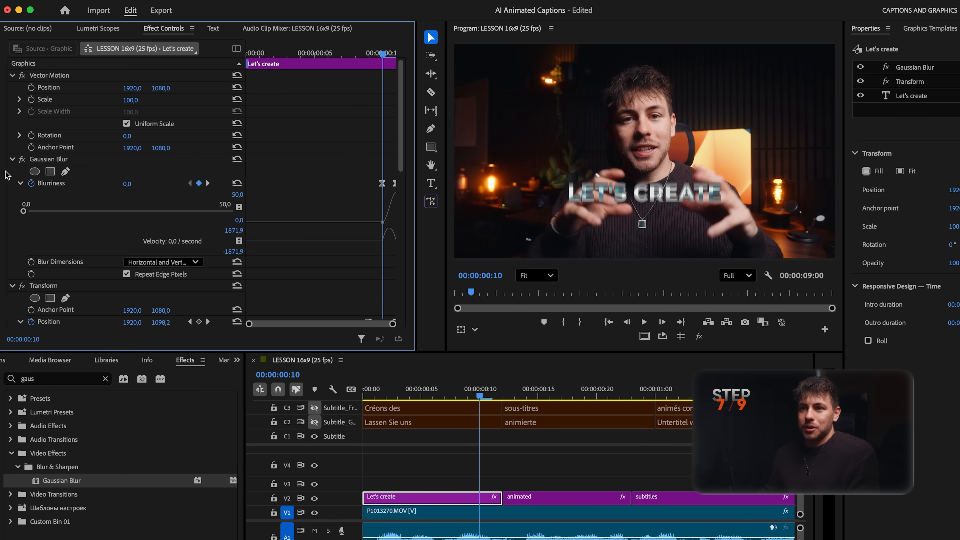
pyautogui.click(12, 160)
pyautogui.click(13, 171)
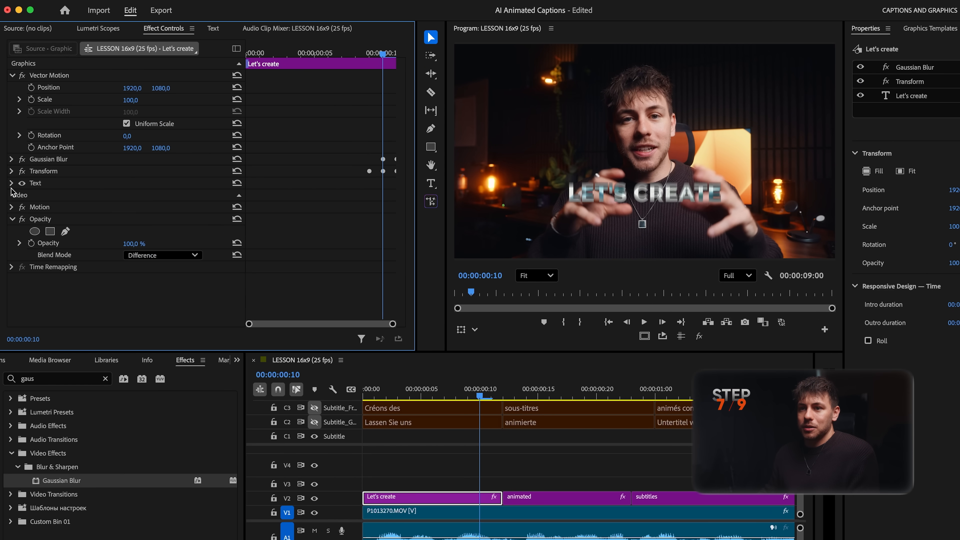
pyautogui.click(13, 219)
pyautogui.click(55, 161)
pyautogui.keyDown('shift'); pyautogui.click(51, 175); pyautogui.keyUp('shift')
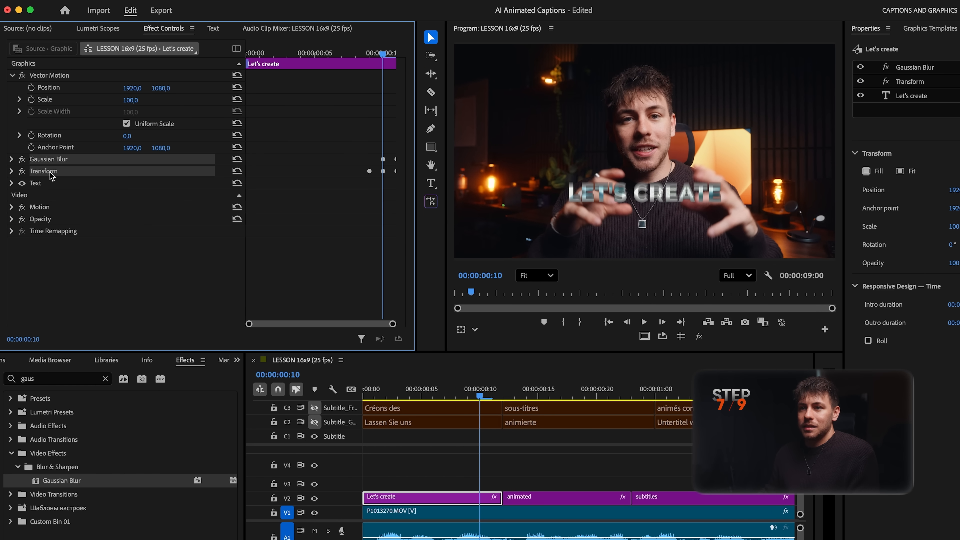
# Save the selected Gaussian Blur, Transform and Opacity effects as the preset "Tutorial - Captions OUT" with type Anchor to Out Point
pyautogui.rightClick(45, 218)
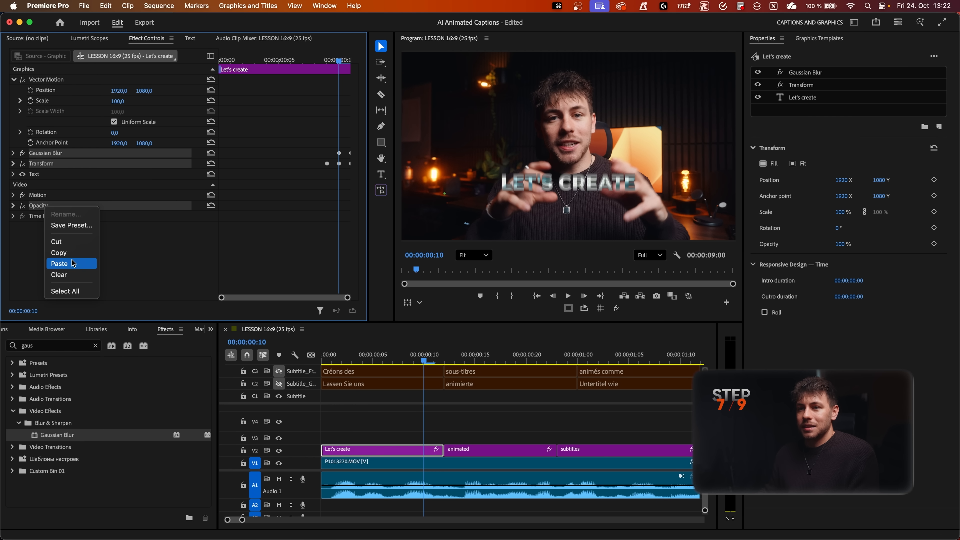
pyautogui.click(86, 245)
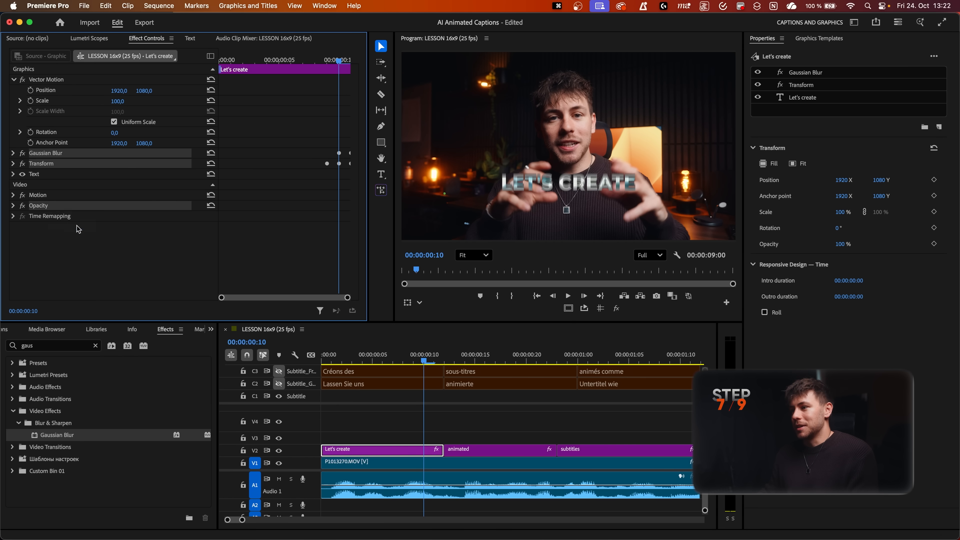
pyautogui.write('T')
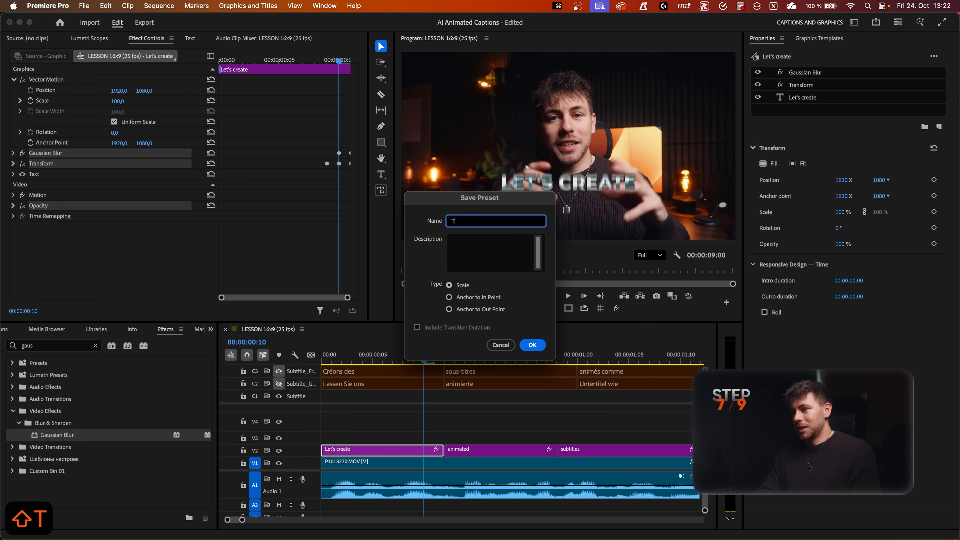
pyautogui.write('utorial - Captions OUT')
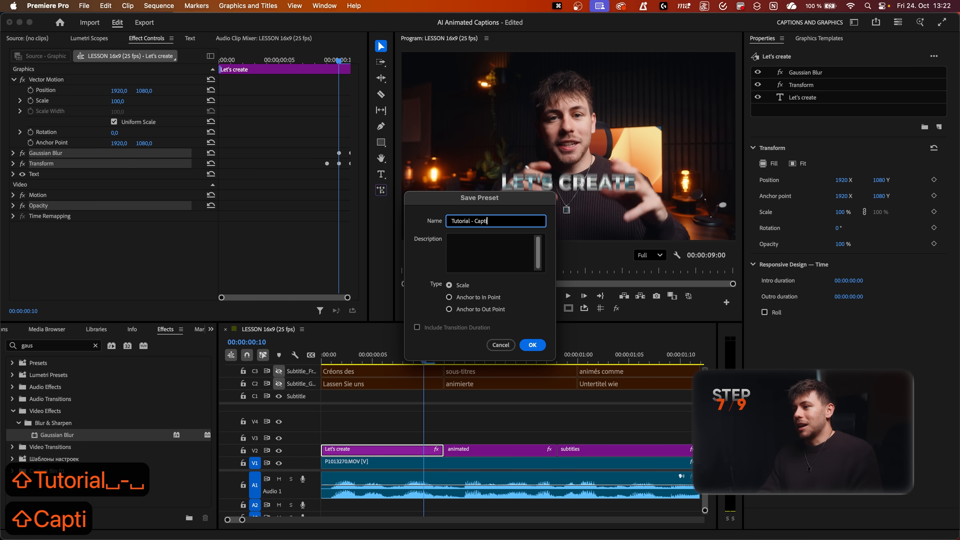
pyautogui.click(499, 315)
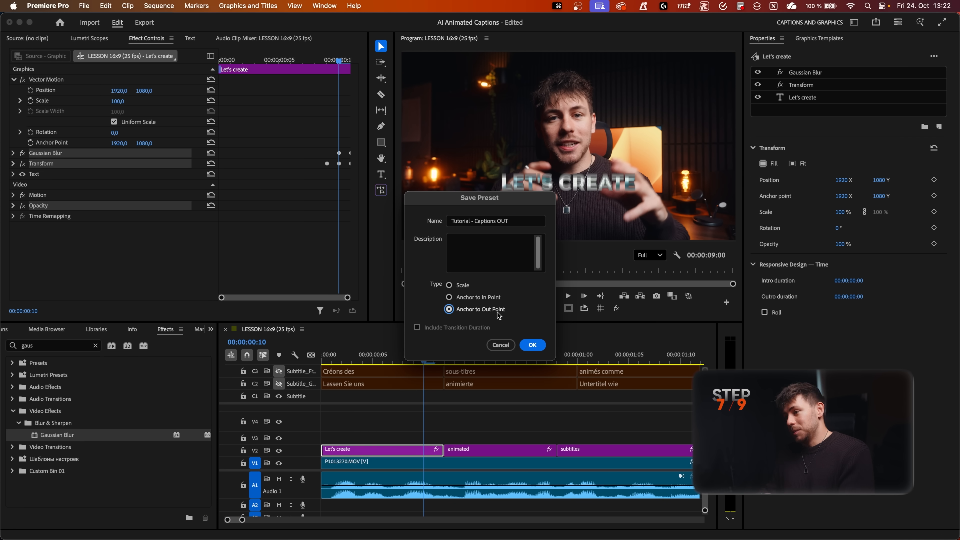
pyautogui.click(539, 350)
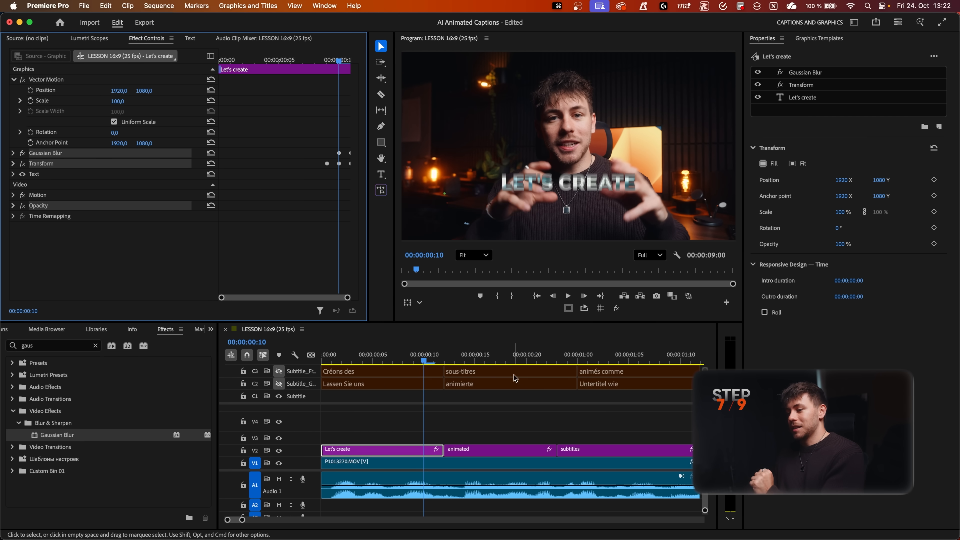
# Target track V2 and move the playhead between the caption edit points while previewing the first captions
pyautogui.hscroll(2, 486, 426)
pyautogui.press('Down')
pyautogui.press('Up')
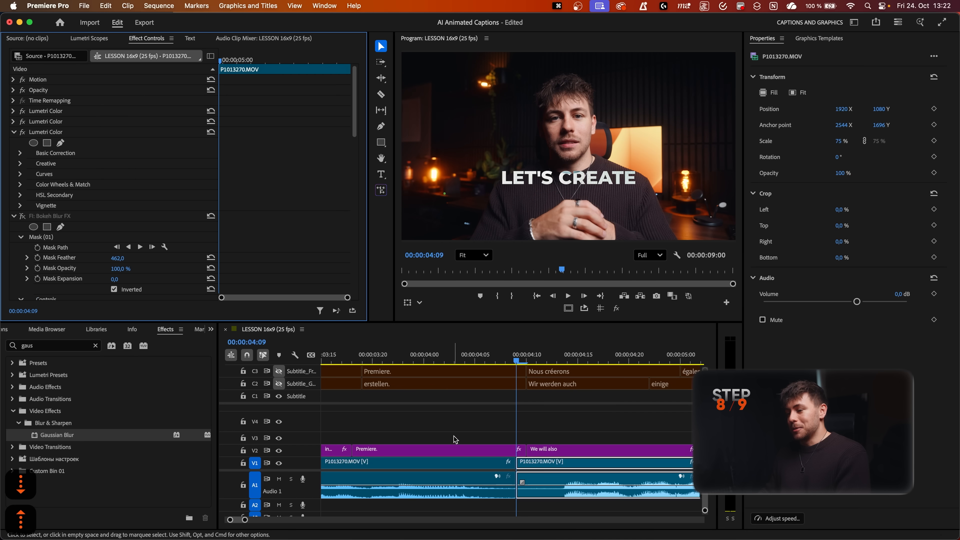
pyautogui.click(256, 451)
pyautogui.press('space')
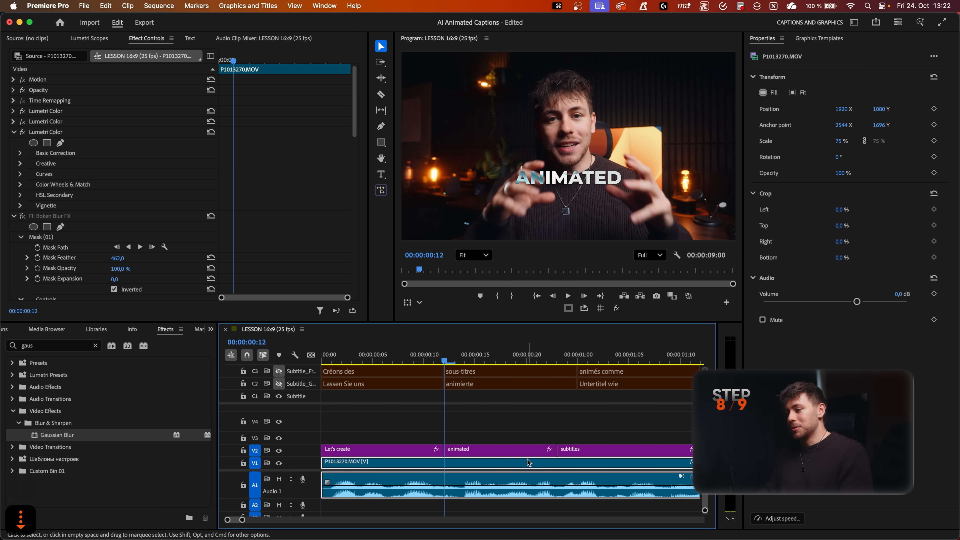
pyautogui.press('space')
pyautogui.press('space')
pyautogui.press('Up')
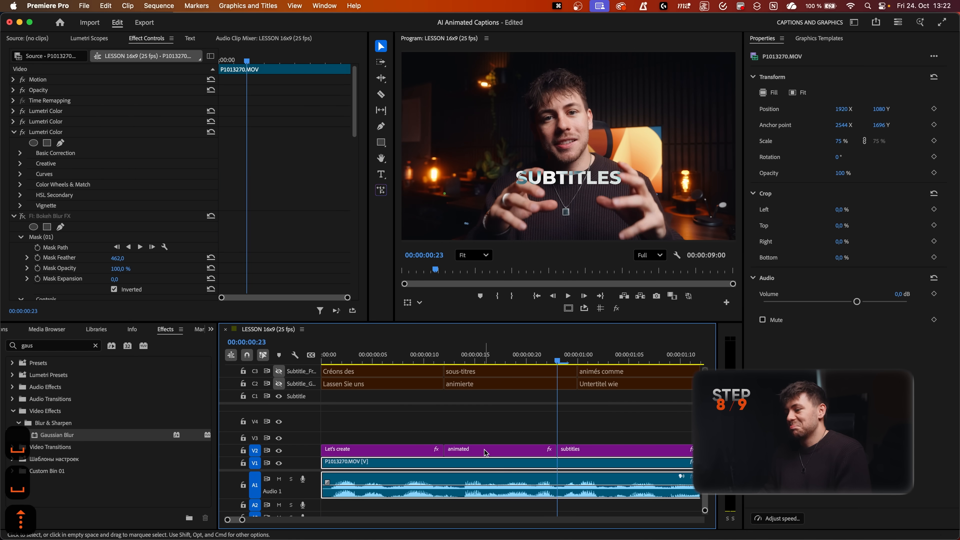
pyautogui.press('Up')
pyautogui.press('space')
pyautogui.press('space')
pyautogui.press('Up')
pyautogui.press('Down')
# Select the "animated" caption at 00:00:00:12 and search the effects for the saved caption presets
pyautogui.click(485, 451)
pyautogui.press('Up')
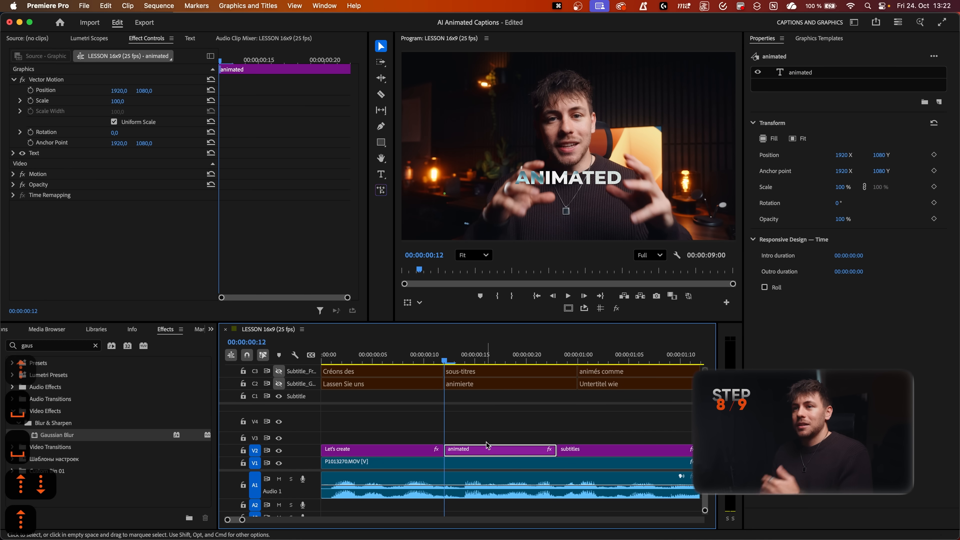
pyautogui.click(55, 343)
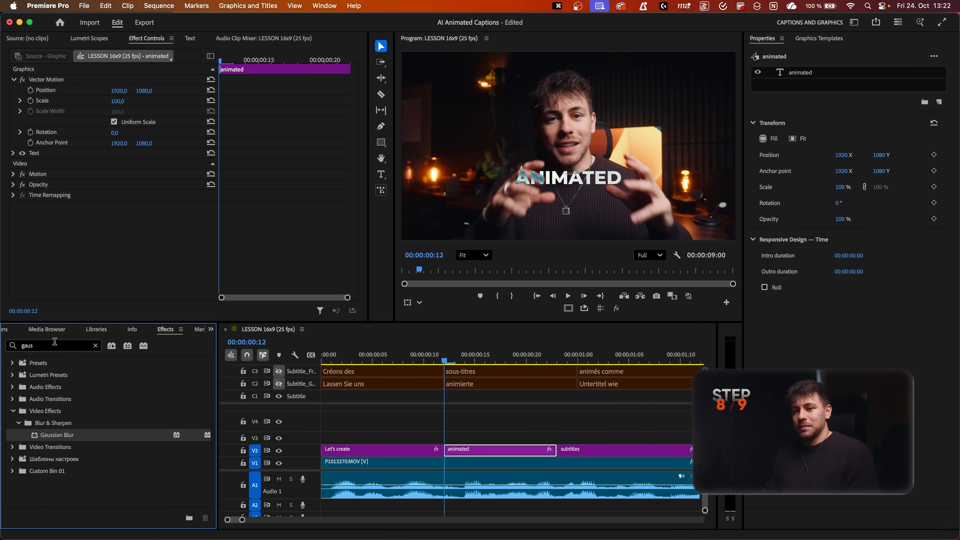
pyautogui.write('tutorial')
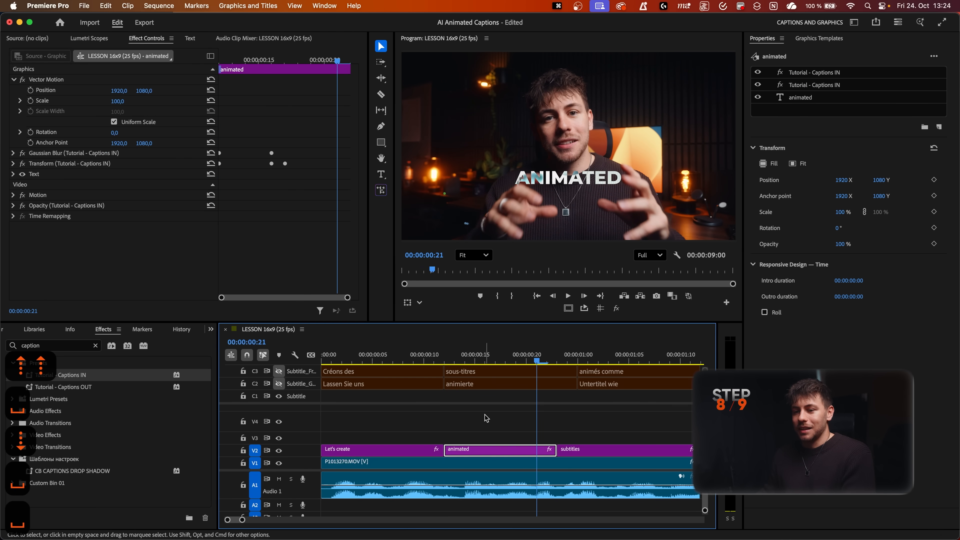
# Apply the "Tutorial - Captions OUT" preset to the "animated" caption and play back the result
pyautogui.click(487, 424)
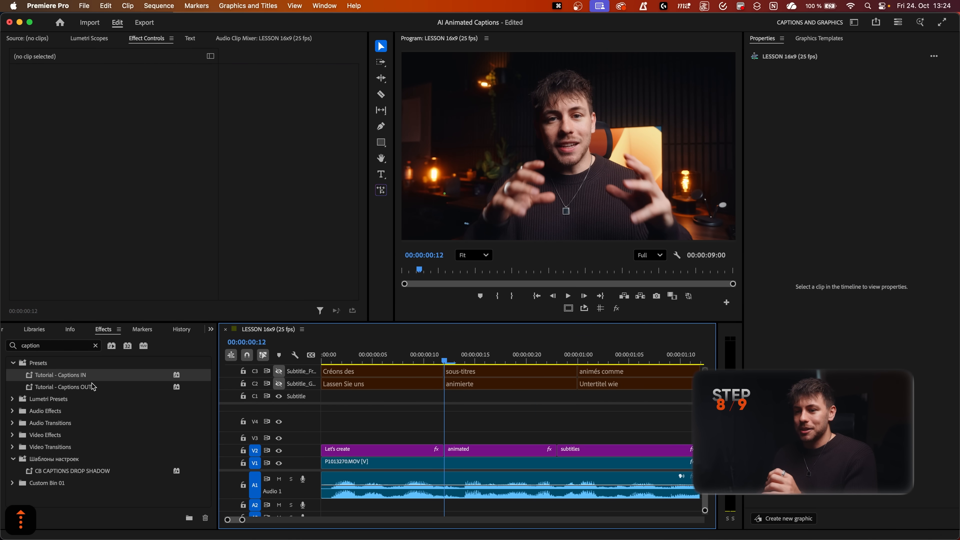
pyautogui.moveTo(94, 386); pyautogui.dragTo(324, 396)
pyautogui.moveTo(547, 441); pyautogui.dragTo(548, 443)
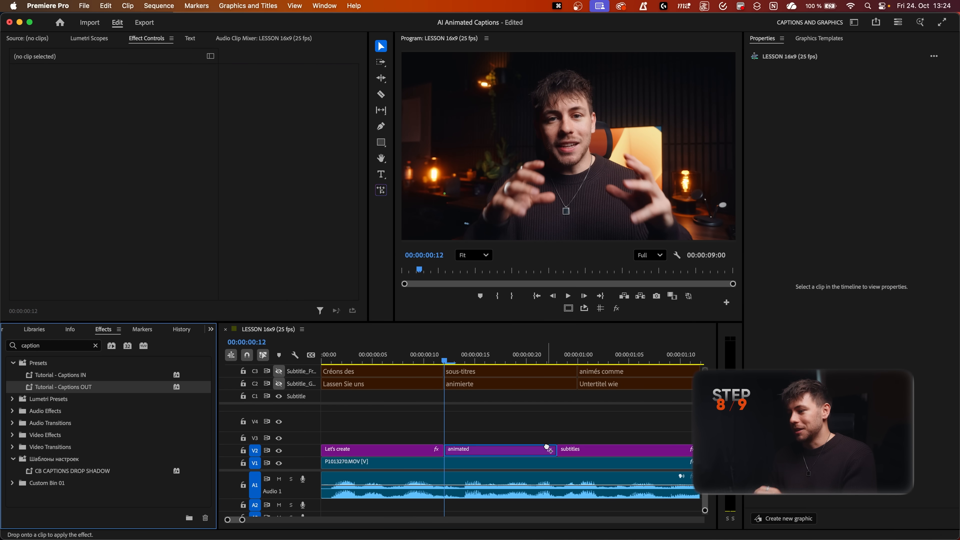
pyautogui.click(518, 424)
pyautogui.press('space')
pyautogui.press('space')
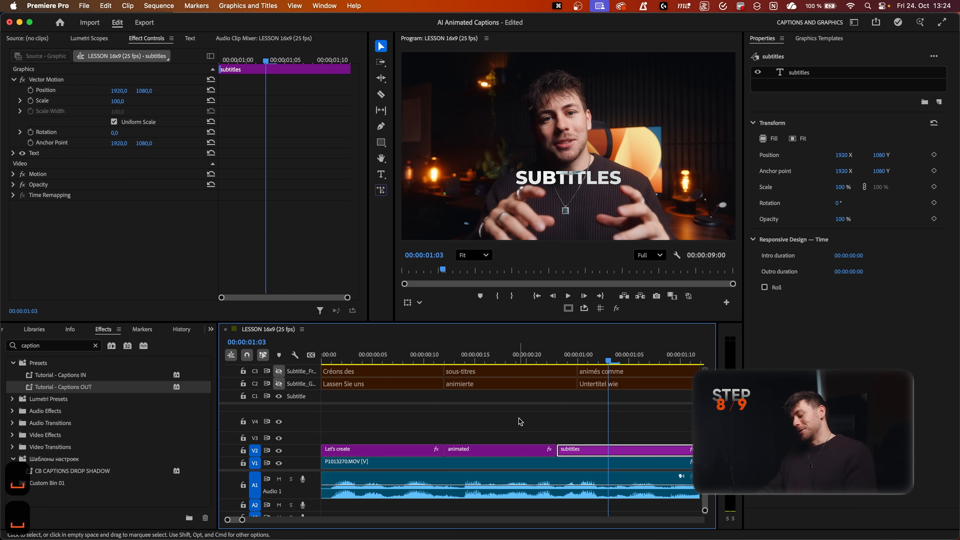
# Apply the "Tutorial - Captions IN" and "Tutorial - Captions OUT" presets to all remaining captions on V2 and play the sequence from the start
pyautogui.press('-')
pyautogui.press('-')
pyautogui.press('-')
pyautogui.moveTo(624, 437); pyautogui.dragTo(350, 456)
pyautogui.moveTo(82, 375); pyautogui.dragTo(412, 452)
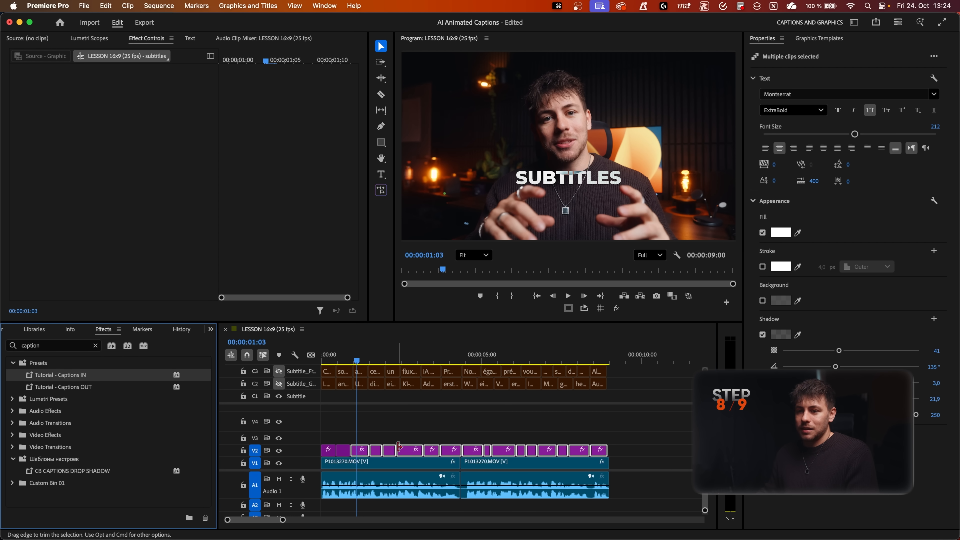
pyautogui.moveTo(64, 386); pyautogui.dragTo(333, 418)
pyautogui.moveTo(403, 442); pyautogui.dragTo(404, 448)
pyautogui.click(417, 430)
pyautogui.press('Home')
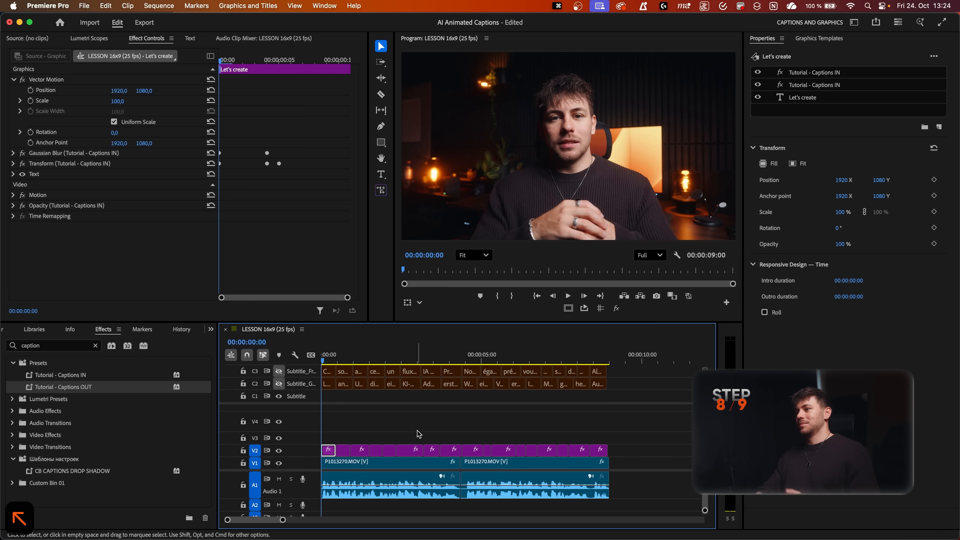
pyautogui.press('space')
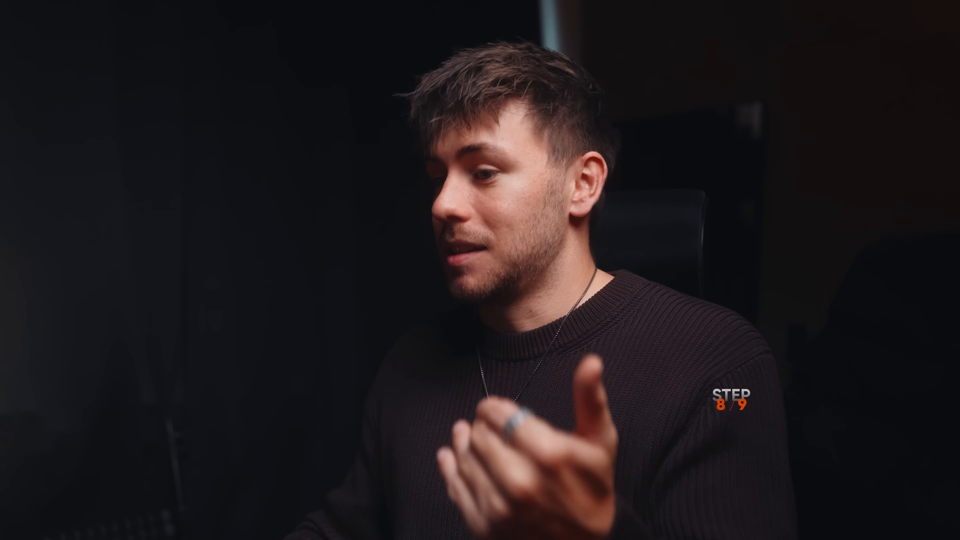
# Stack the "animated" caption on V3 and "subtitles" on V4, extending "Let's create" and "animated" to the end of "subtitles"
pyautogui.press('super+z')
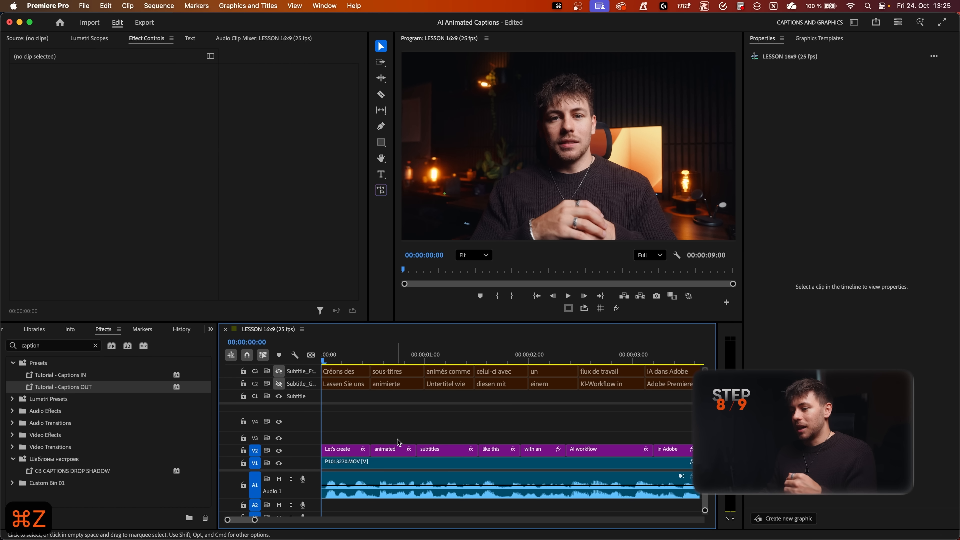
pyautogui.moveTo(395, 448); pyautogui.dragTo(395, 437)
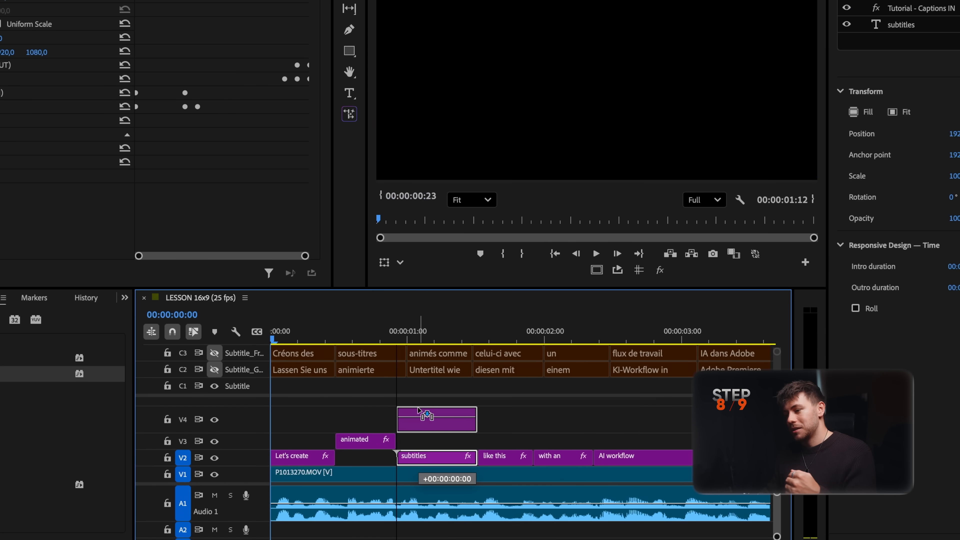
pyautogui.moveTo(418, 410); pyautogui.dragTo(418, 411)
pyautogui.moveTo(334, 457); pyautogui.dragTo(557, 446)
pyautogui.moveTo(406, 439); pyautogui.dragTo(483, 433)
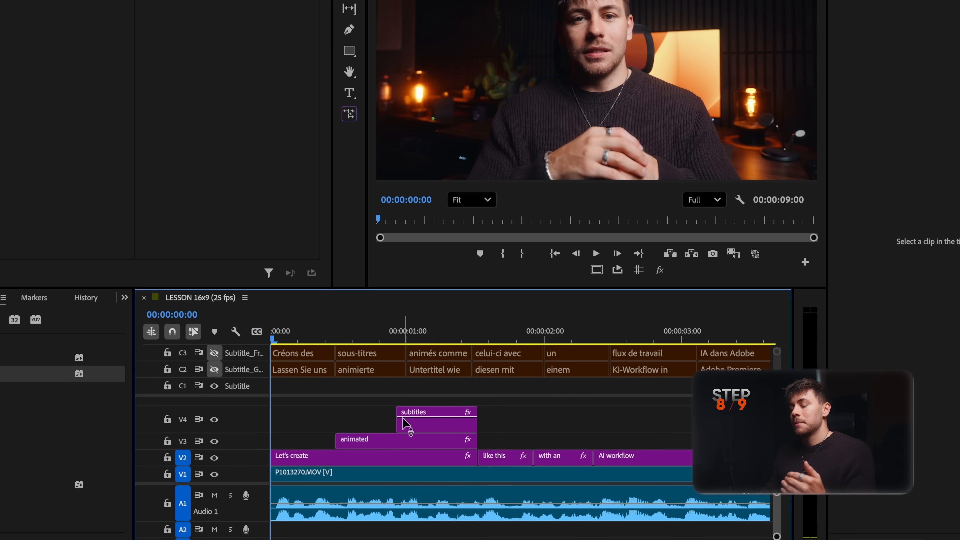
# Preview the stacked captions and set the "Let's create" Vector Motion Position to 1571, 969 at 00:00:01:06
pyautogui.click(404, 440)
pyautogui.press('space')
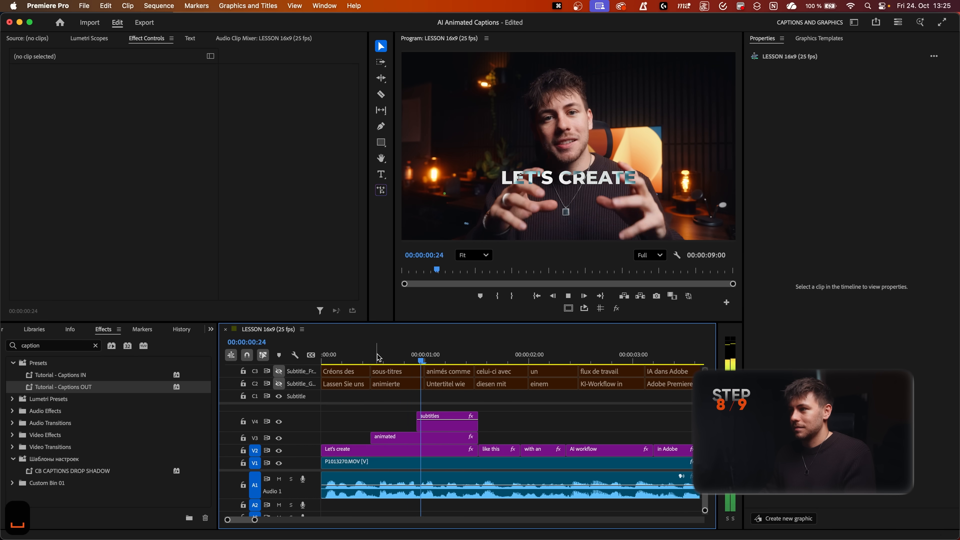
pyautogui.click(379, 358)
pyautogui.moveTo(381, 361); pyautogui.dragTo(450, 361)
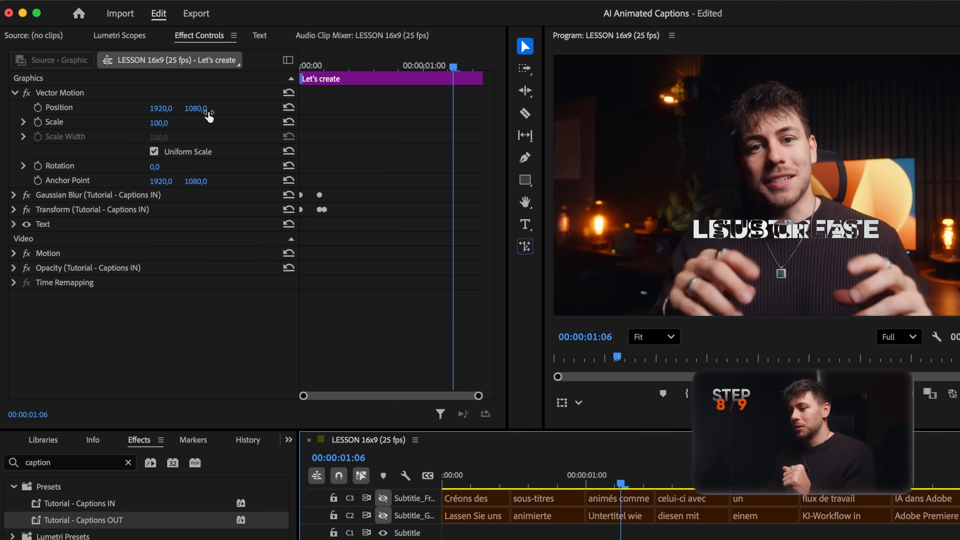
pyautogui.moveTo(192, 111); pyautogui.dragTo(37, 110)
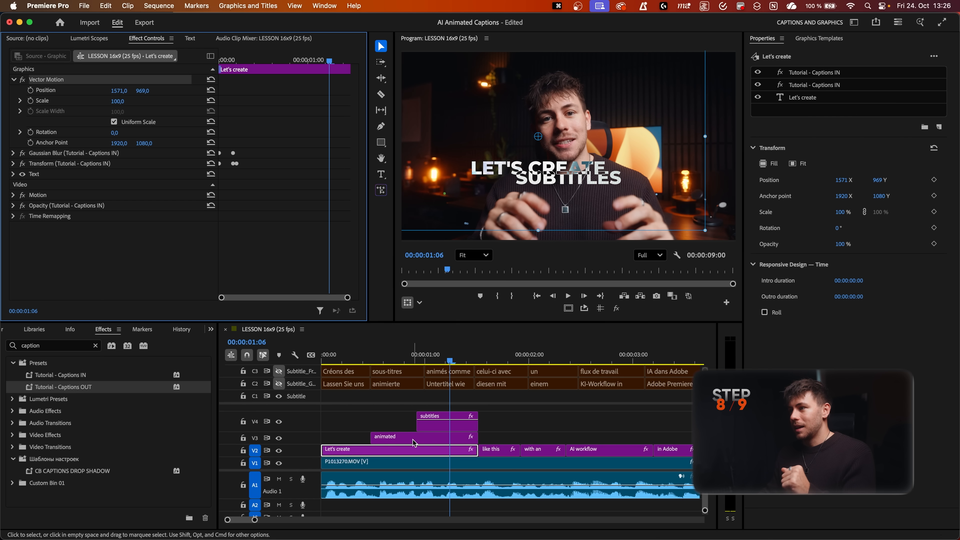
# Set the Vector Motion Position to 2023, 1146 for "animated" and 1688, 969 for "Let's create", previewing the layout up to 00:00:01:05
pyautogui.click(415, 443)
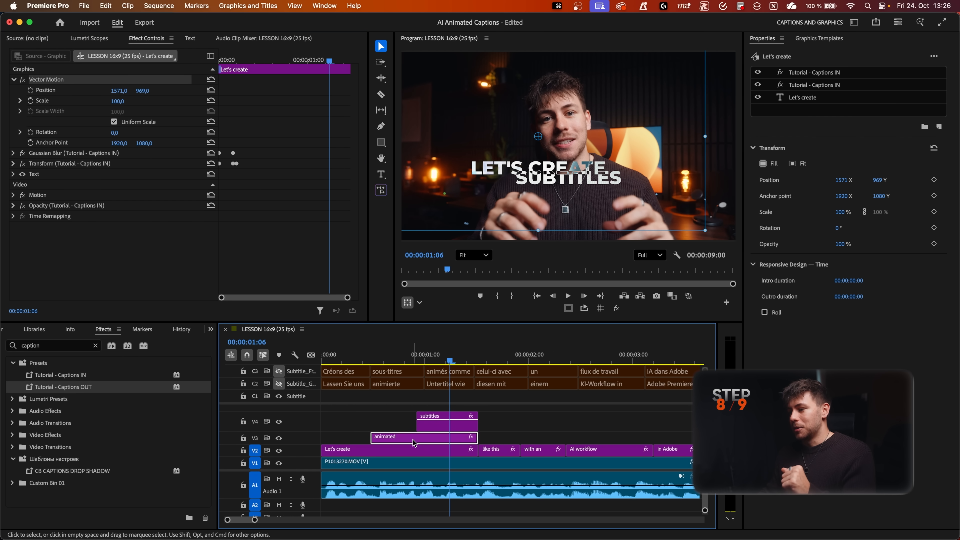
pyautogui.moveTo(142, 91); pyautogui.dragTo(147, 92)
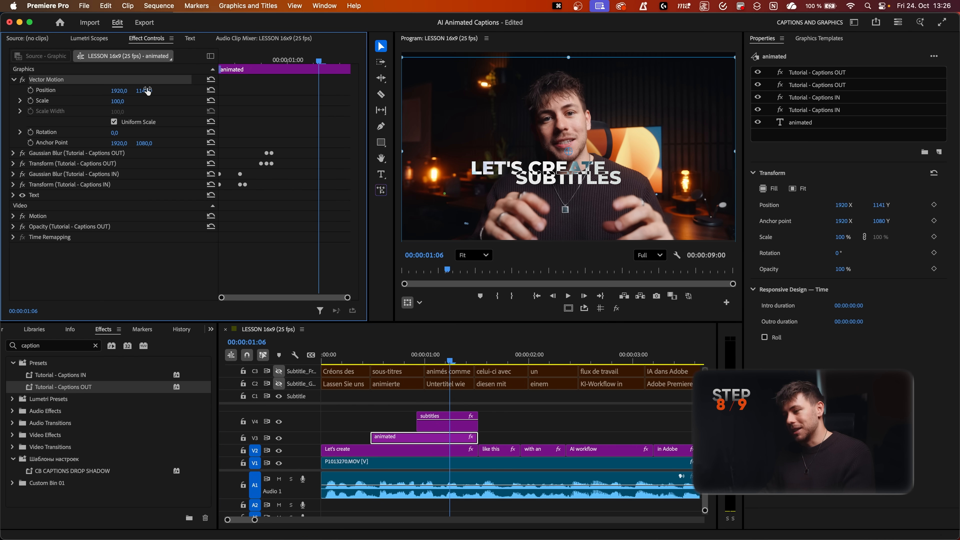
pyautogui.press('super+z')
pyautogui.moveTo(438, 360); pyautogui.dragTo(393, 363)
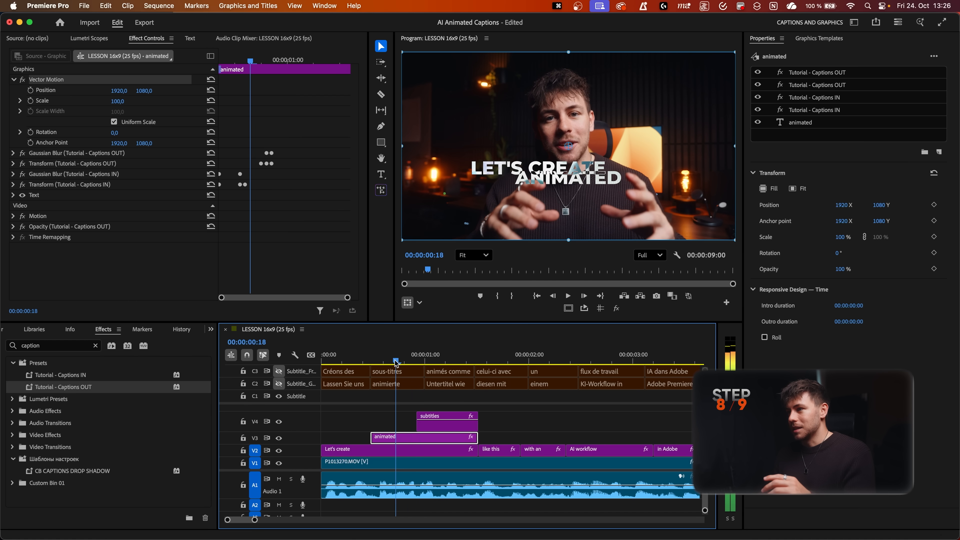
pyautogui.moveTo(143, 91); pyautogui.dragTo(168, 91)
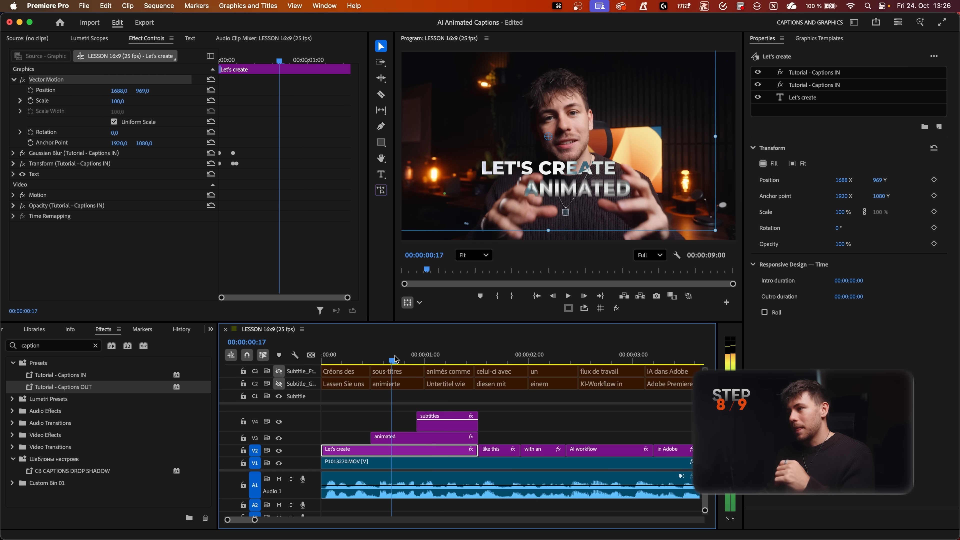
pyautogui.click(445, 358)
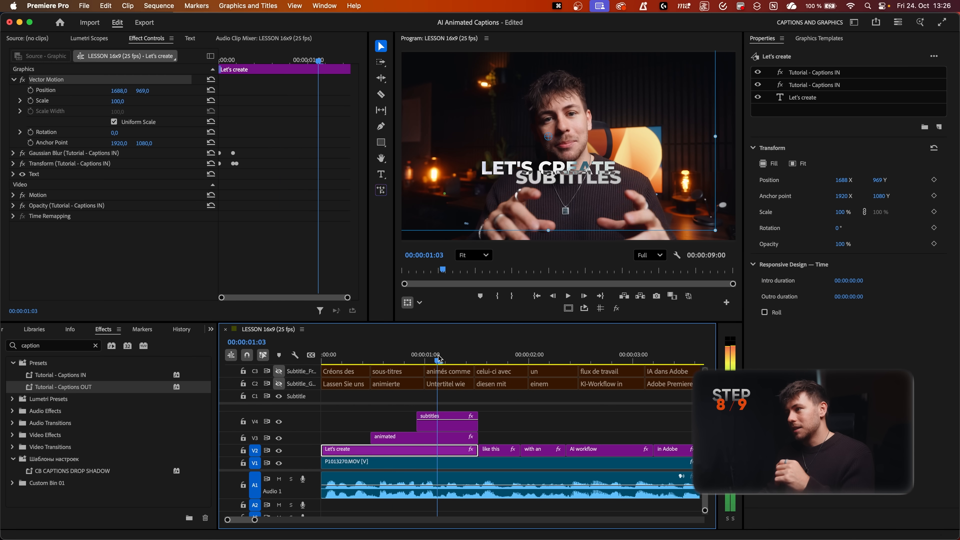
pyautogui.moveTo(445, 356); pyautogui.dragTo(446, 357)
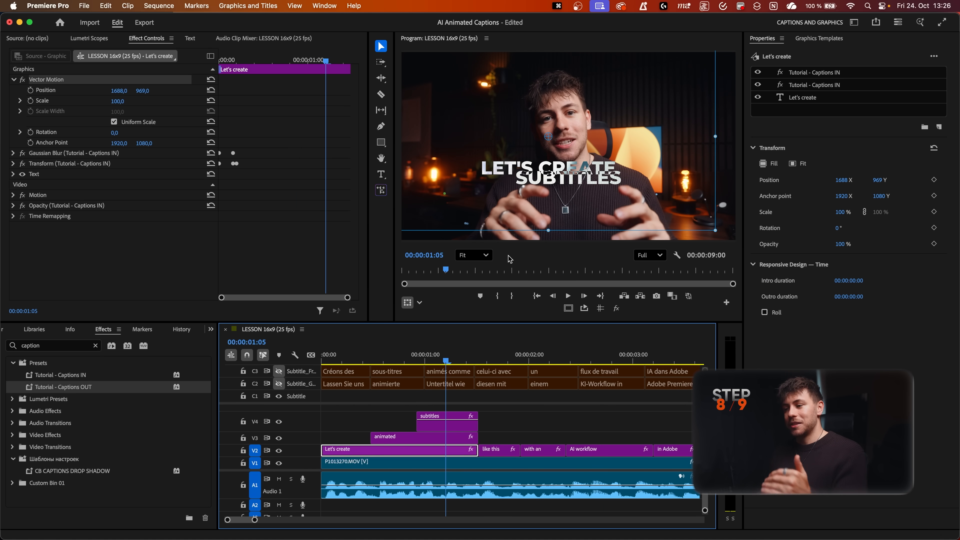
# Remove only the Transform and Gaussian Blur effects from the three stacked captions, keeping Motion, Vector Motion, Opacity and Time Remapping
pyautogui.click(403, 439)
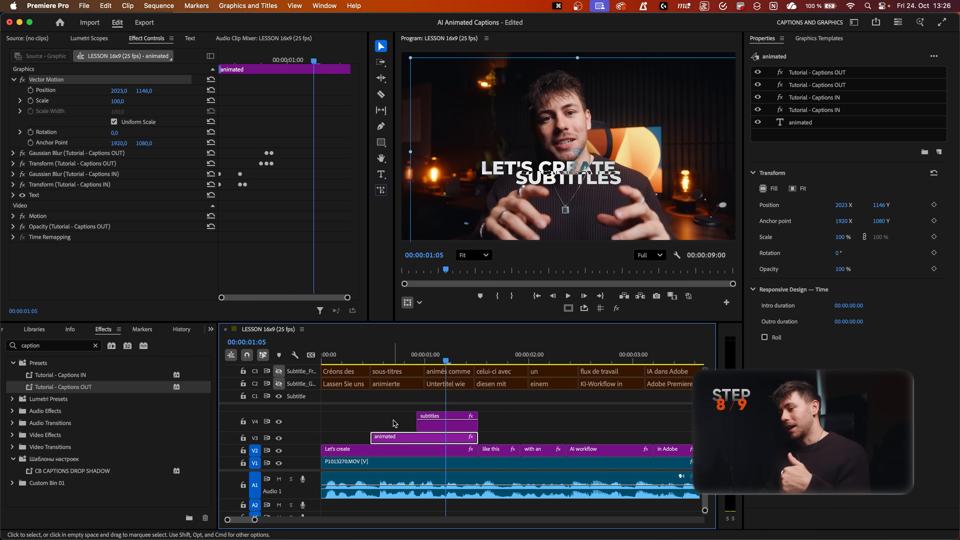
pyautogui.moveTo(394, 423); pyautogui.dragTo(422, 453)
pyautogui.rightClick(422, 453)
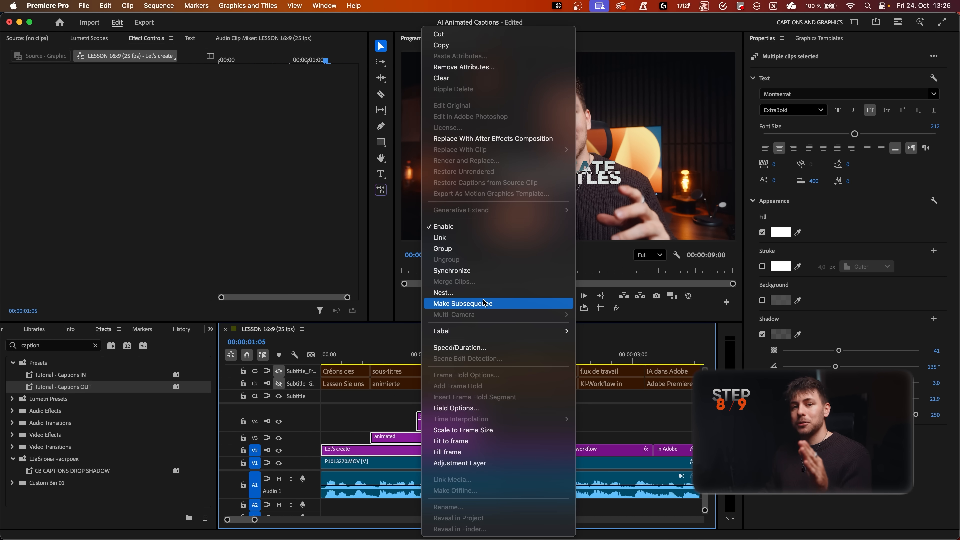
pyautogui.click(476, 68)
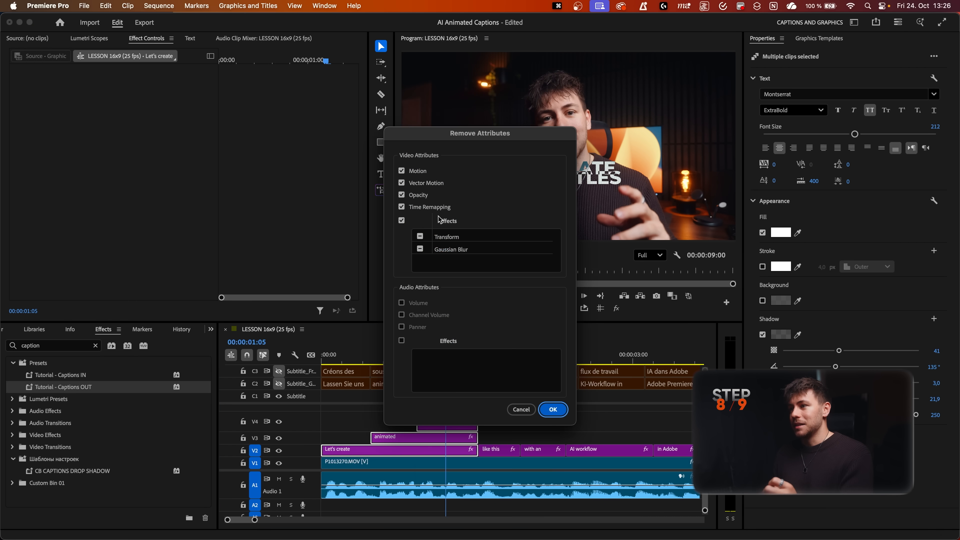
pyautogui.click(403, 171)
pyautogui.click(403, 183)
pyautogui.click(402, 195)
pyautogui.click(402, 207)
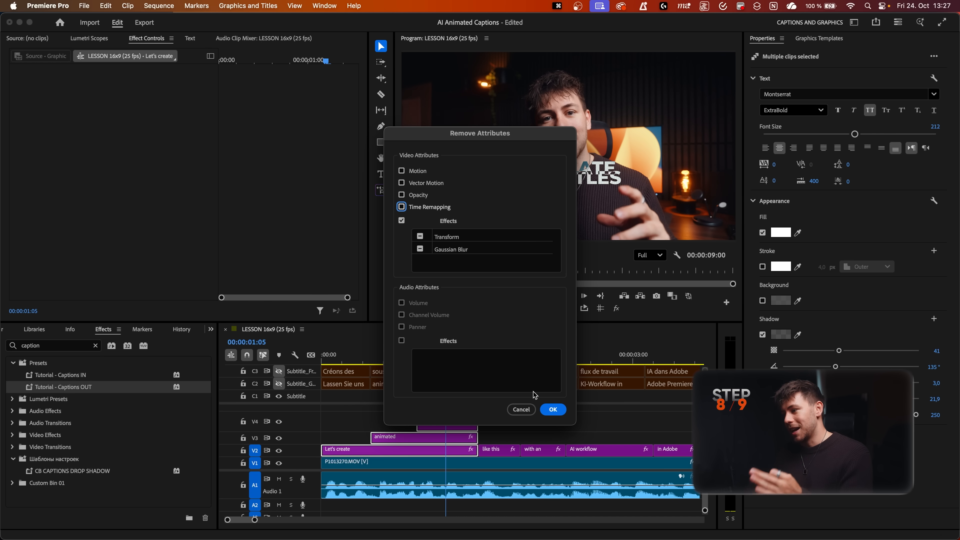
pyautogui.click(552, 410)
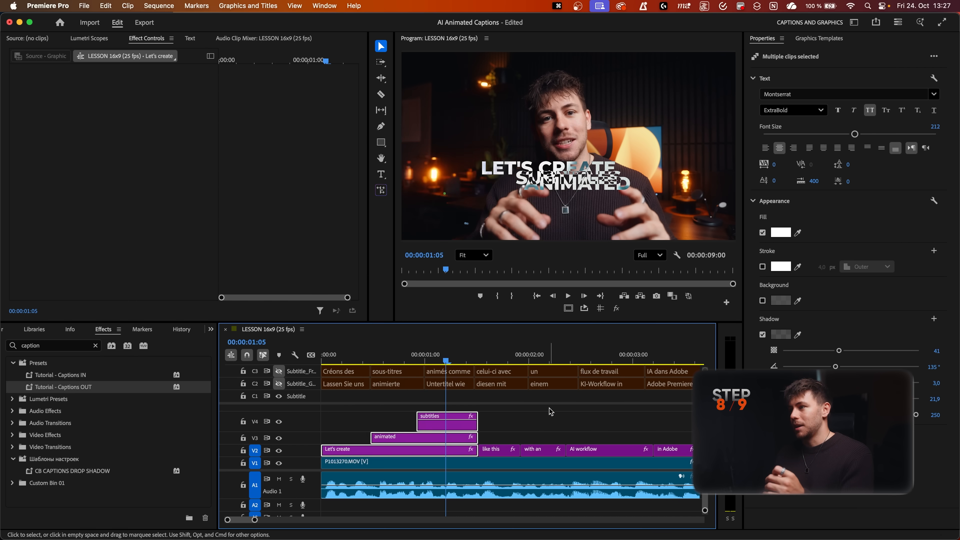
pyautogui.click(535, 433)
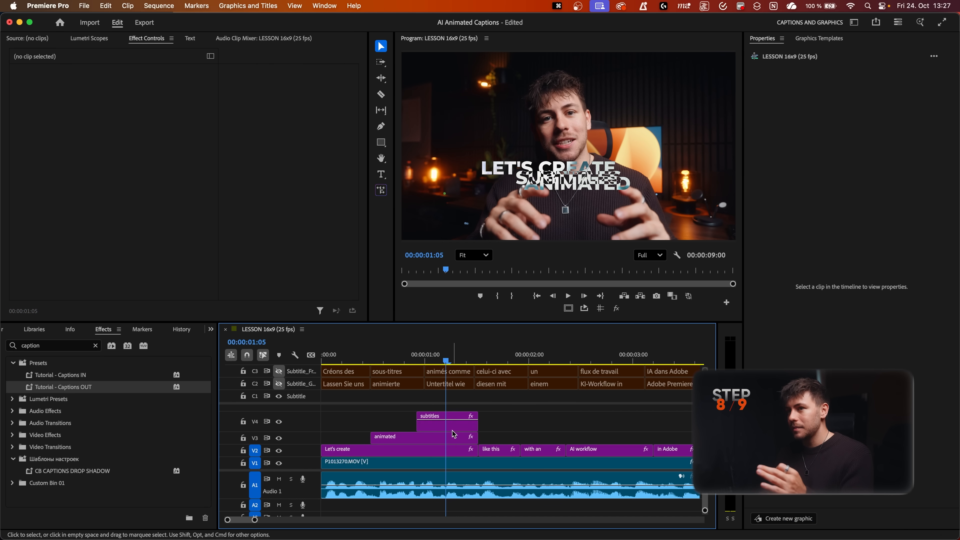
# Move the "subtitles" caption below "animated" in the frame, to a Position of about 1856.8, 1327
pyautogui.click(450, 423)
pyautogui.click(70, 89)
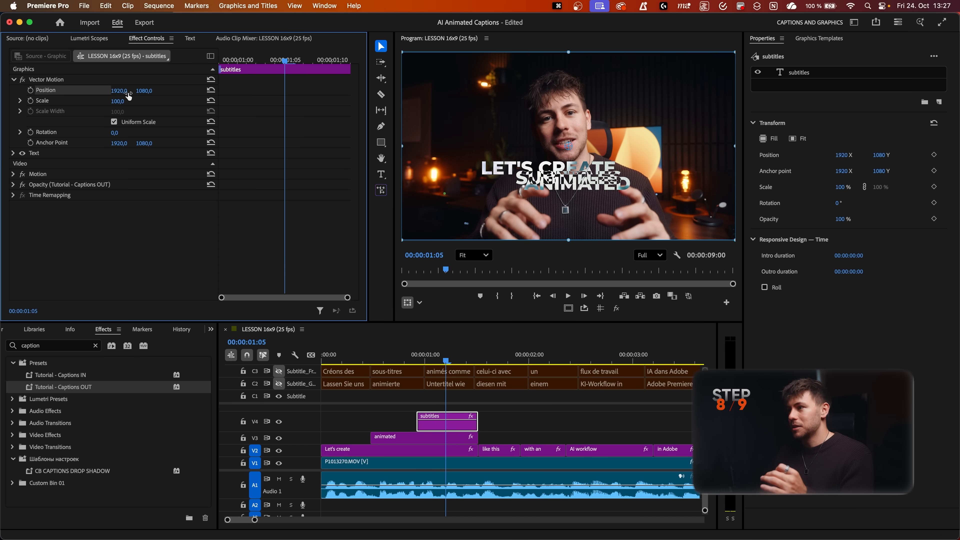
pyautogui.moveTo(561, 183); pyautogui.dragTo(572, 199)
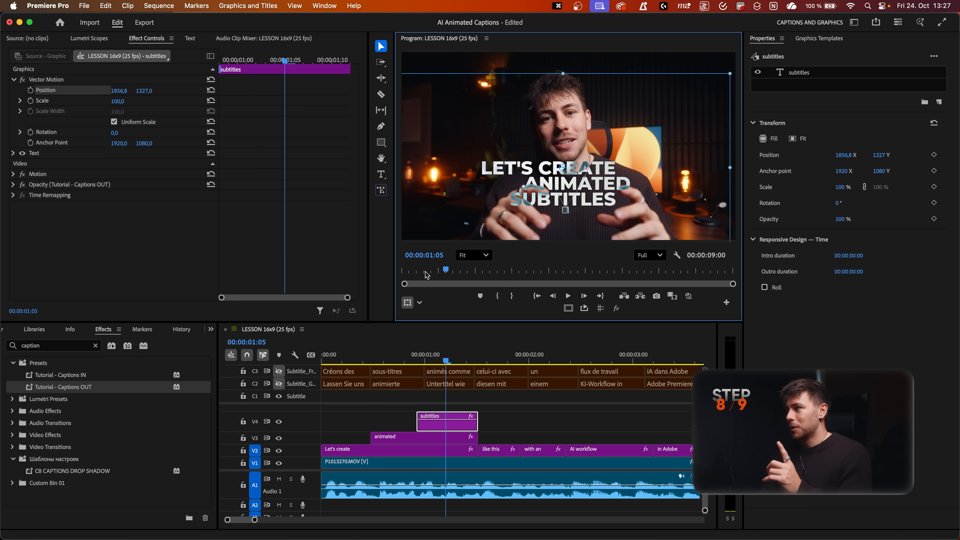
# Enlarge the font size of the "subtitles" text and adjust its Position so it sits just below "animated"
pyautogui.click(810, 74)
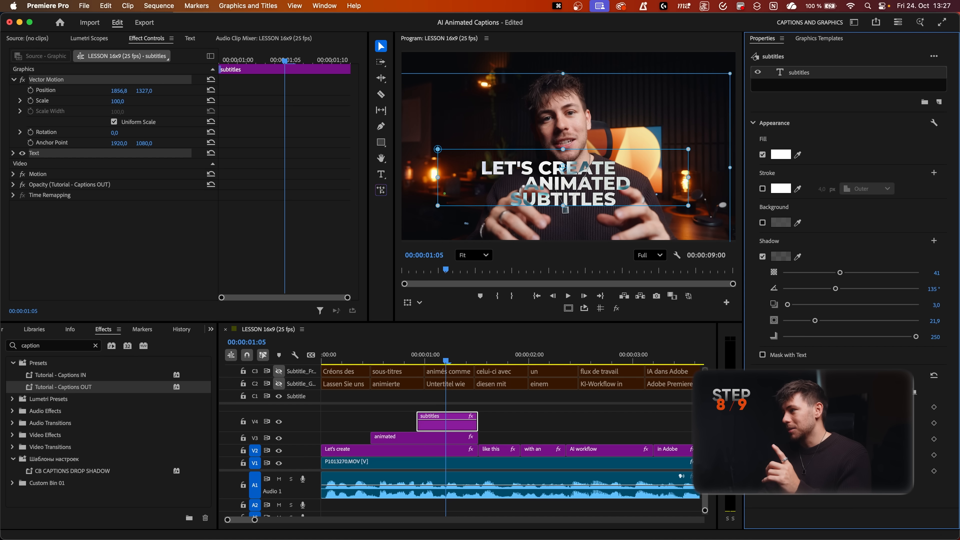
pyautogui.click(465, 429)
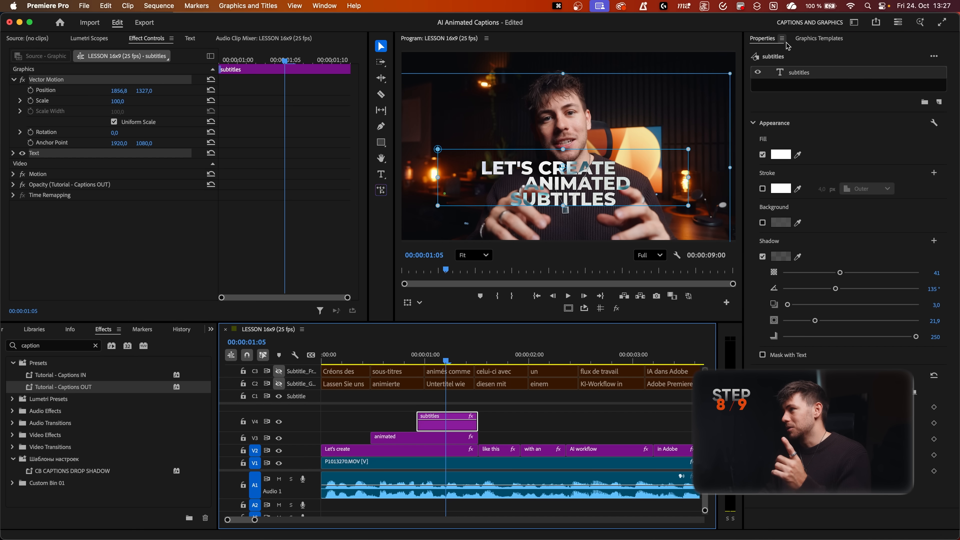
pyautogui.click(792, 79)
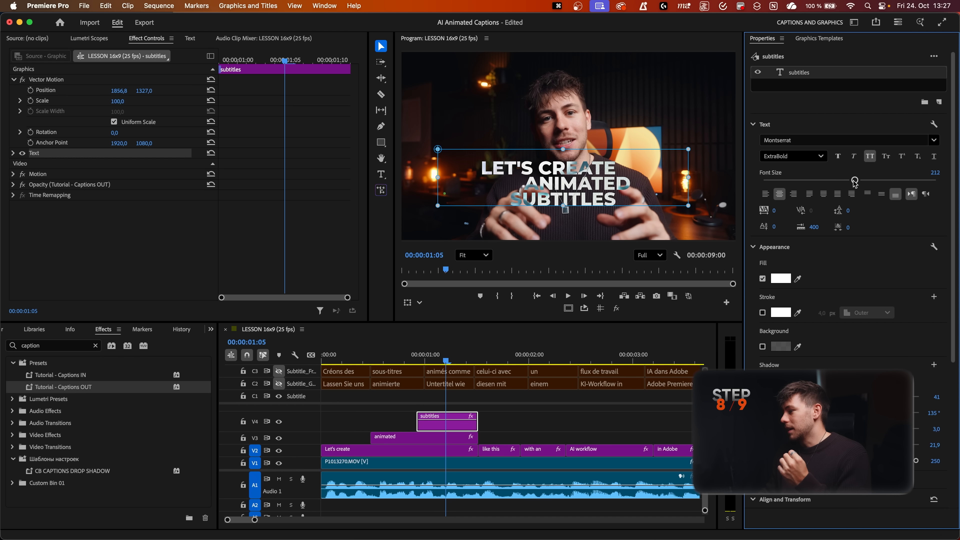
pyautogui.moveTo(857, 185); pyautogui.dragTo(902, 185)
pyautogui.moveTo(147, 91); pyautogui.dragTo(173, 90)
# Play the stacked captions from the start of the sequence and return the playhead to 00:00:00:00
pyautogui.press('Home')
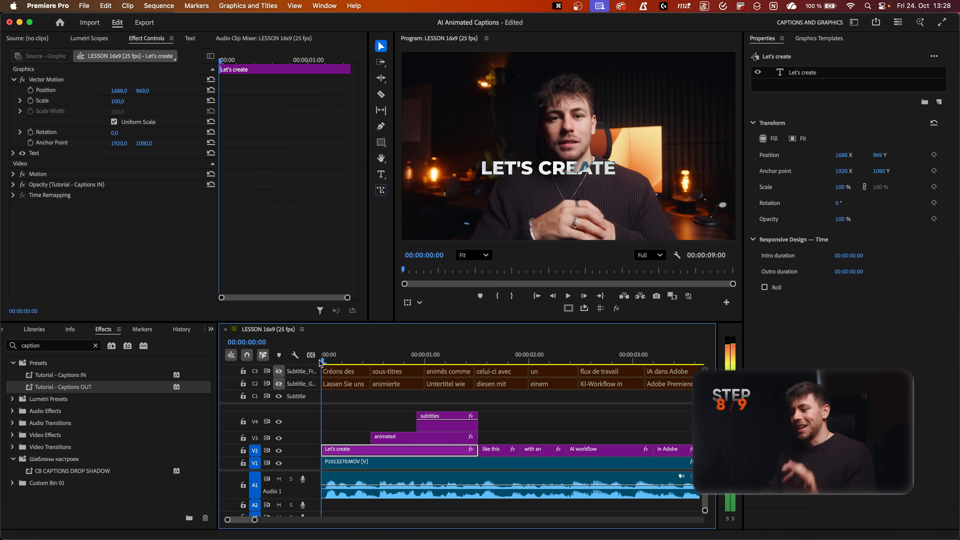
pyautogui.press('space')
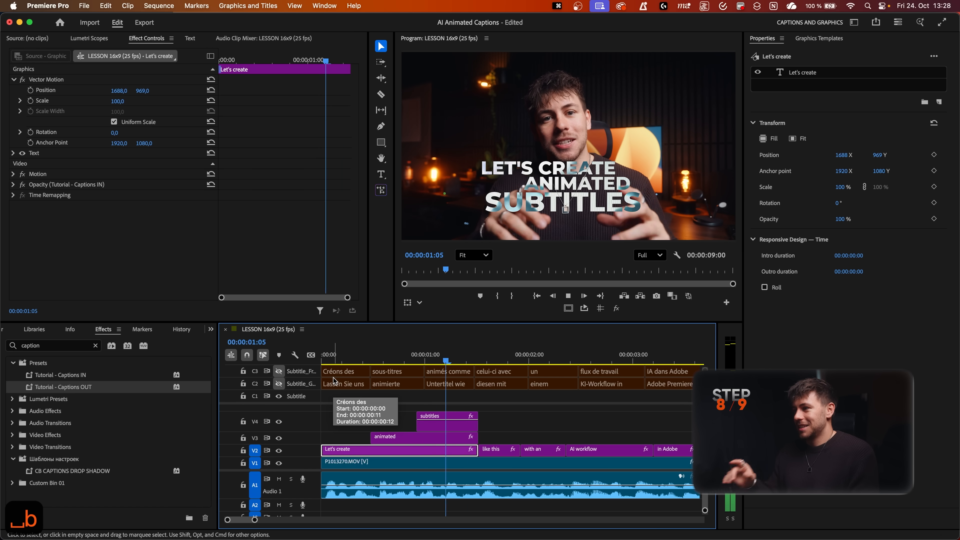
pyautogui.press('space')
pyautogui.click(363, 361)
pyautogui.moveTo(364, 361); pyautogui.dragTo(321, 363)
# Stagger the ends of "Let's create" and "animated" before "subtitles" and apply the "Tutorial - Captions IN" and "Tutorial - Captions OUT" presets to all three
pyautogui.moveTo(366, 415); pyautogui.dragTo(461, 449)
pyautogui.click(524, 431)
pyautogui.moveTo(380, 410); pyautogui.dragTo(436, 452)
pyautogui.doubleClick(77, 377)
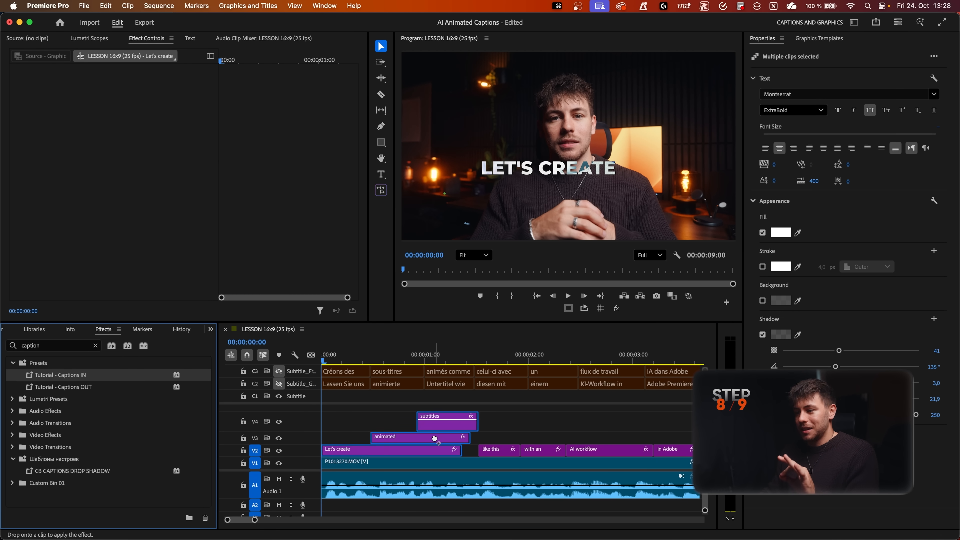
pyautogui.moveTo(69, 387); pyautogui.dragTo(392, 440)
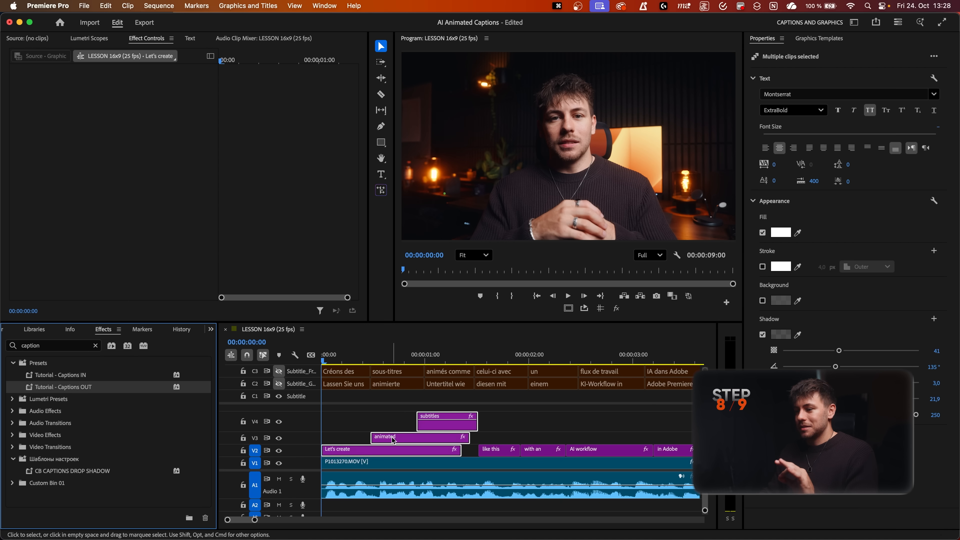
pyautogui.click(386, 422)
# Play back the stacked captions to review their in and out animations, replaying from about the start of "animated"
pyautogui.press('space')
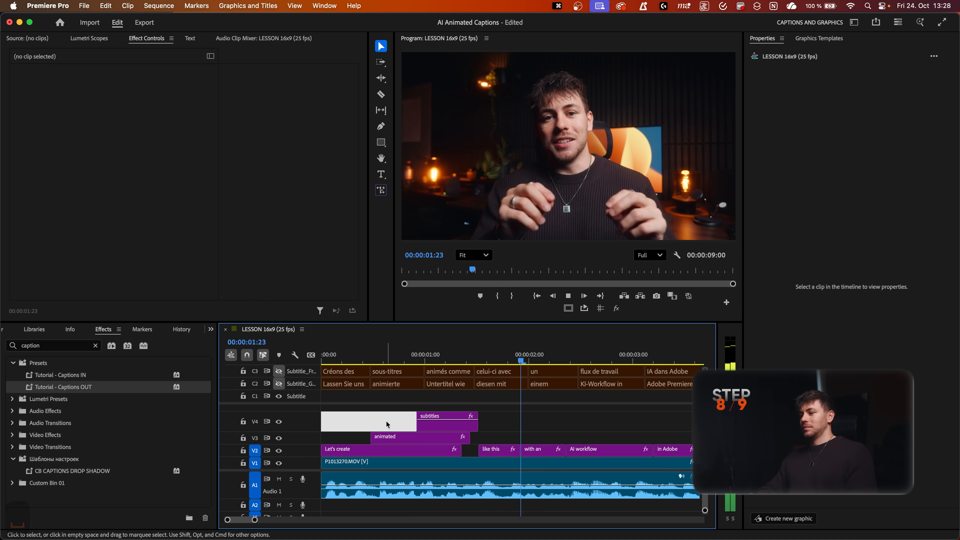
pyautogui.press('space')
pyautogui.click(392, 360)
pyautogui.moveTo(391, 360); pyautogui.dragTo(370, 363)
pyautogui.press('space')
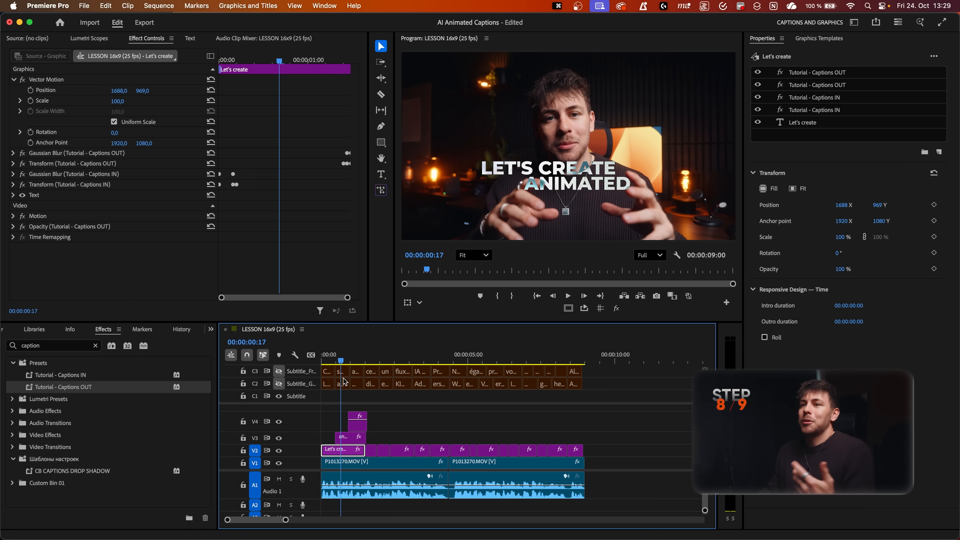
# Search the effects for "rgb s" to find an RGB split effect
pyautogui.click(54, 345)
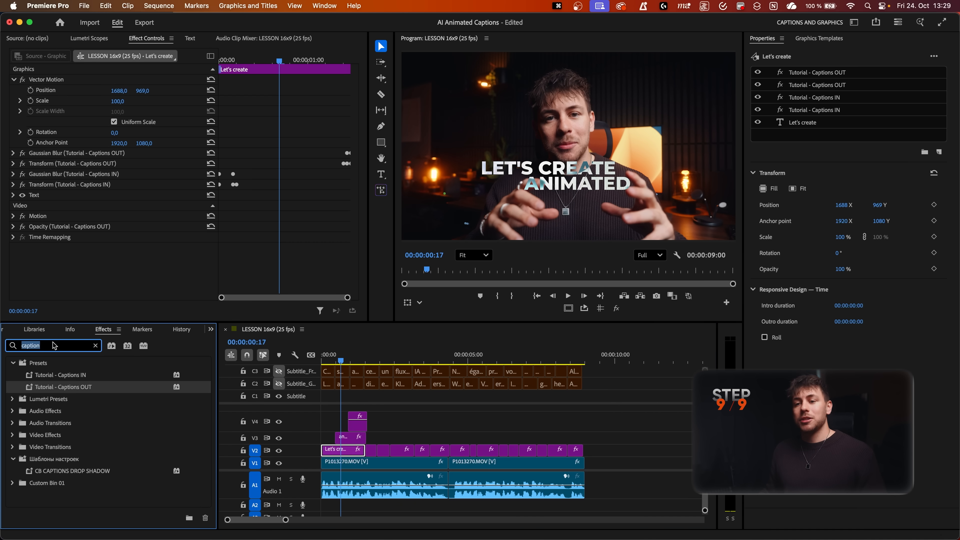
pyautogui.write('rgb s')
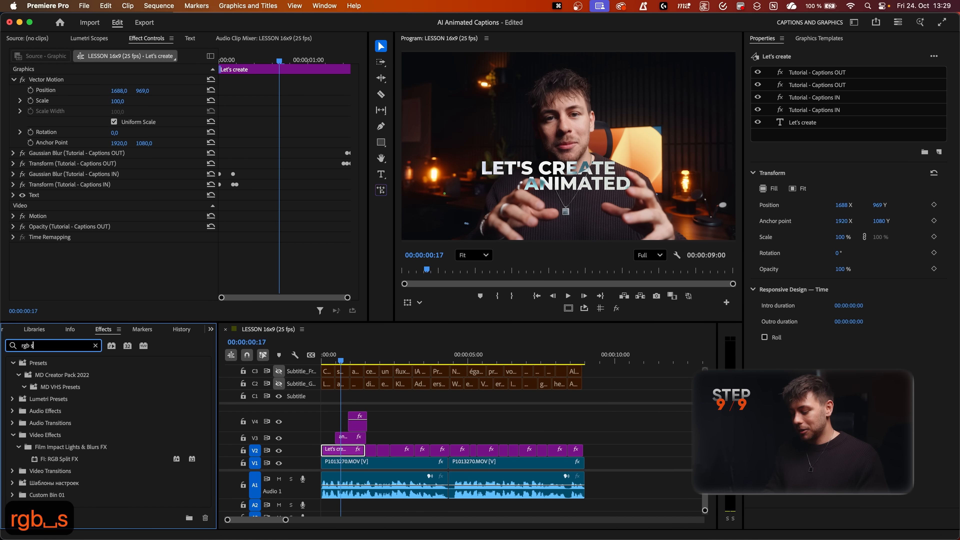